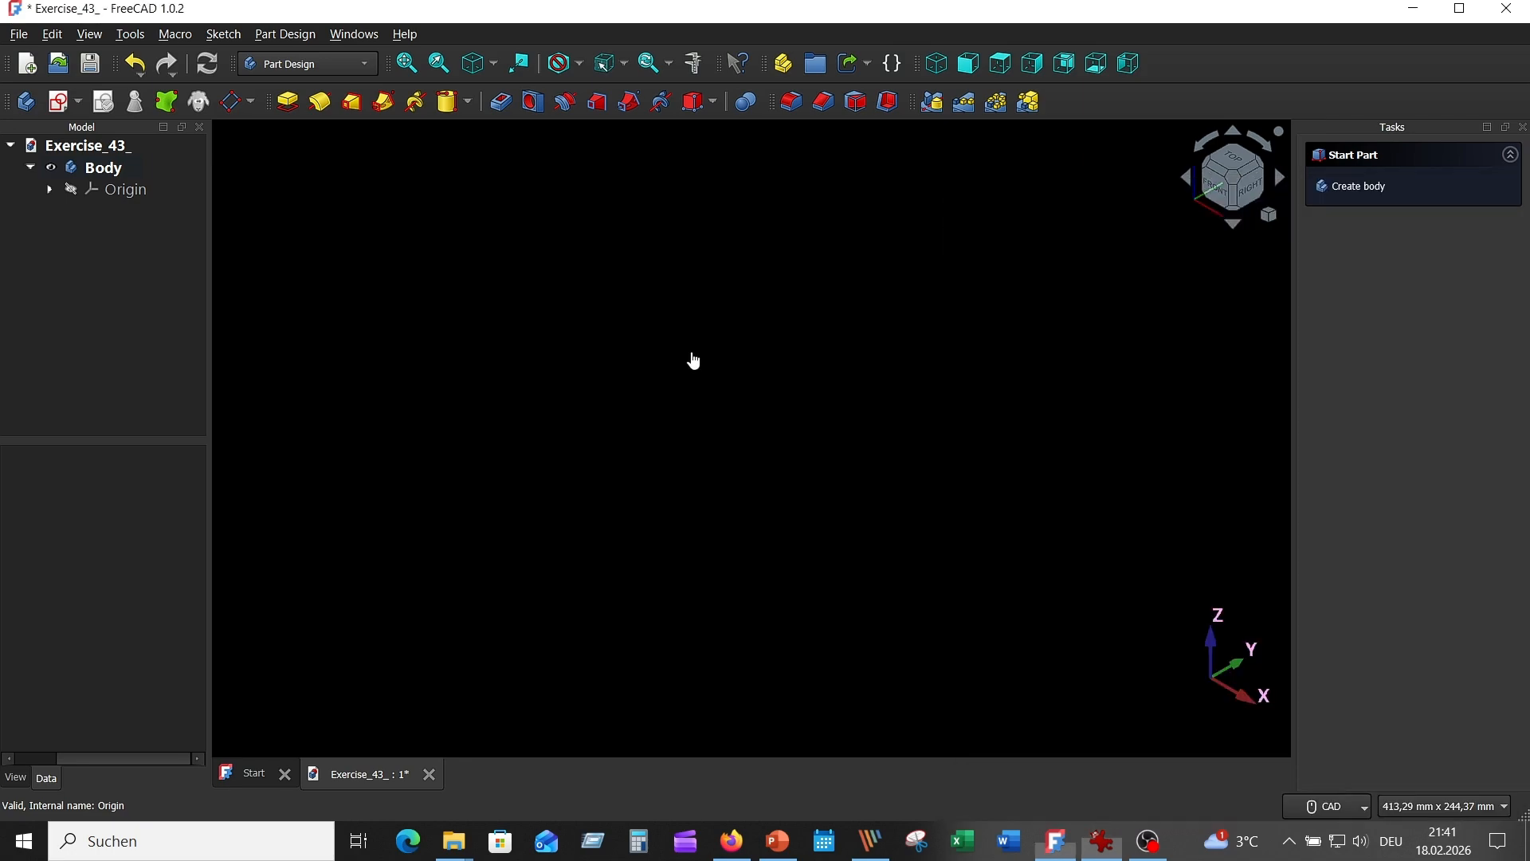
Add an additive cylinder to the body and attach it to the YZ-plane
click(688, 358)
click(469, 106)
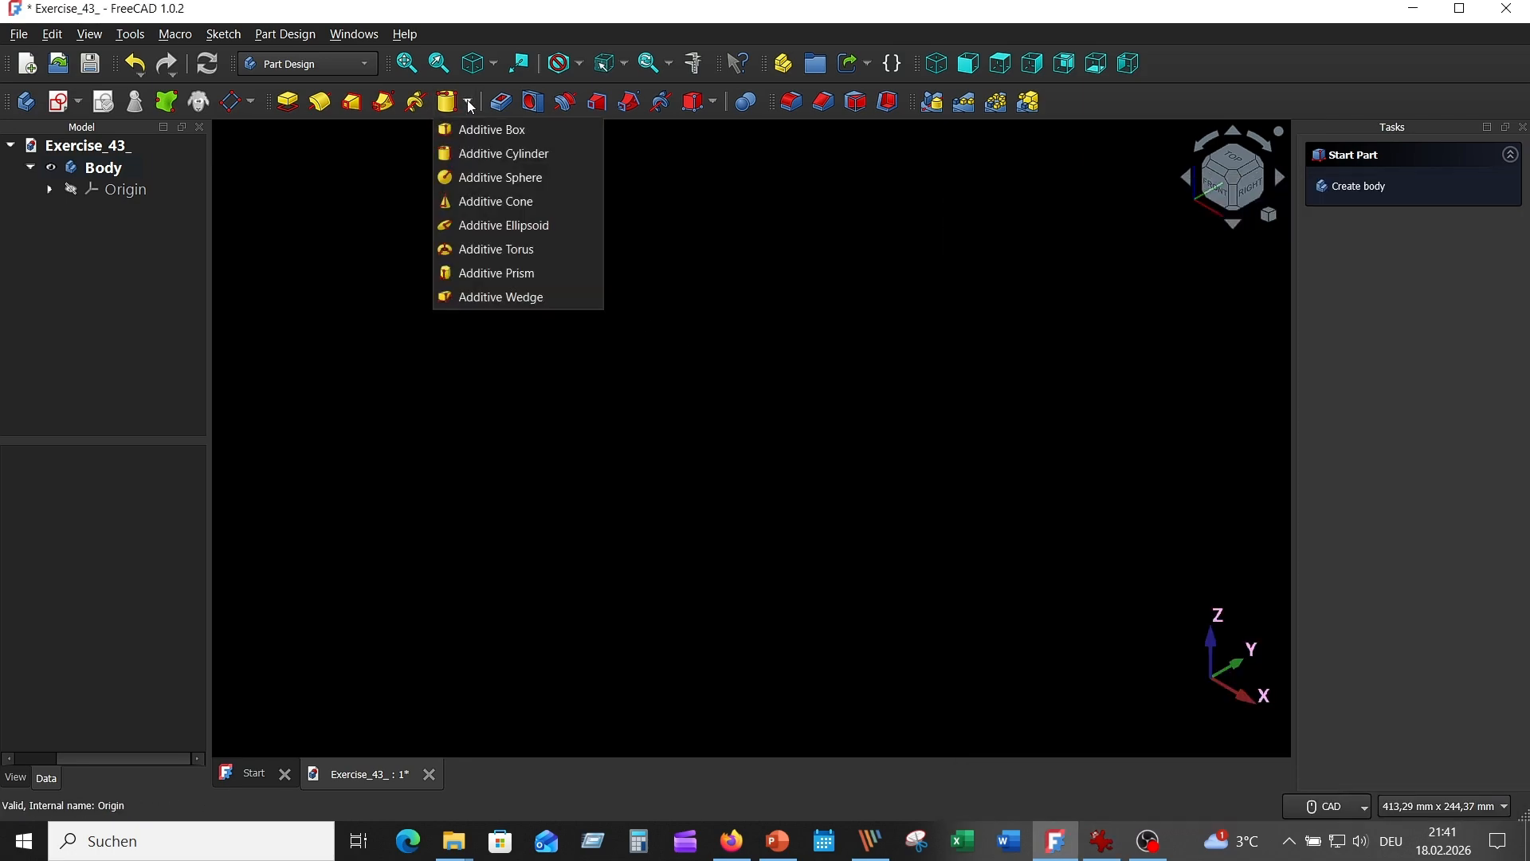
click(543, 154)
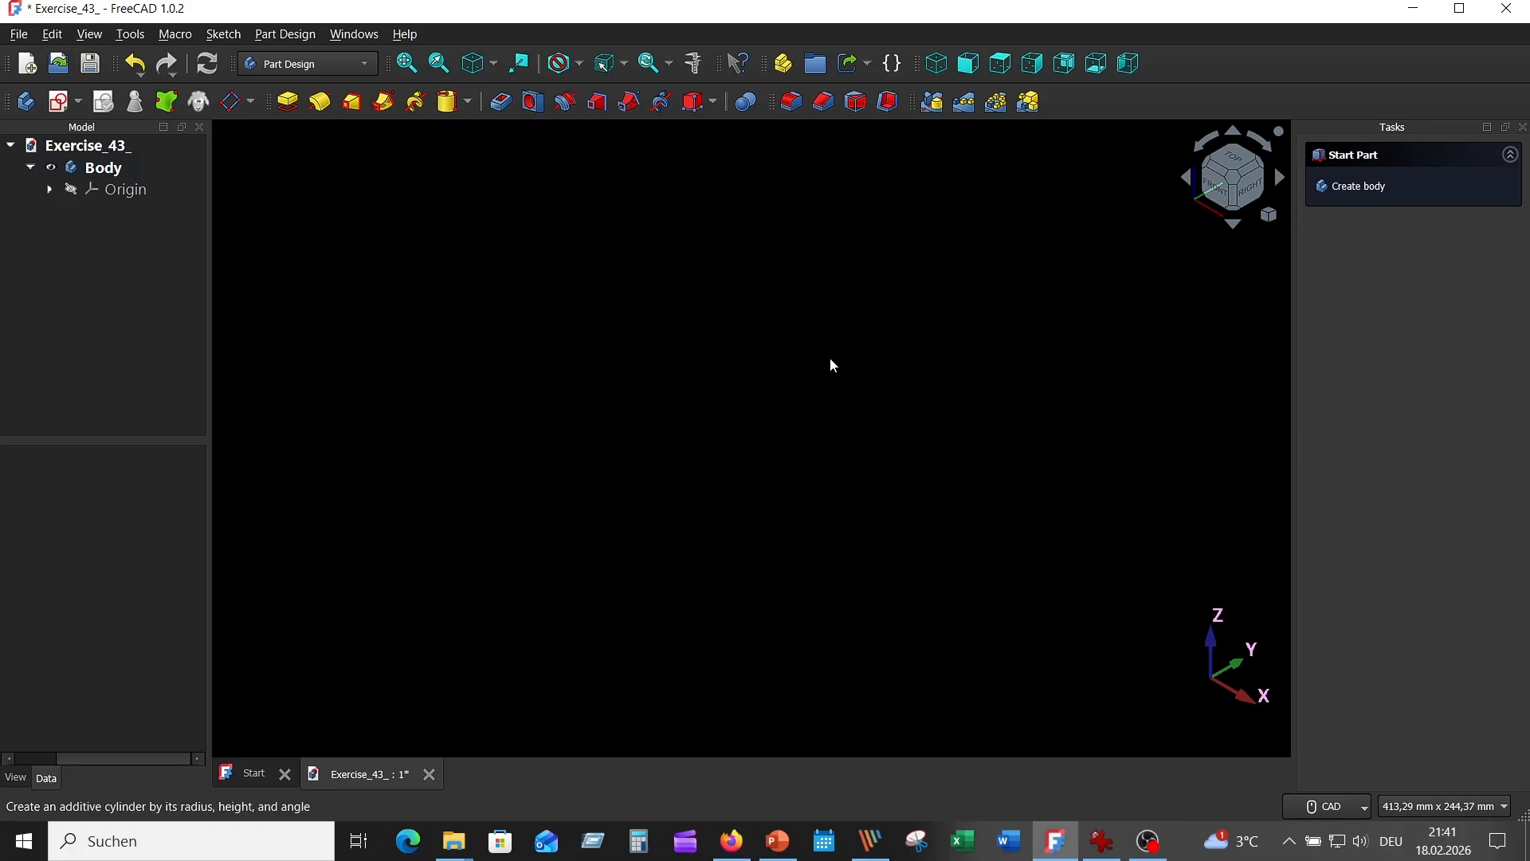
scroll(1002, 468, up, 5)
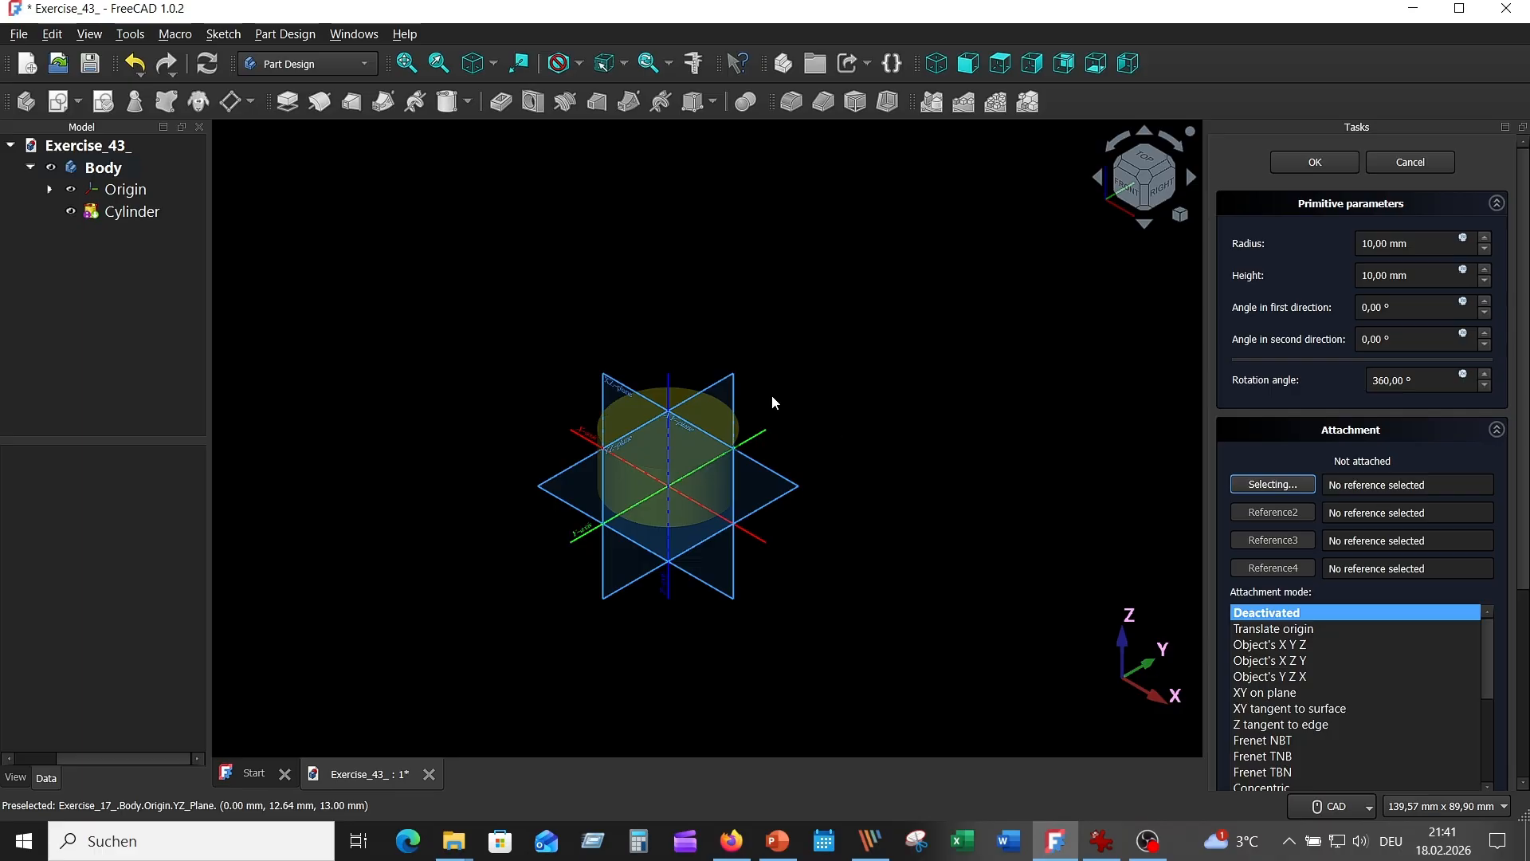
click(732, 378)
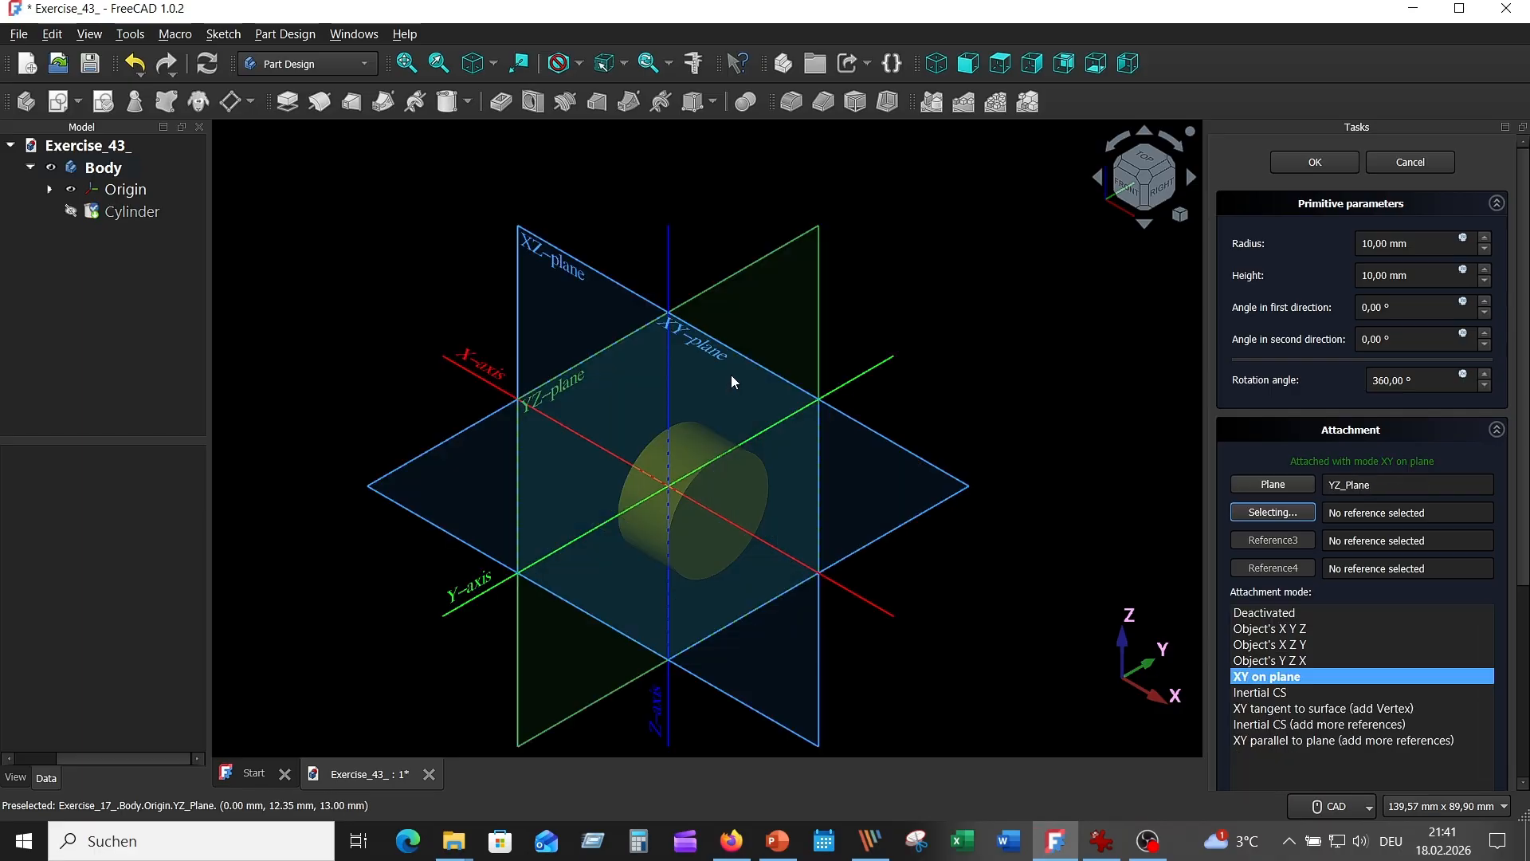
Set the cylinder's radius to 15 mm and its height to 100 mm
click(1366, 243)
double_click(1358, 243)
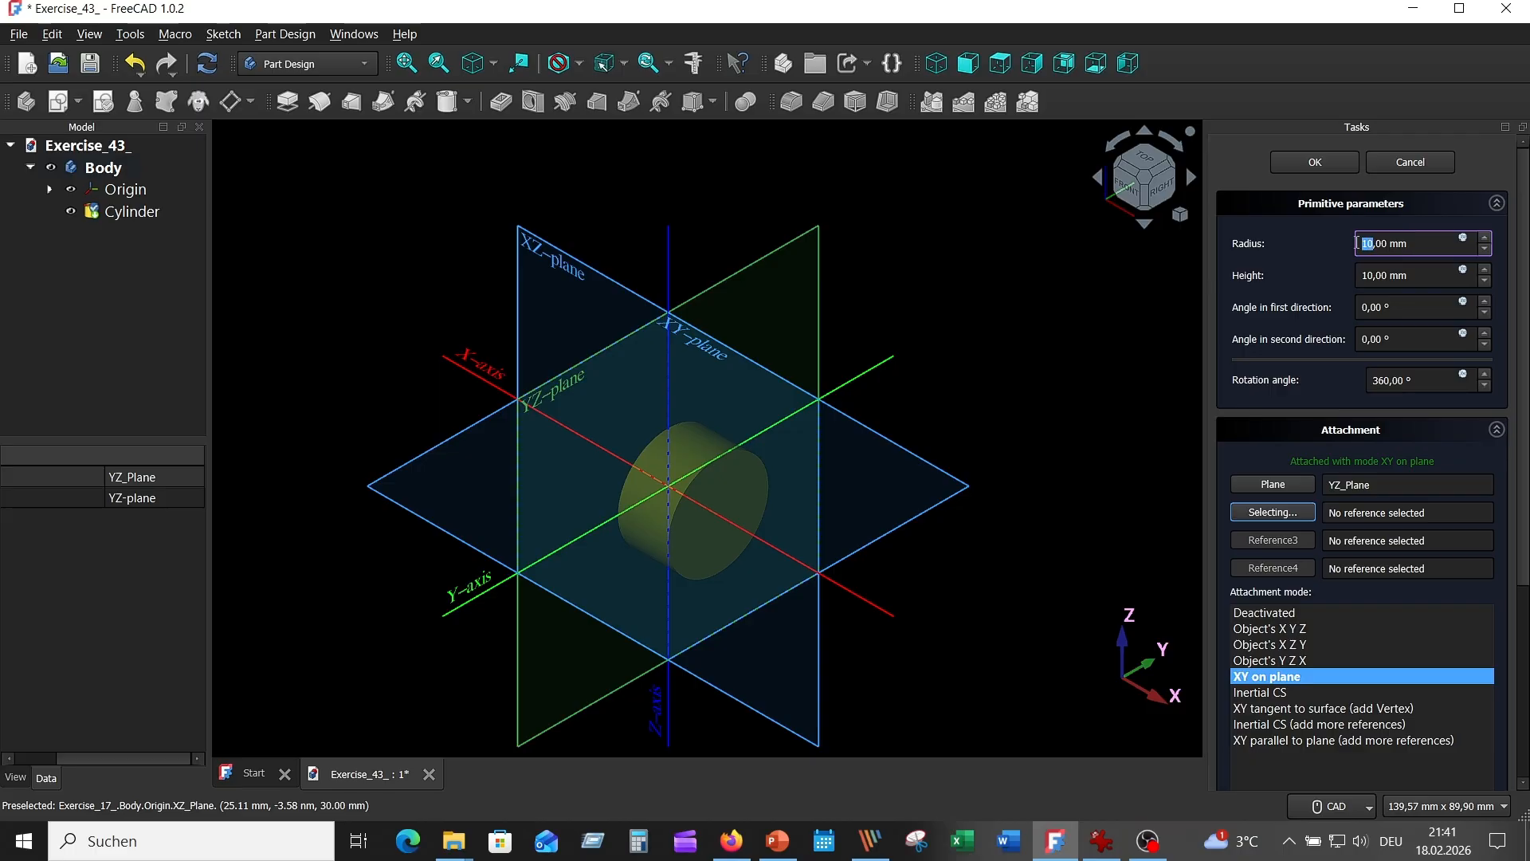
text(15)
click(1367, 272)
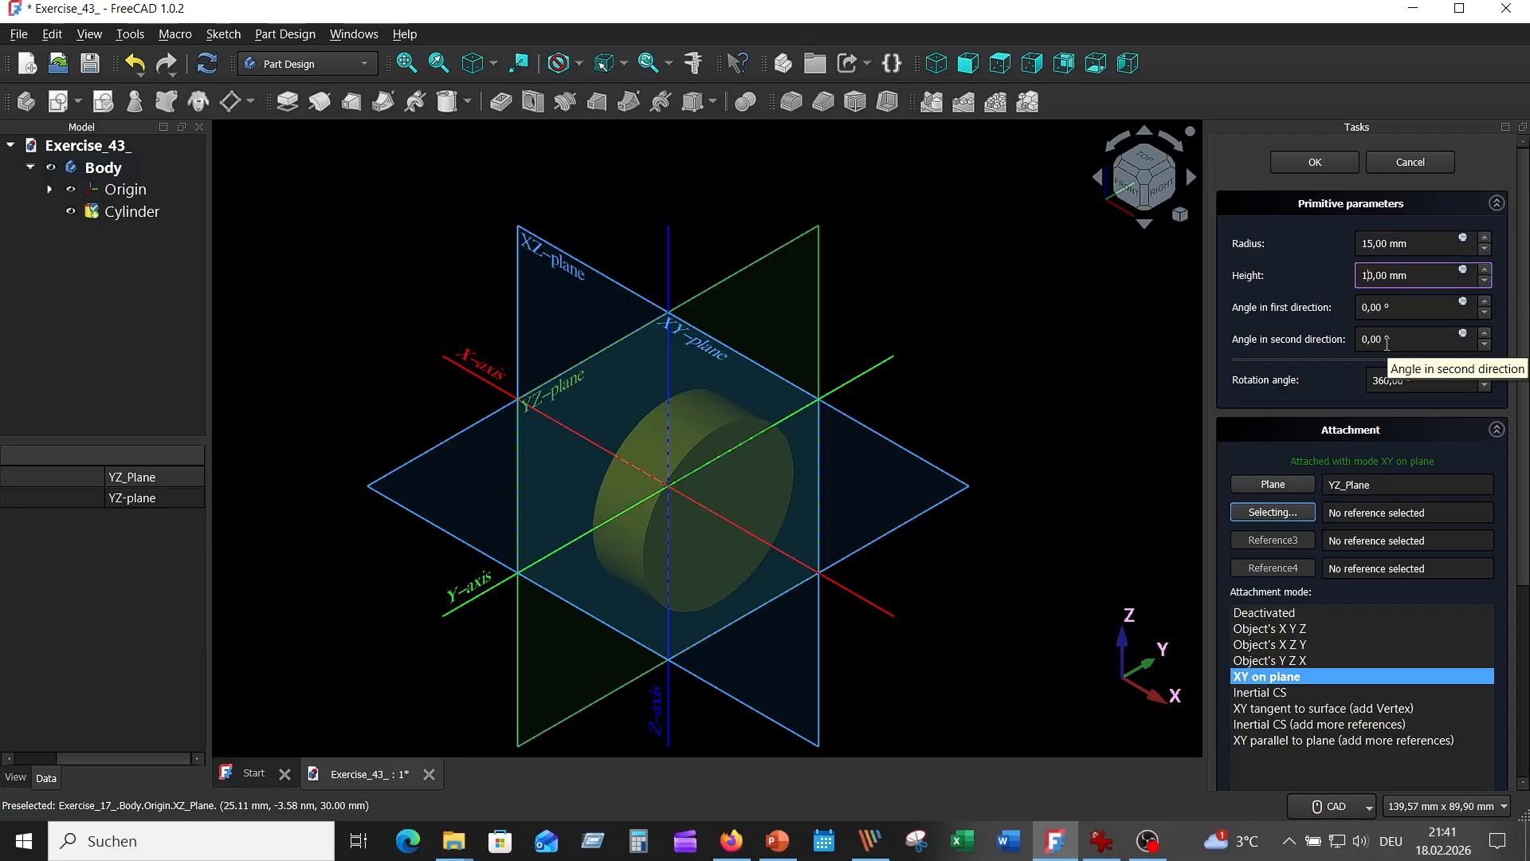
text(0)
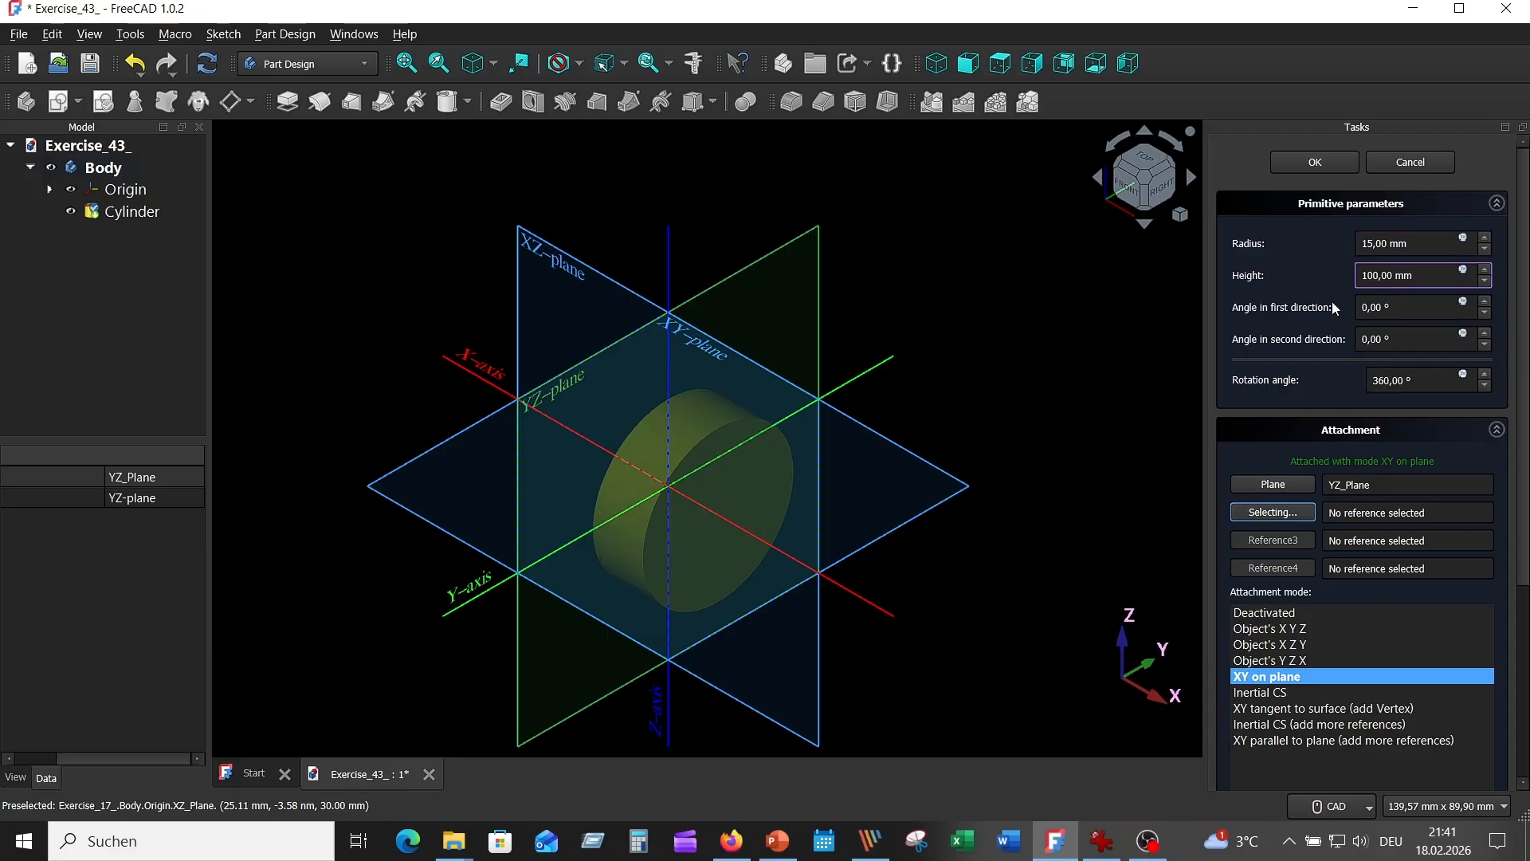
key(Return)
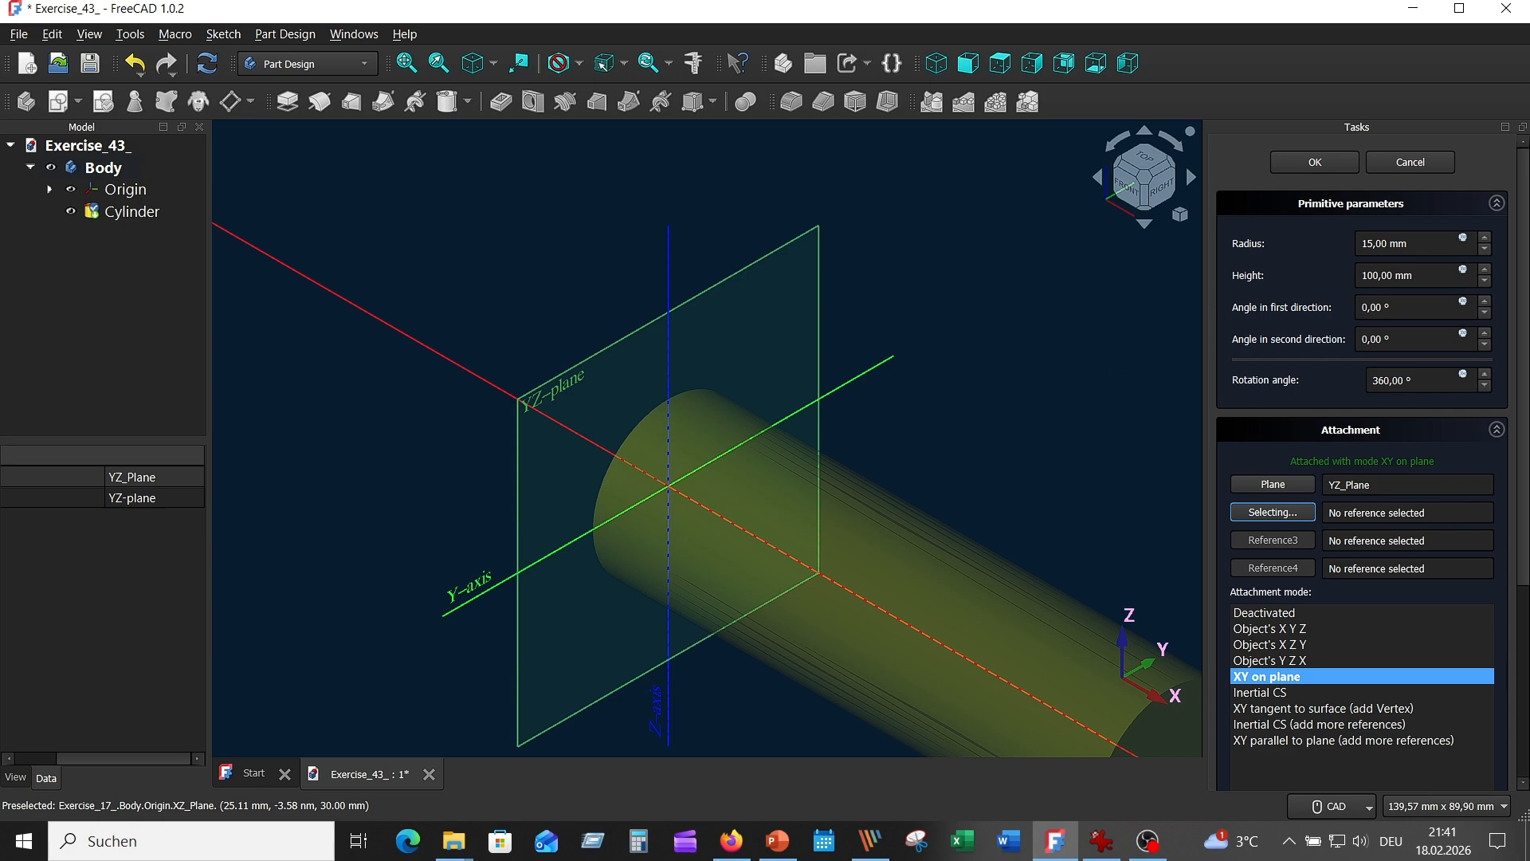
Flip the cylinder to the opposite side of its attachment plane and accept the primitive
scroll(1363, 462, down, 5)
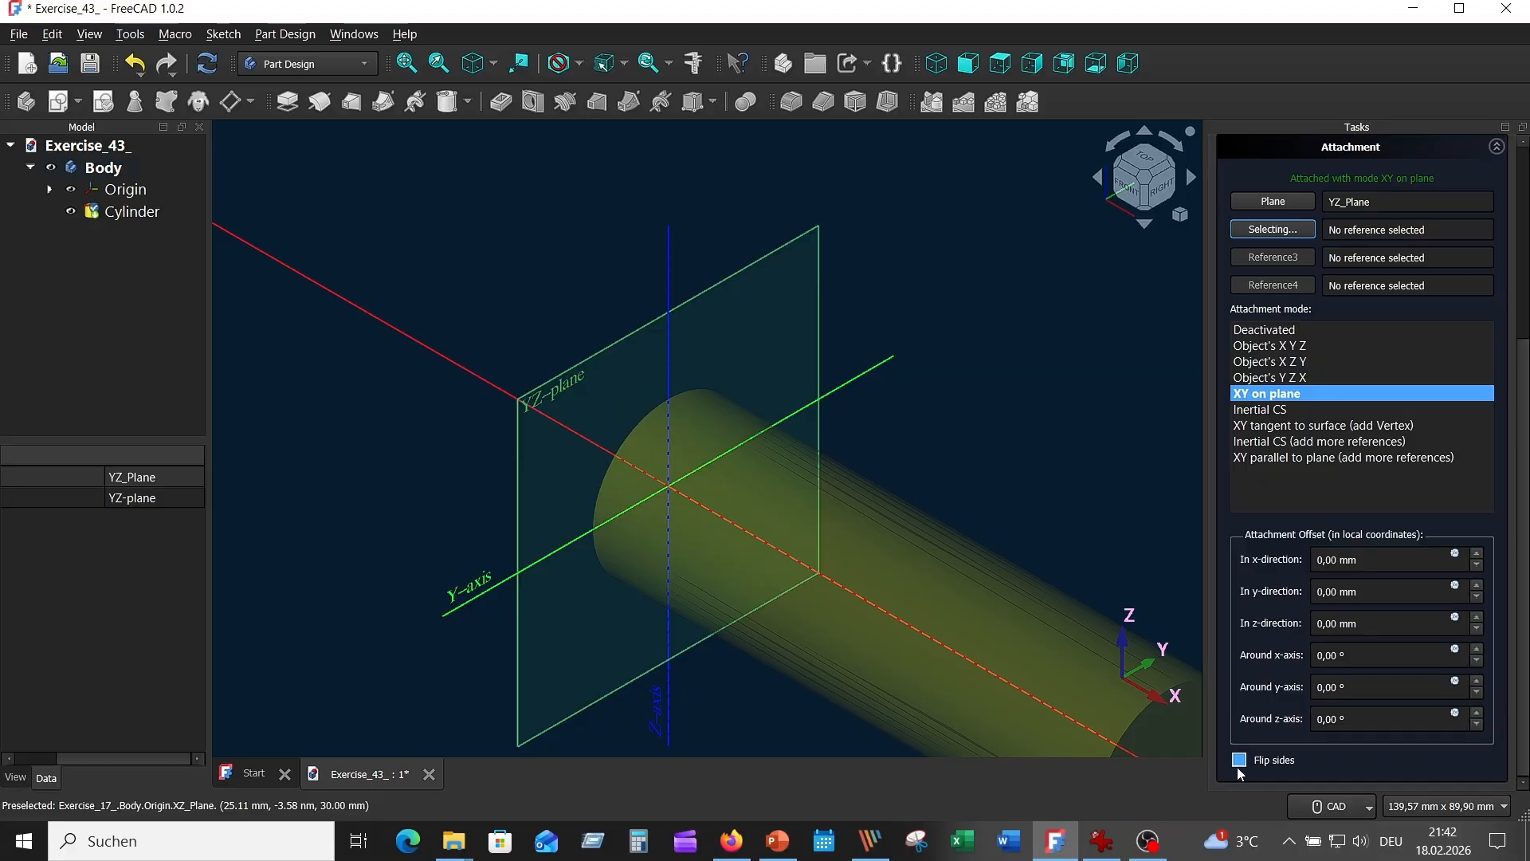
click(1239, 759)
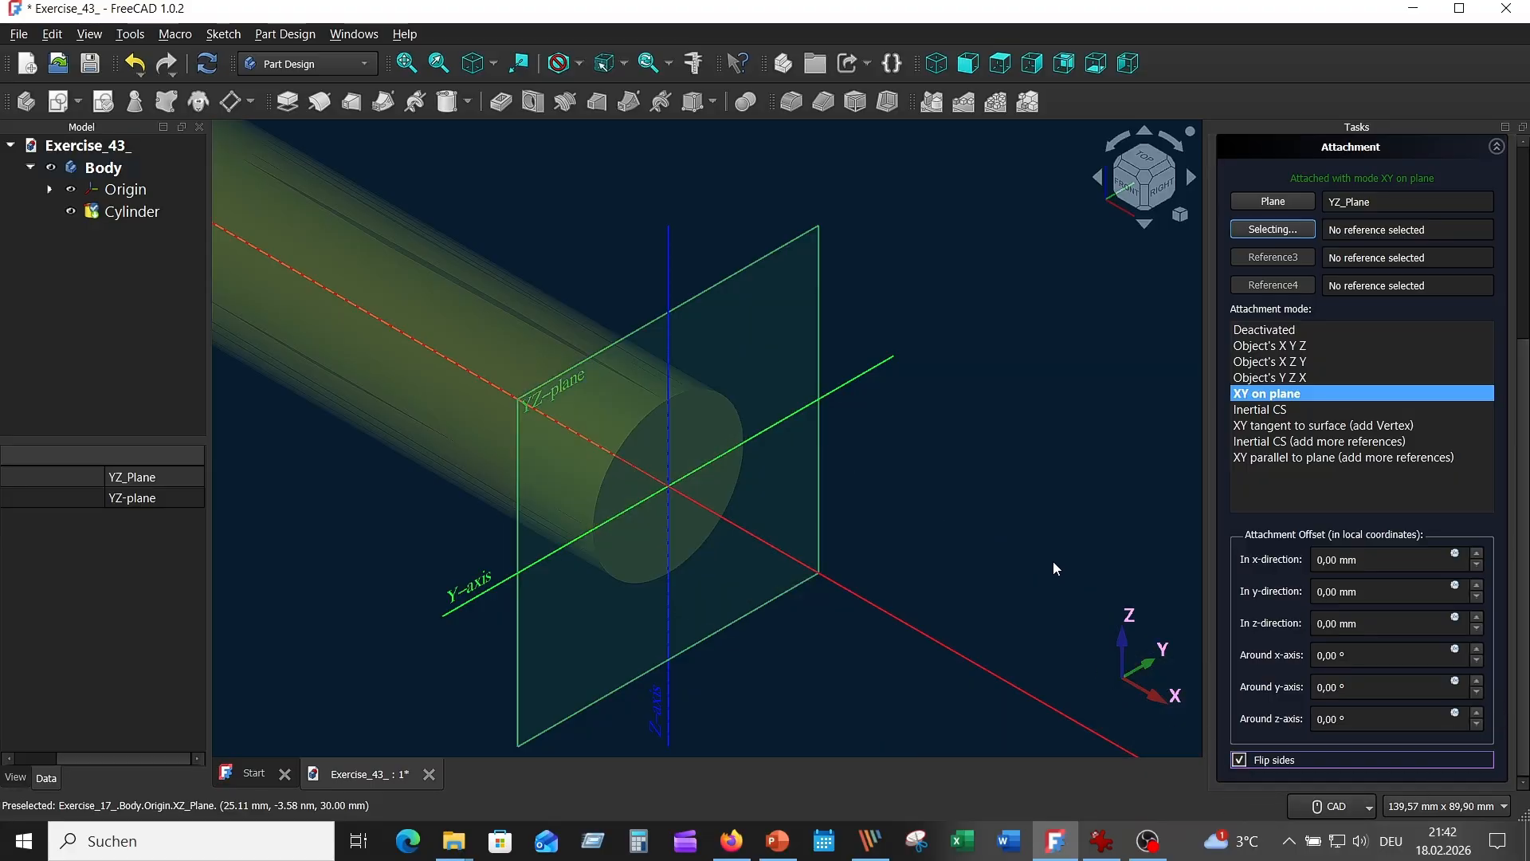
scroll(1063, 469, up, 5)
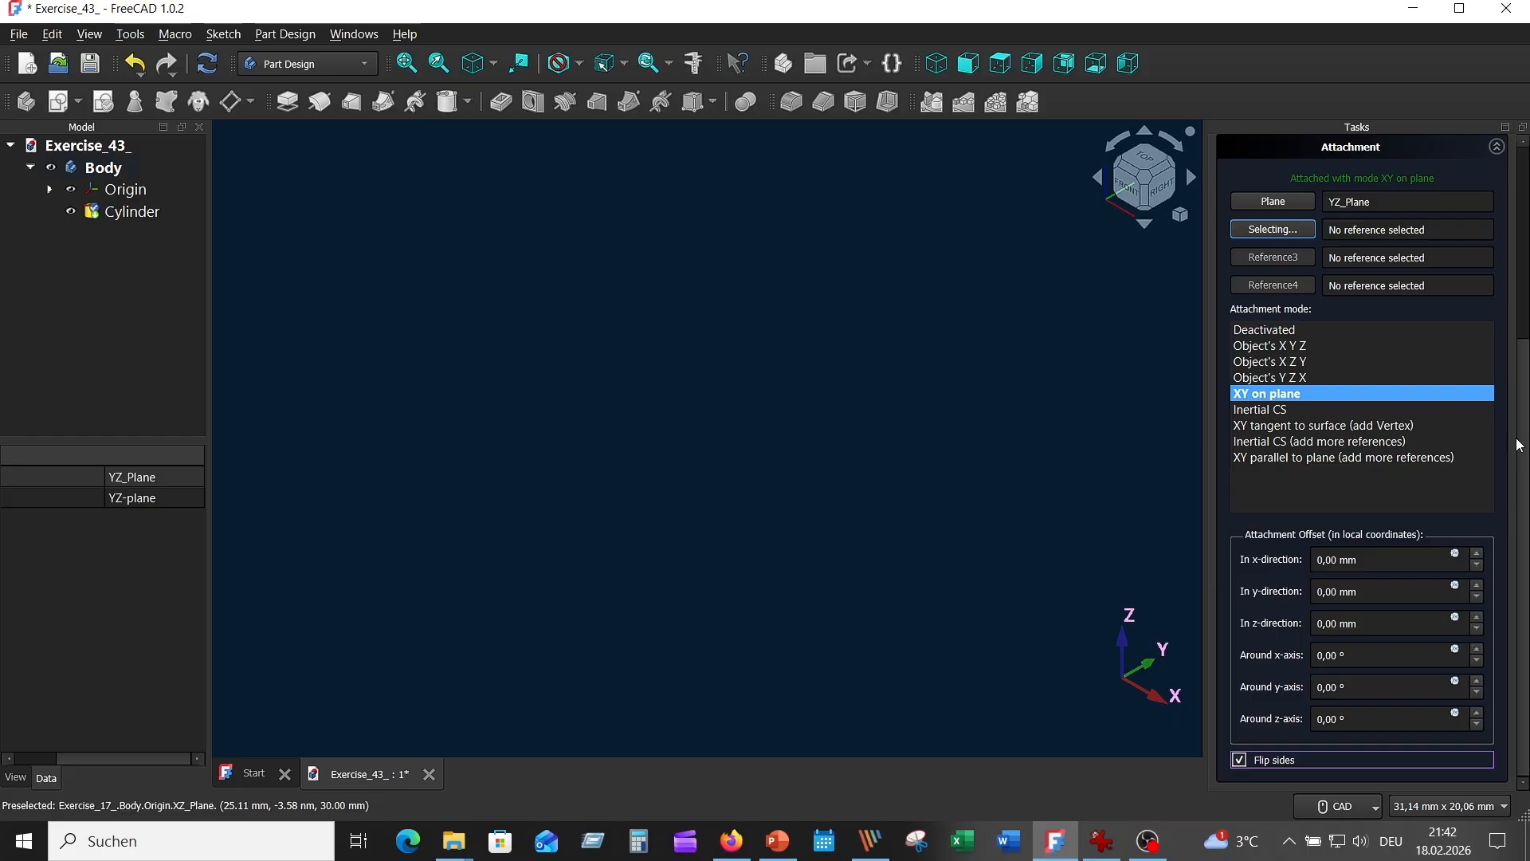
scroll(1517, 442, up, 5)
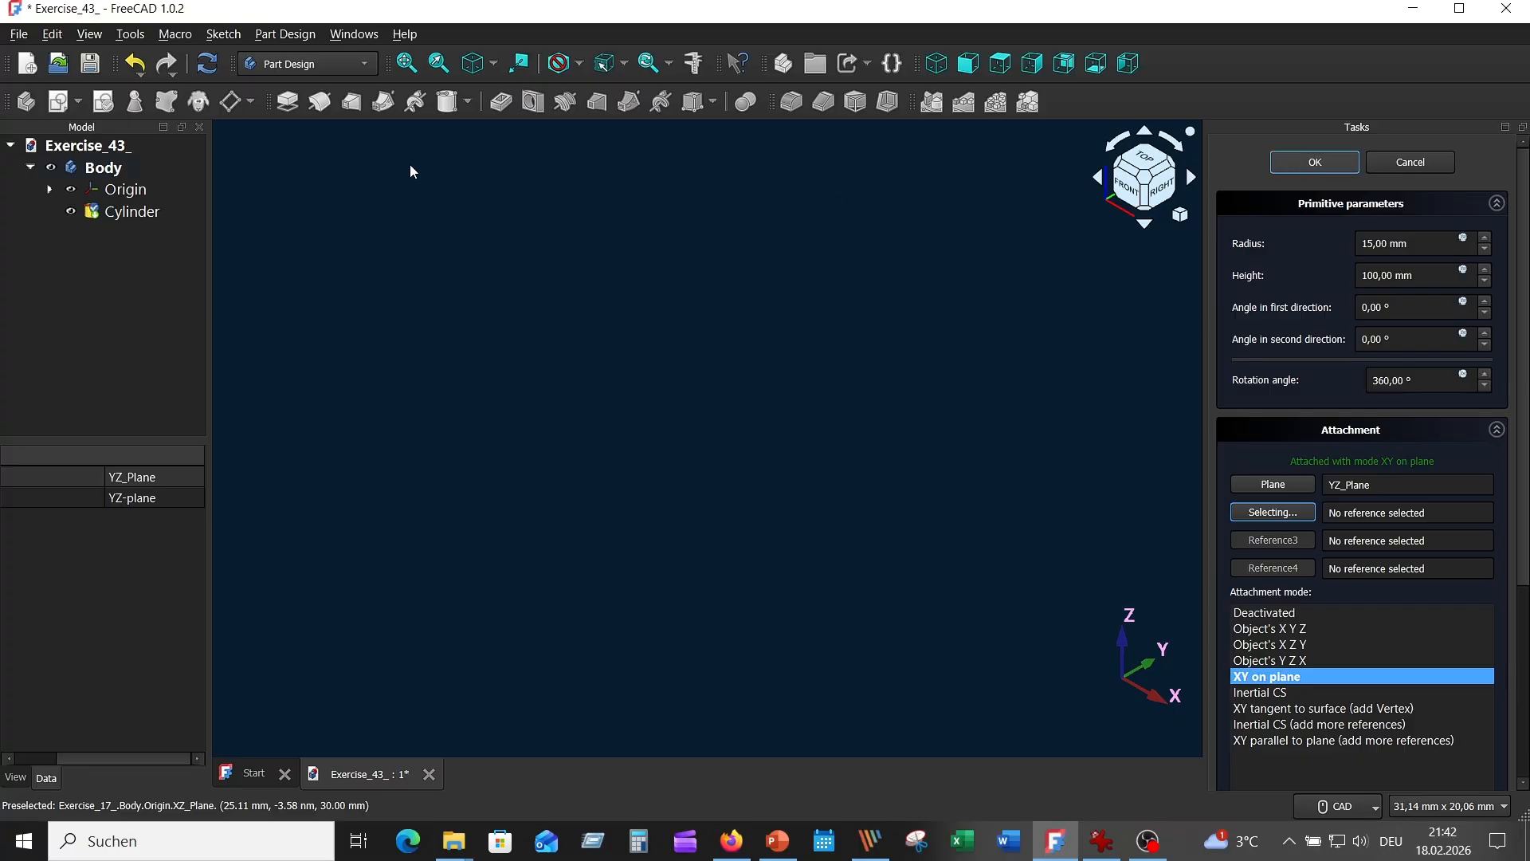
key(Return)
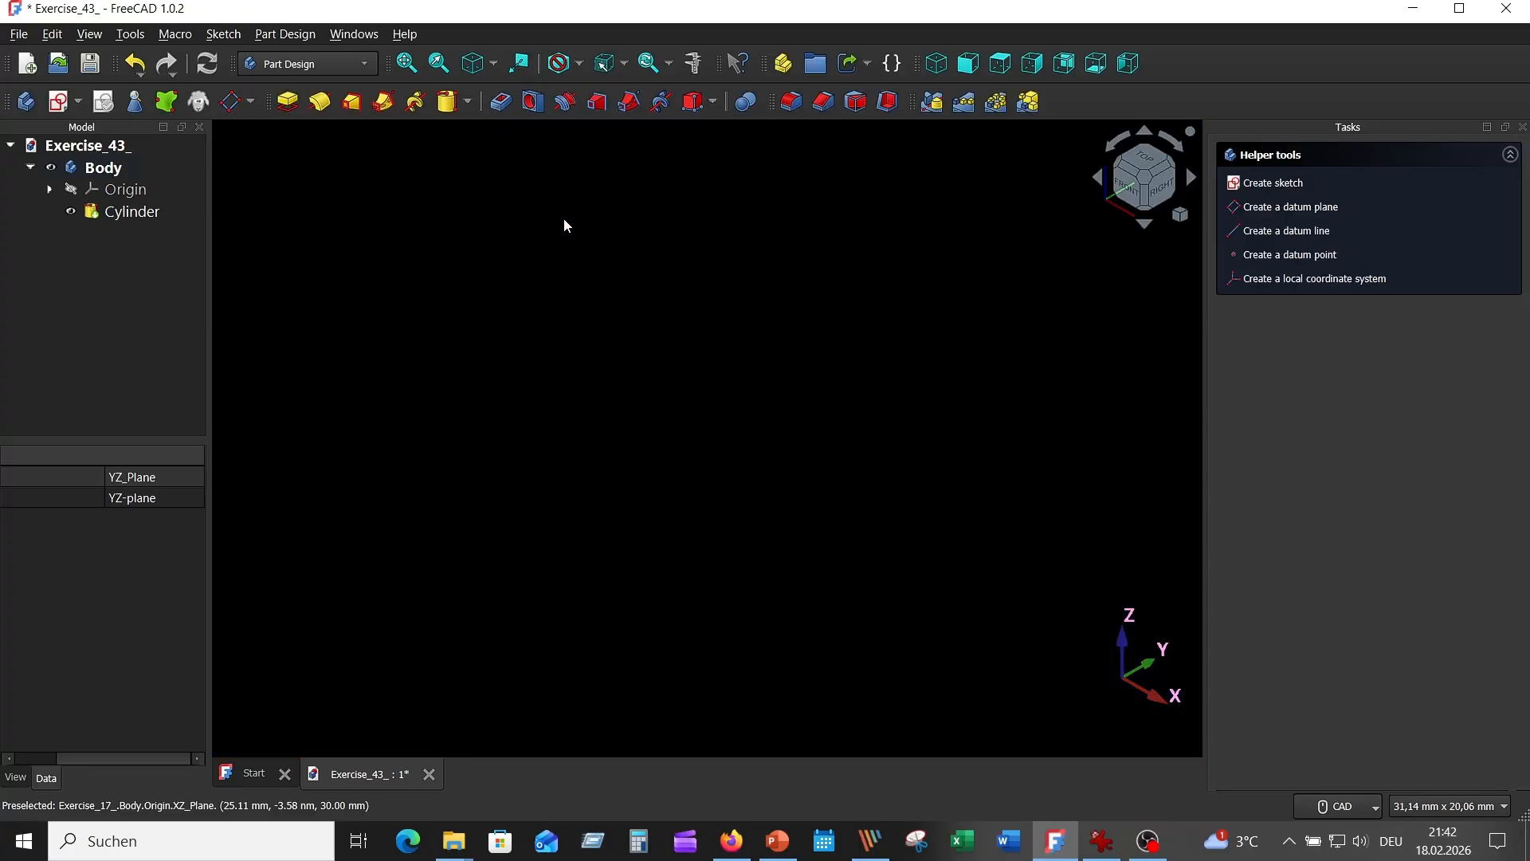
click(406, 64)
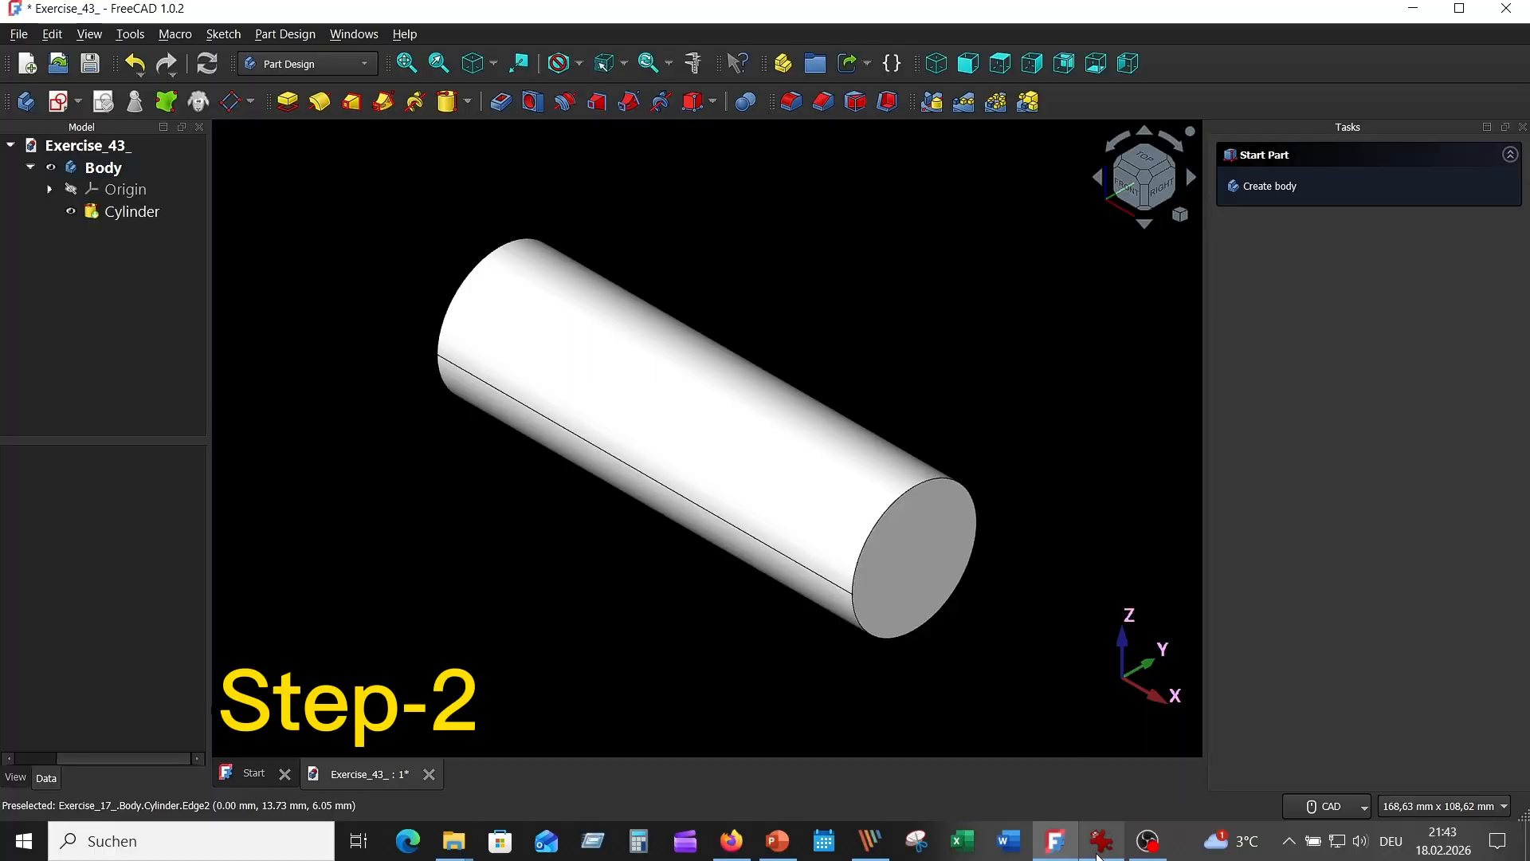
Check the thread dimensions in the IrfanView reference drawing, and start a sketch on the XZ-plane with the section view switched on
click(1100, 844)
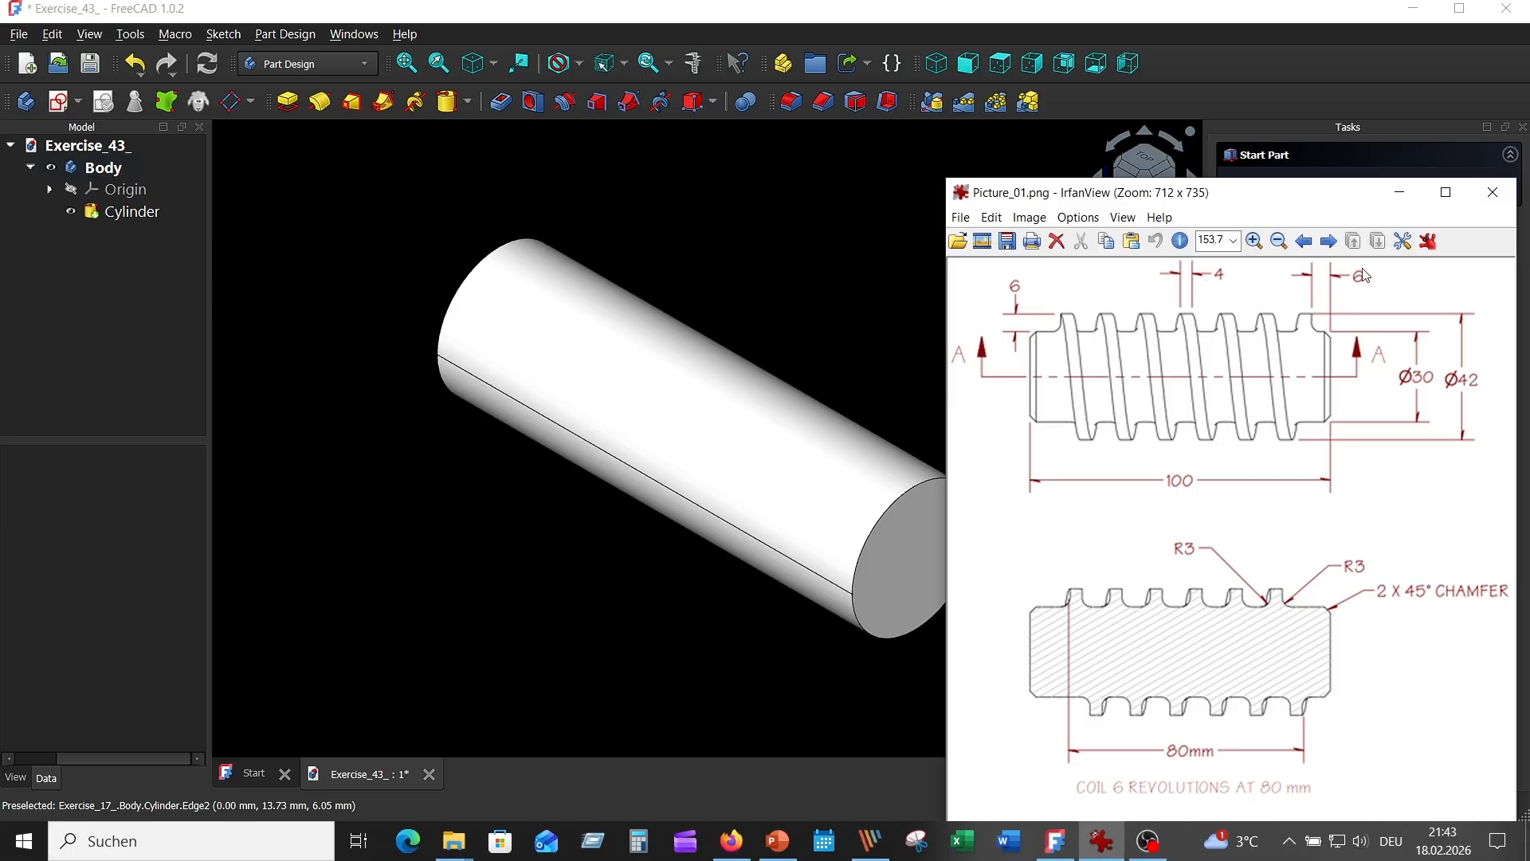
click(810, 266)
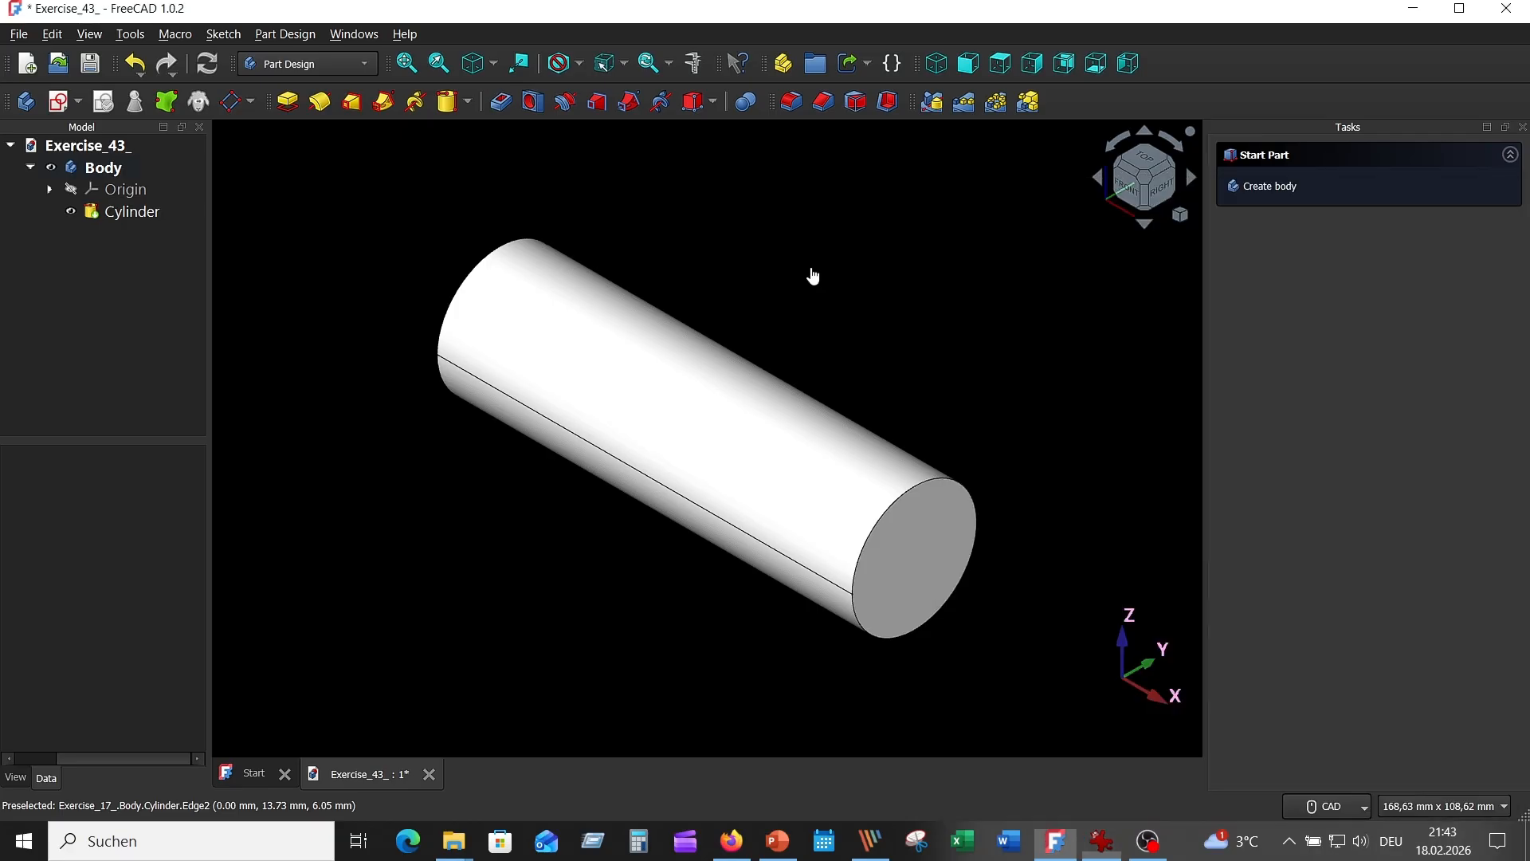
click(58, 102)
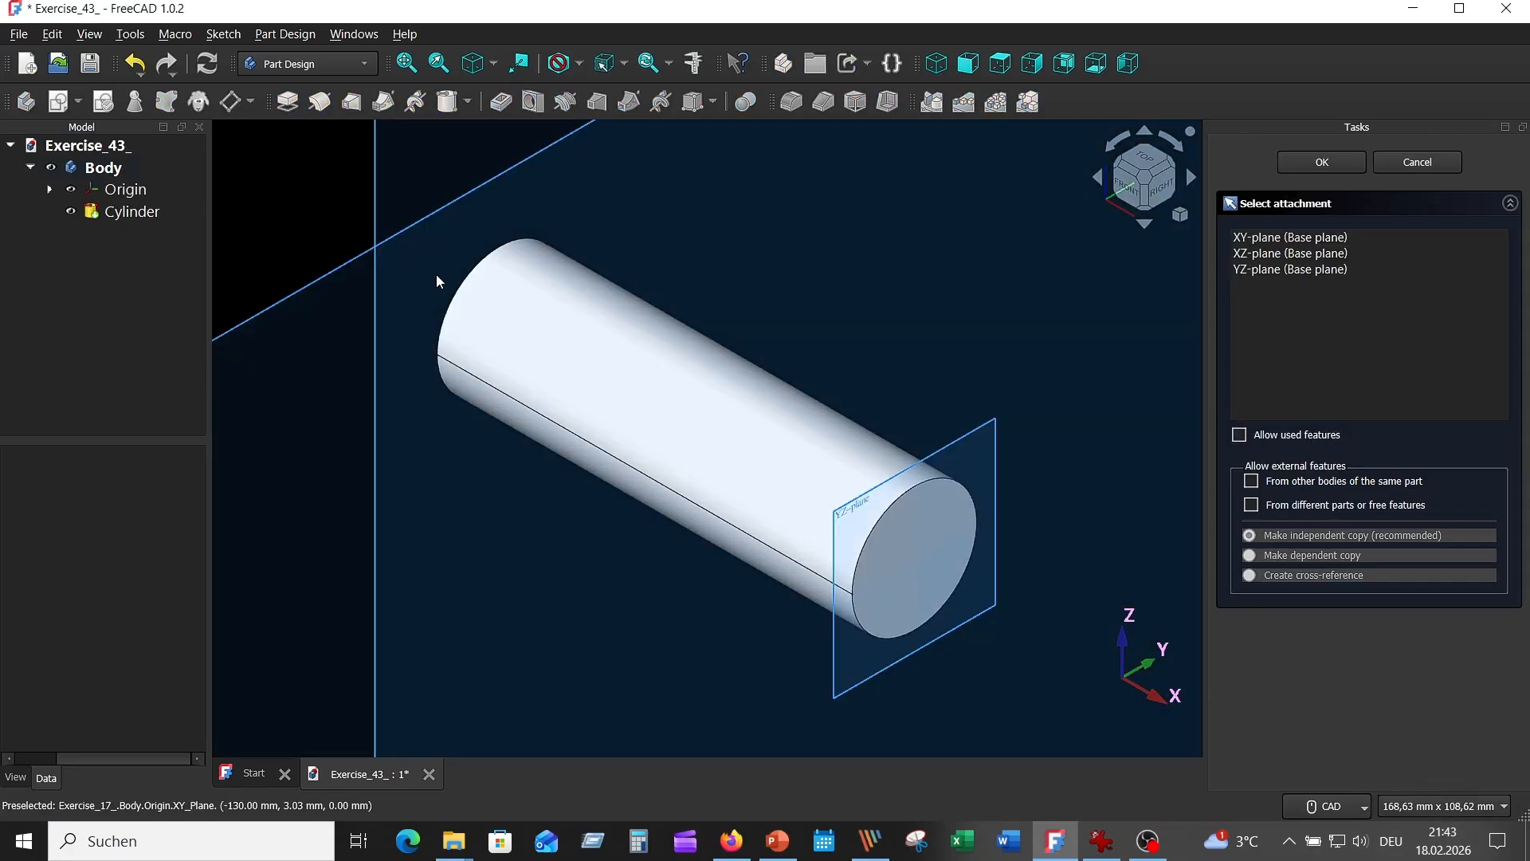
scroll(440, 291, down, 5)
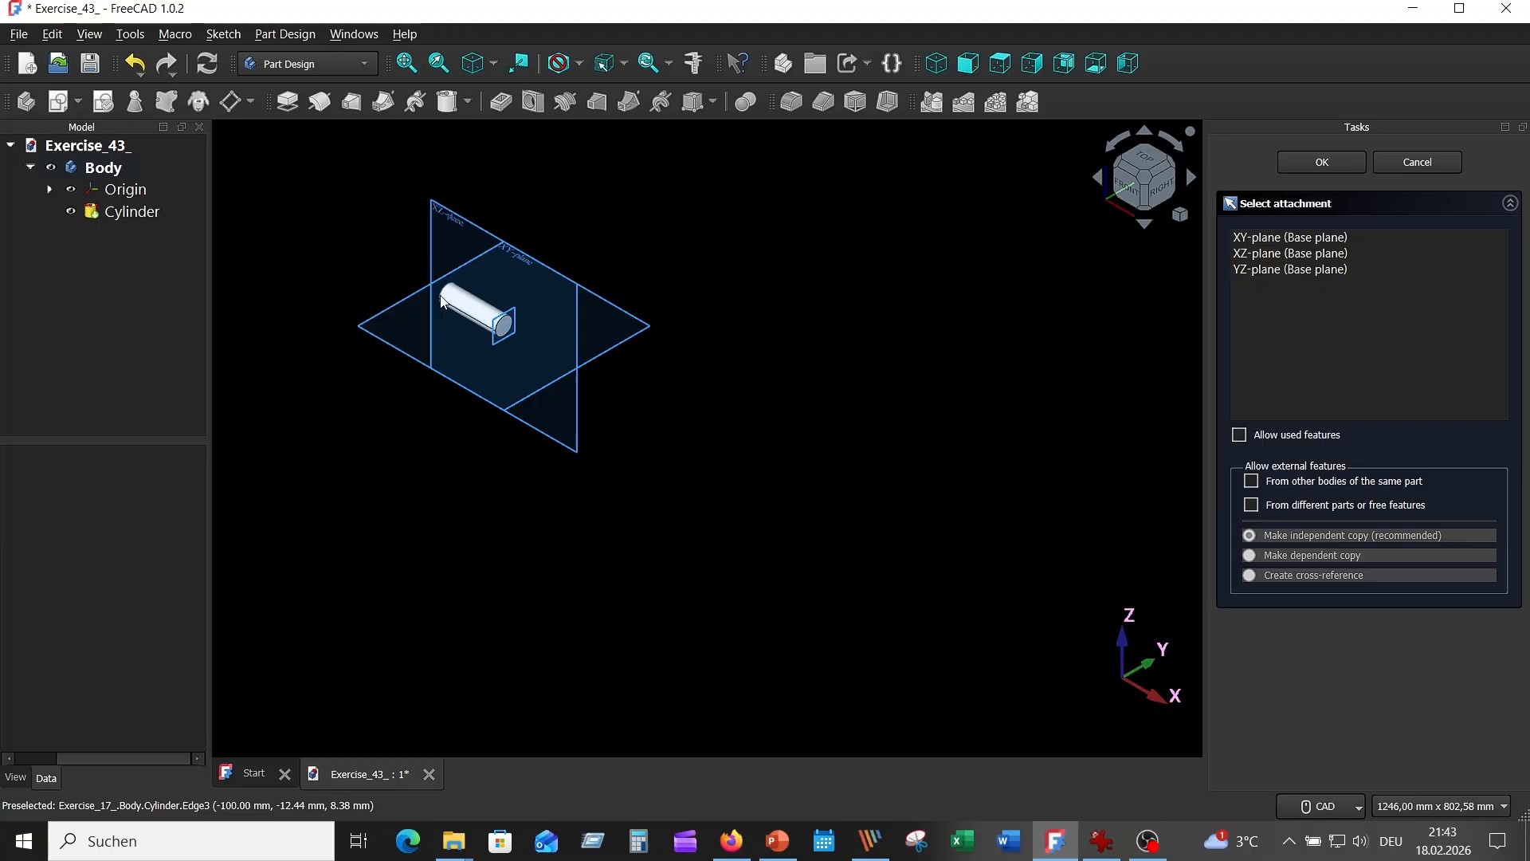
click(451, 214)
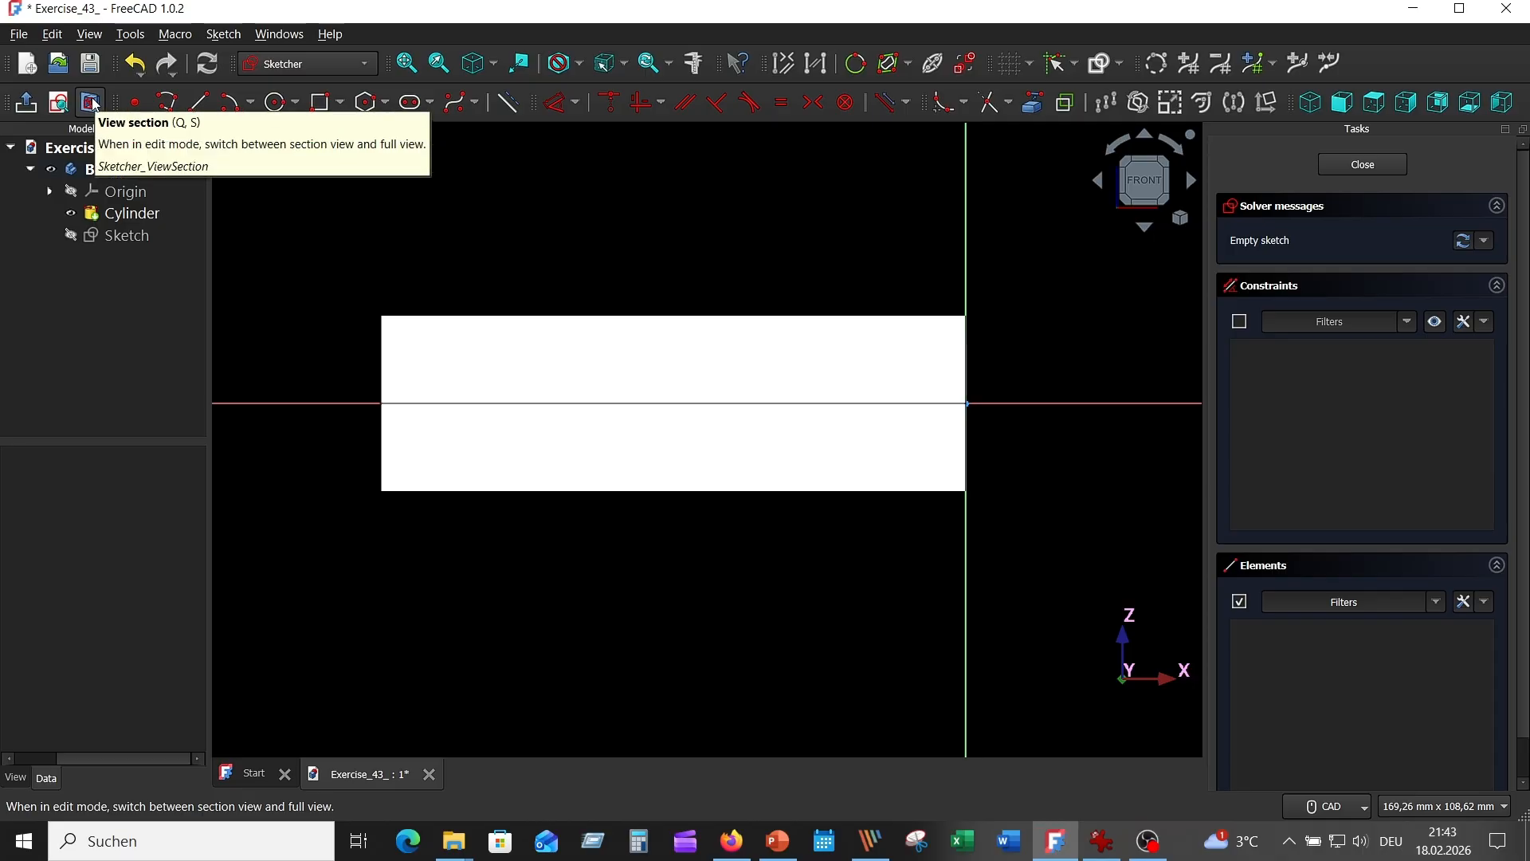
click(93, 102)
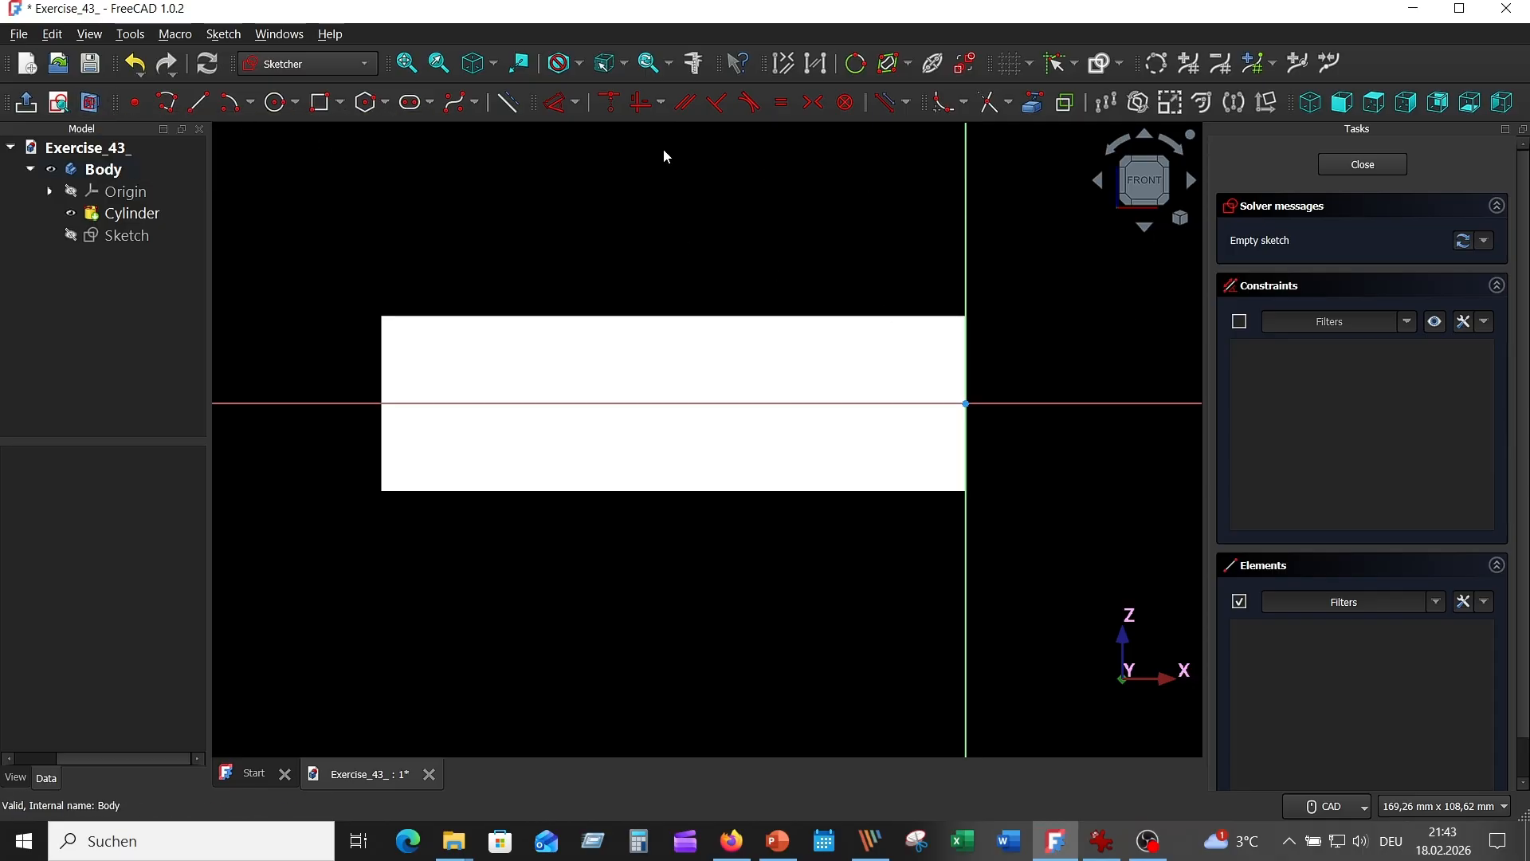
Sketch a rectangle 4 mm wide and 6 mm high above the cylinder near the vertical axis, and spread out its dimension labels
click(319, 104)
click(854, 285)
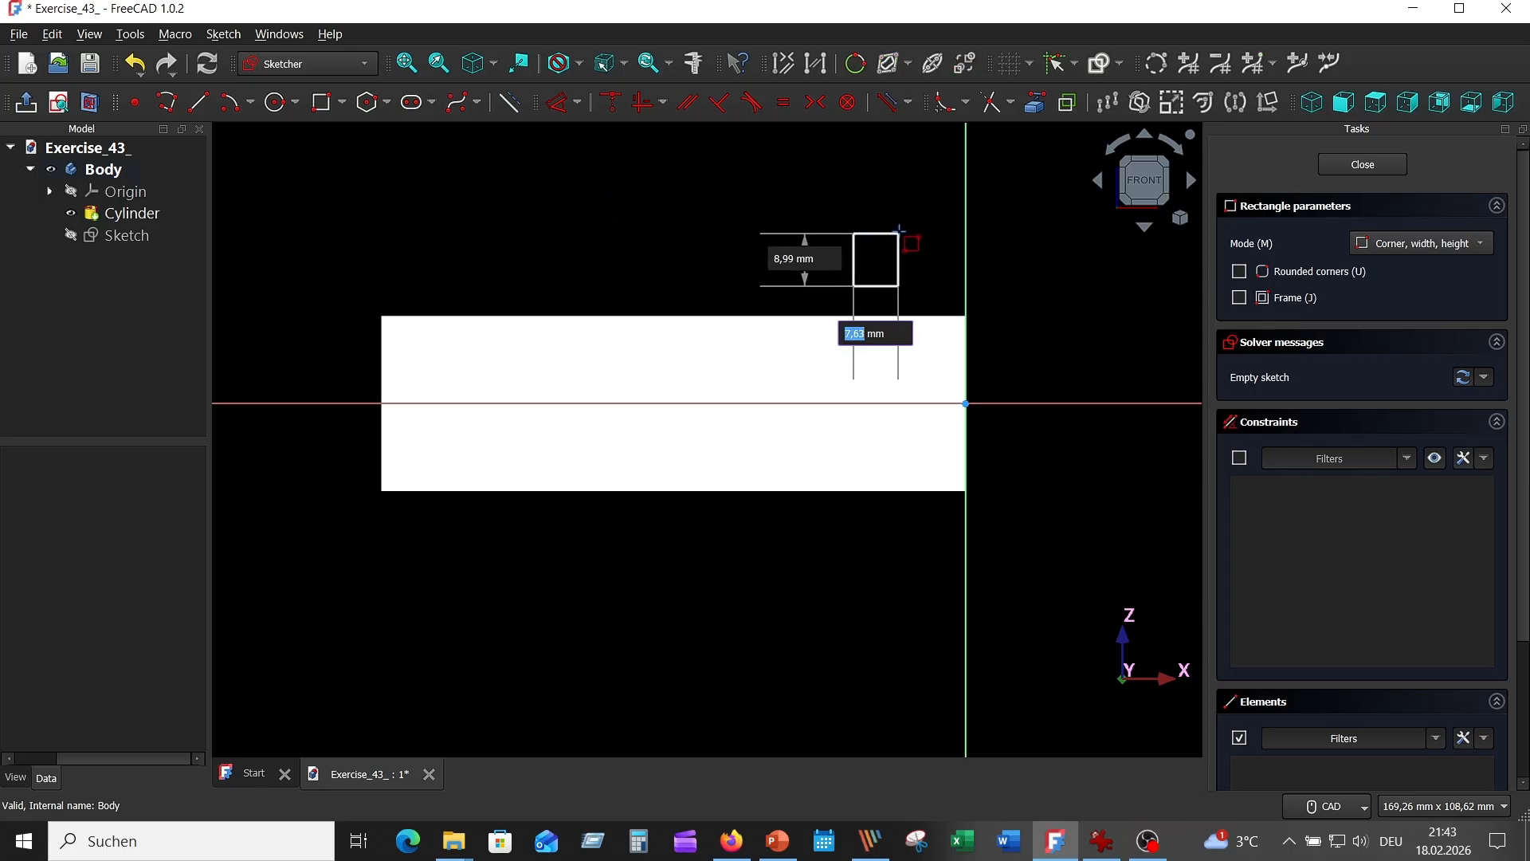
text(4)
key(Tab)
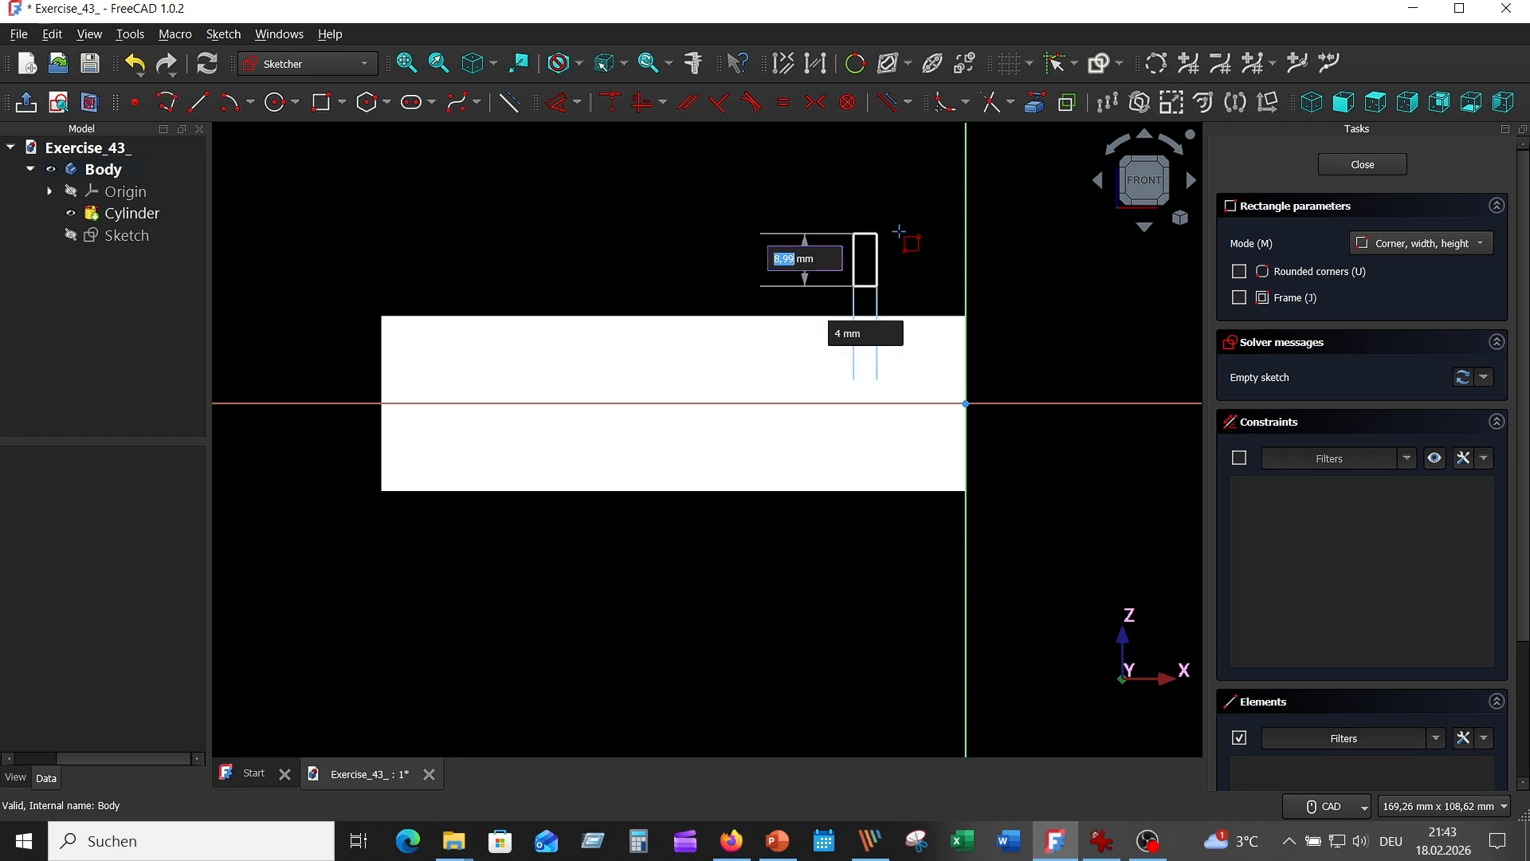
text(6)
key(Return)
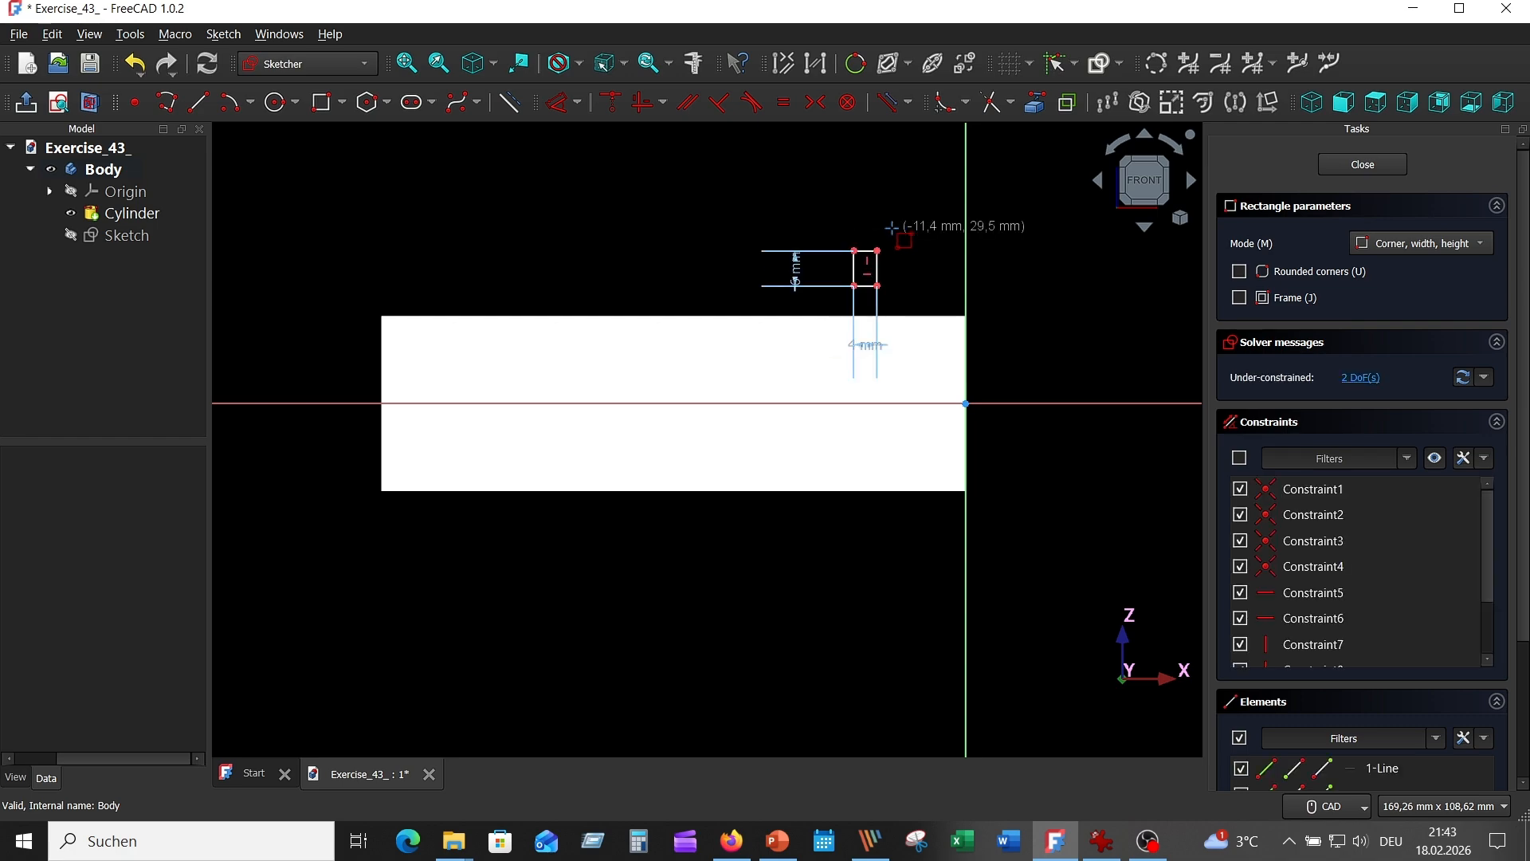
right_click(1051, 267)
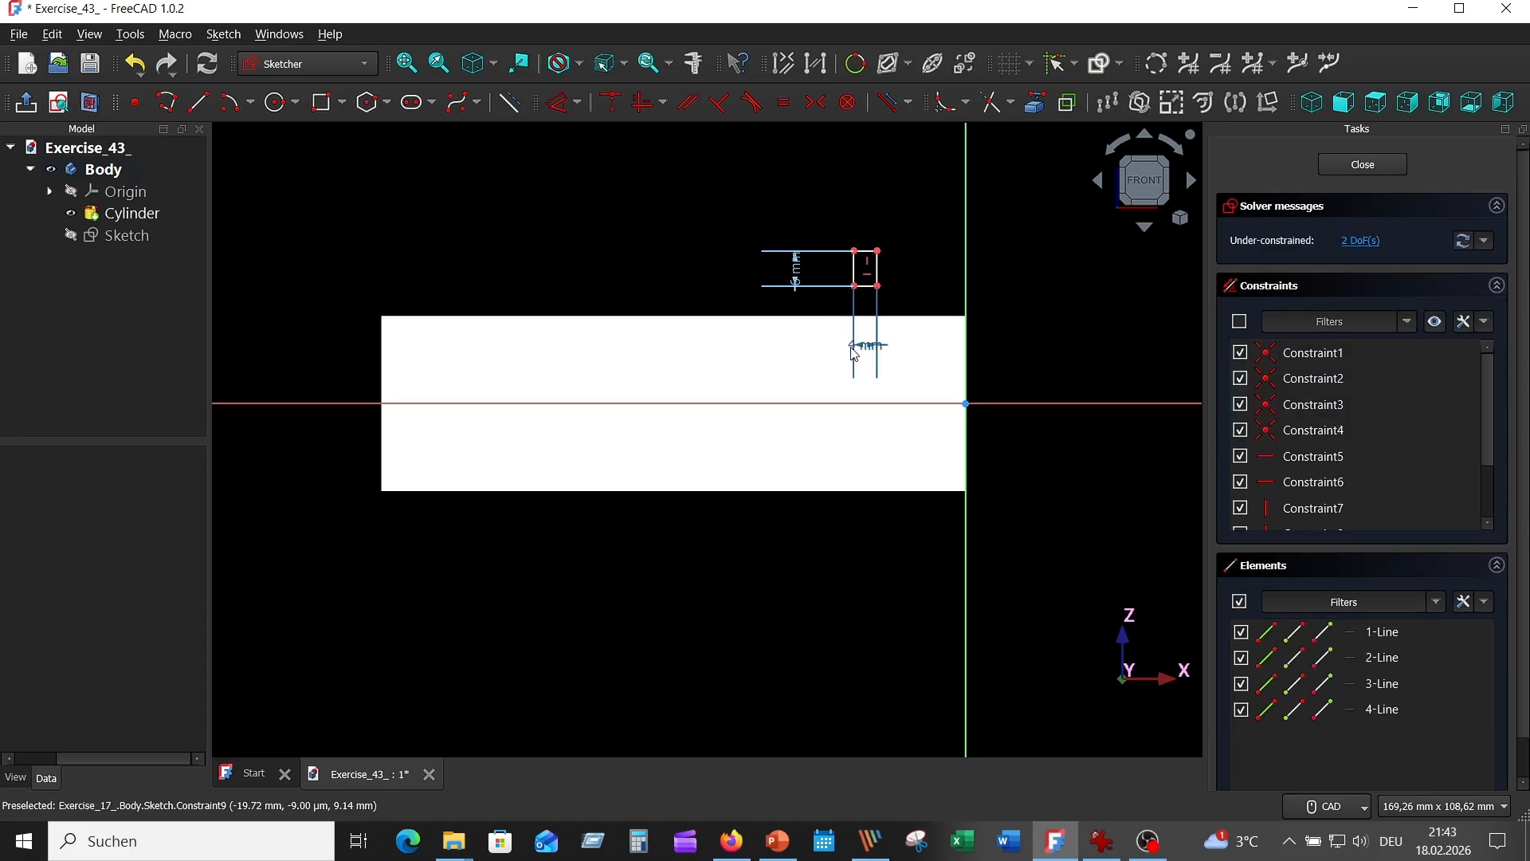
drag(863, 347, 800, 196)
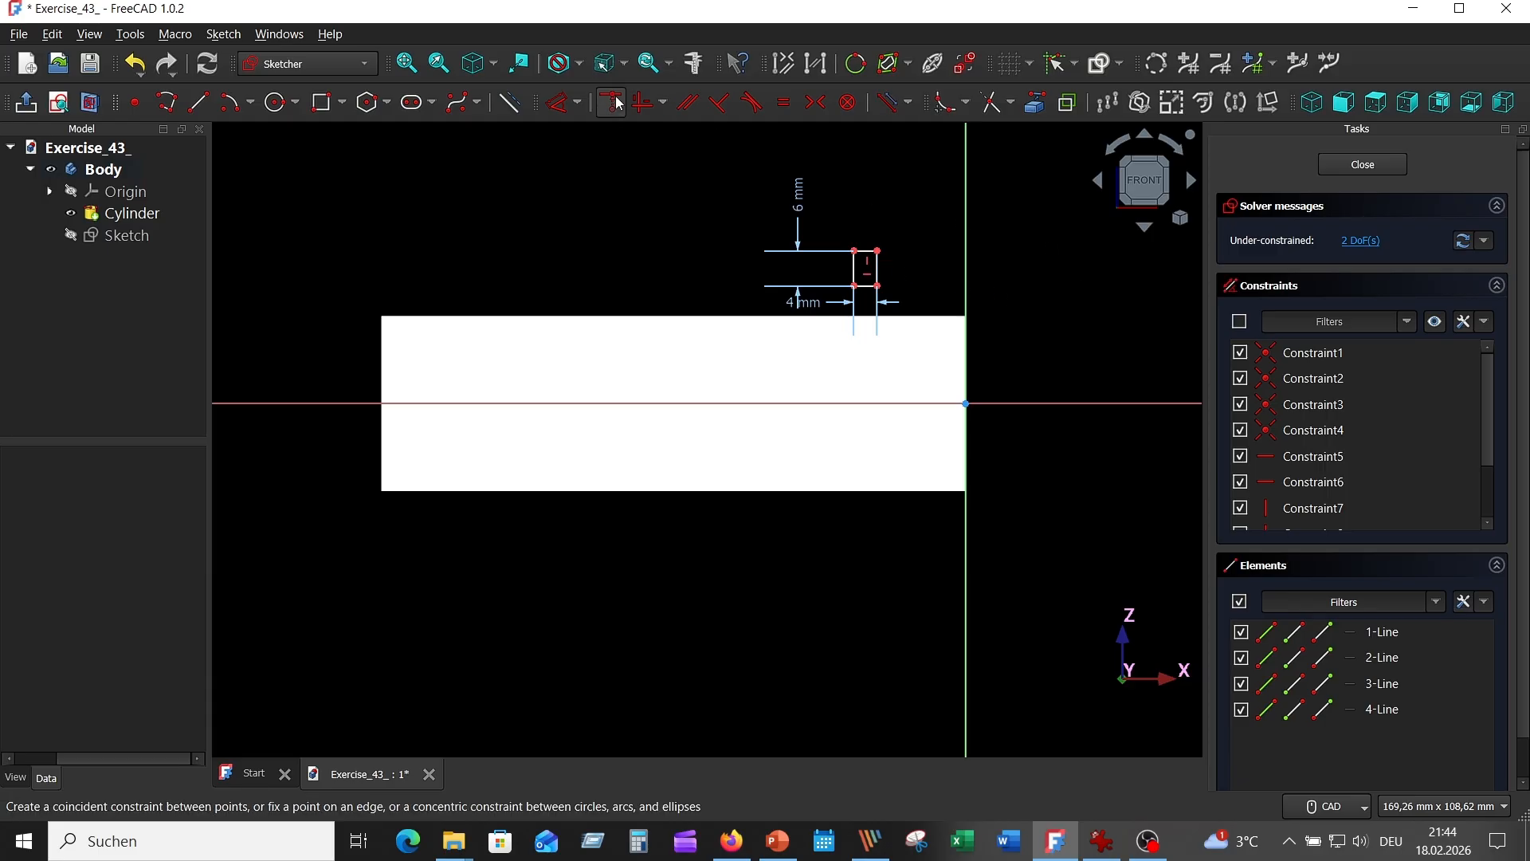
Constrain the rectangle's edge nearest the vertical axis to 6 mm from that axis
click(560, 102)
click(876, 262)
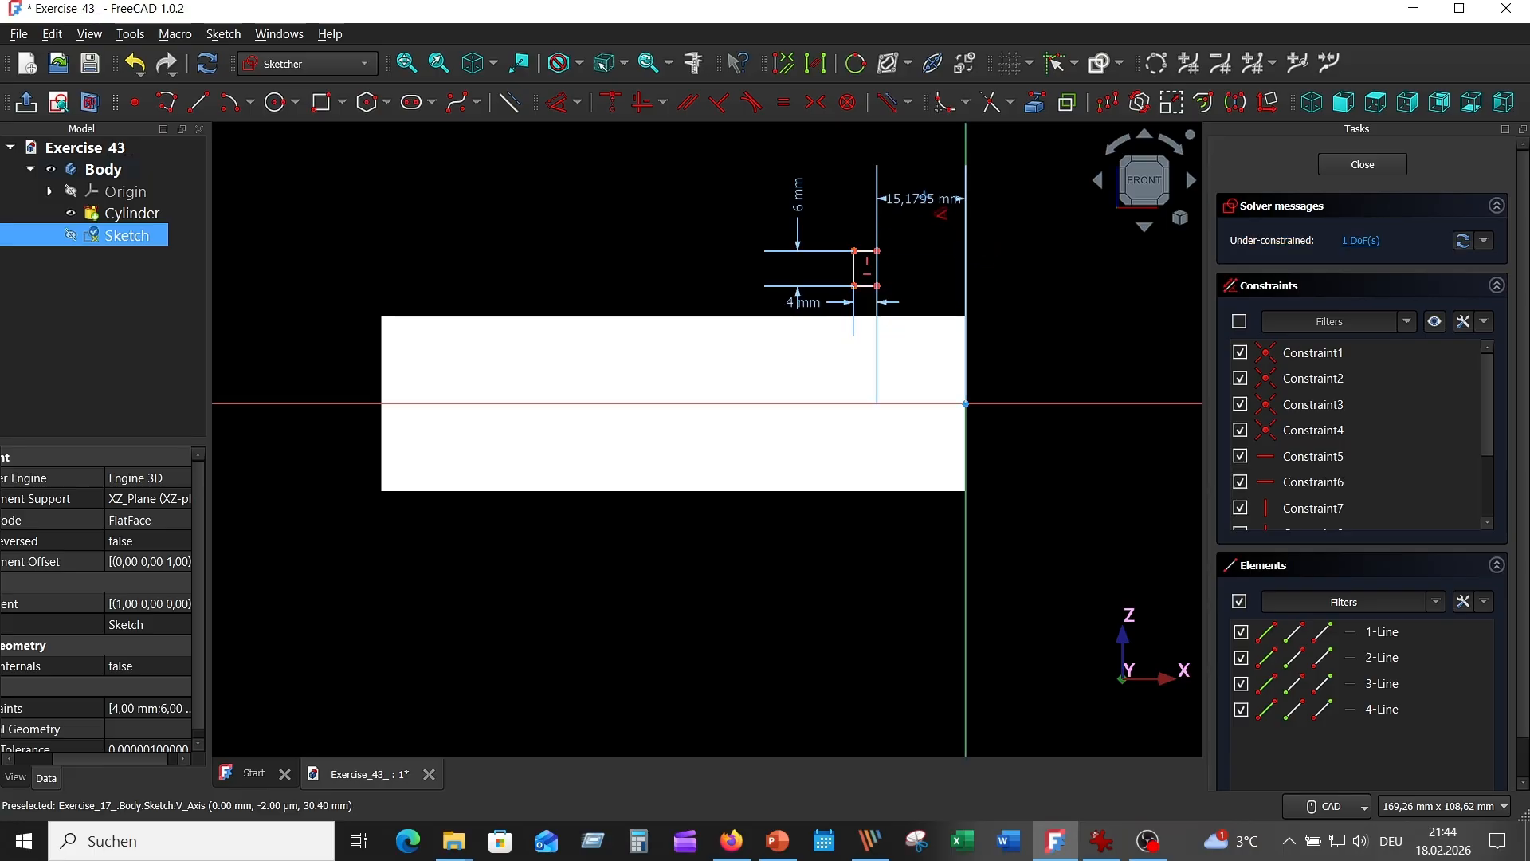
click(924, 198)
text(6)
key(Return)
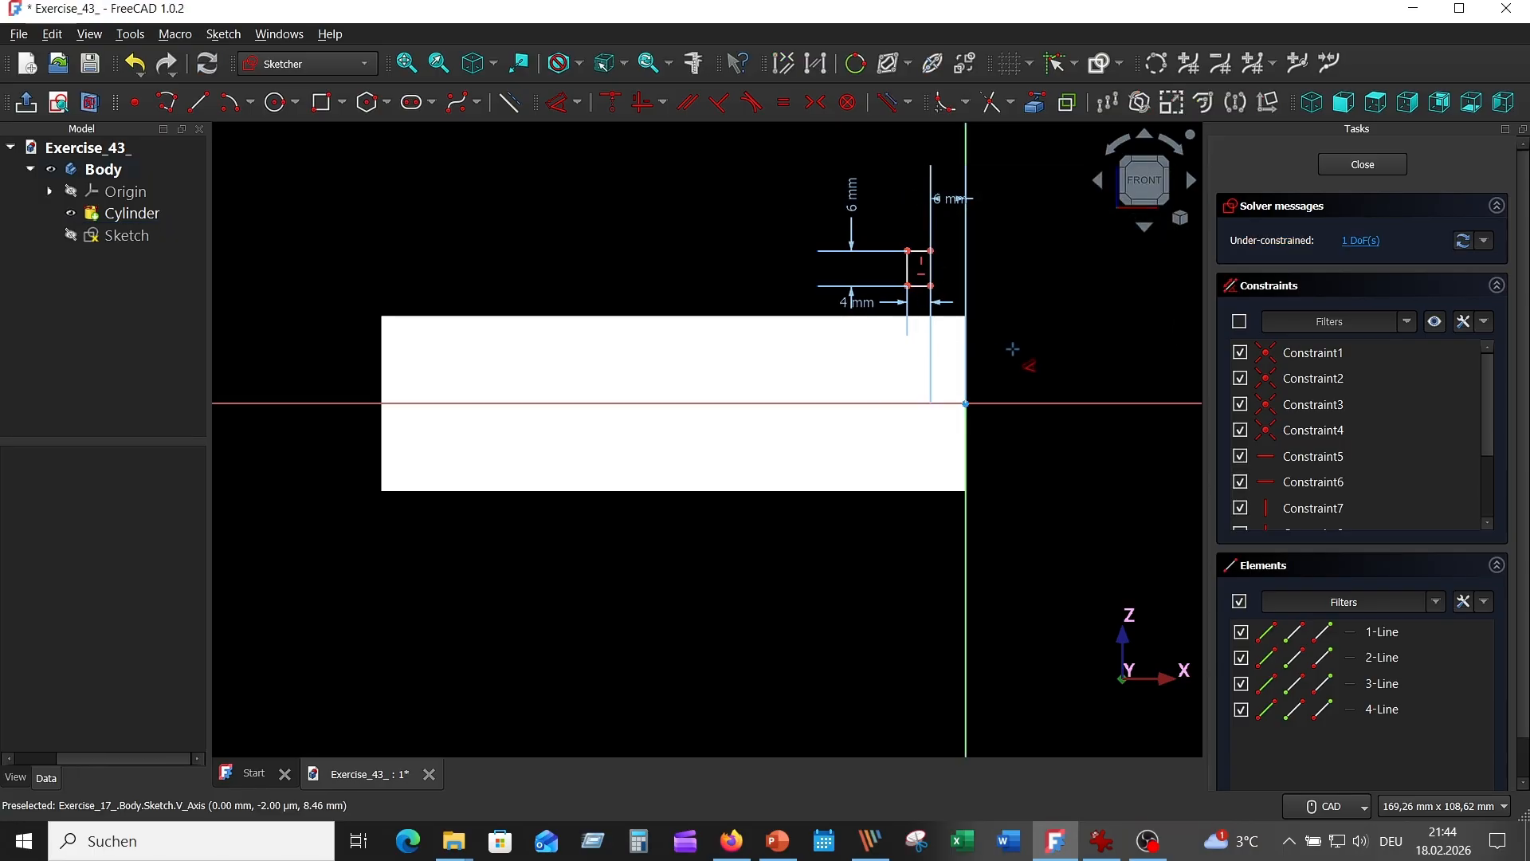
Constrain the rectangle's lower corner nearest the vertical axis to 15 mm above the horizontal axis
click(927, 285)
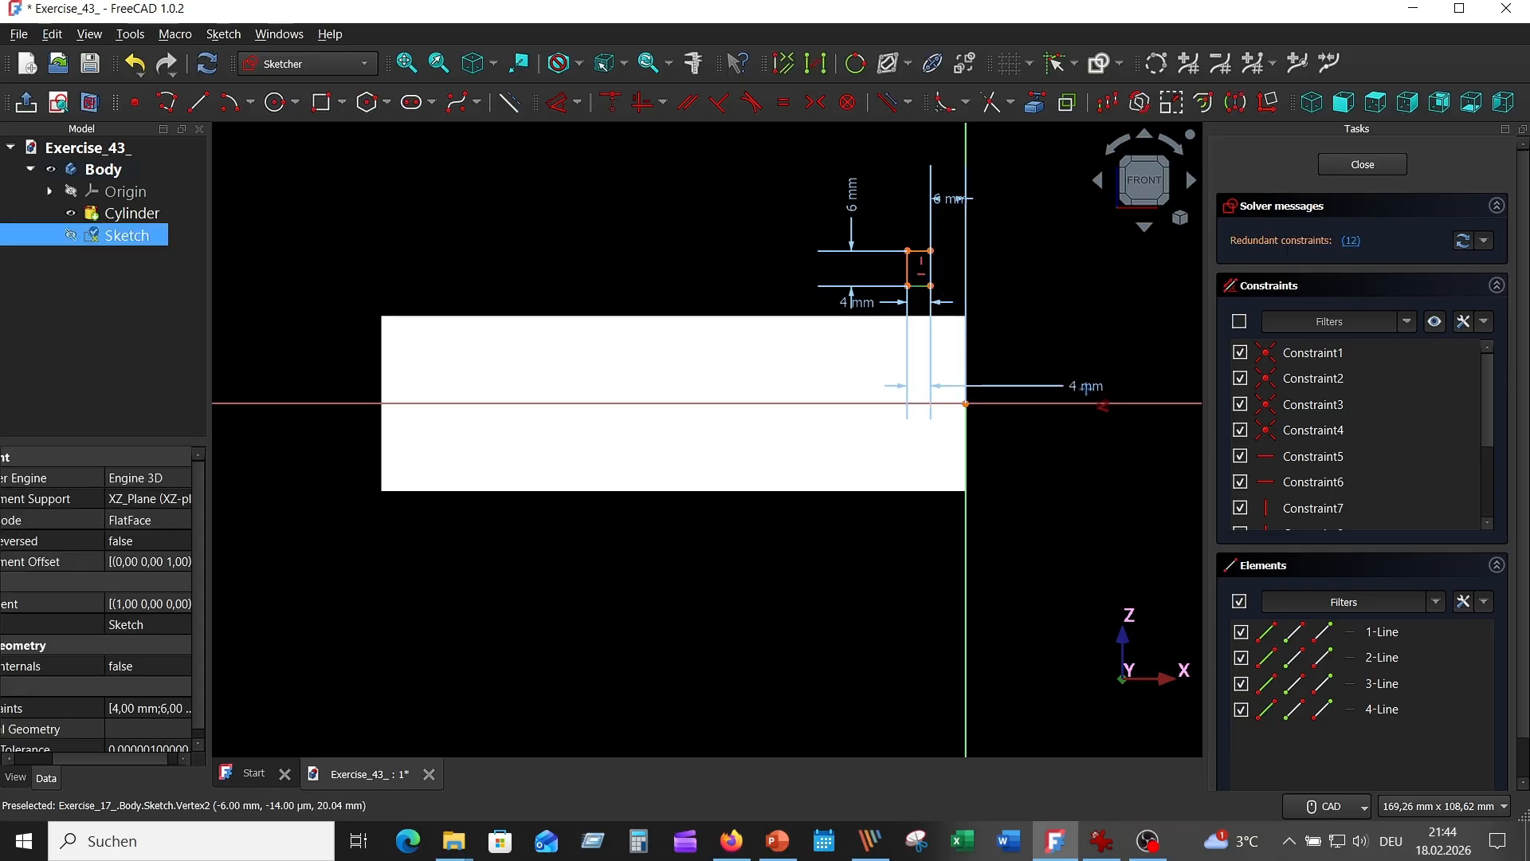
click(1086, 403)
click(1094, 335)
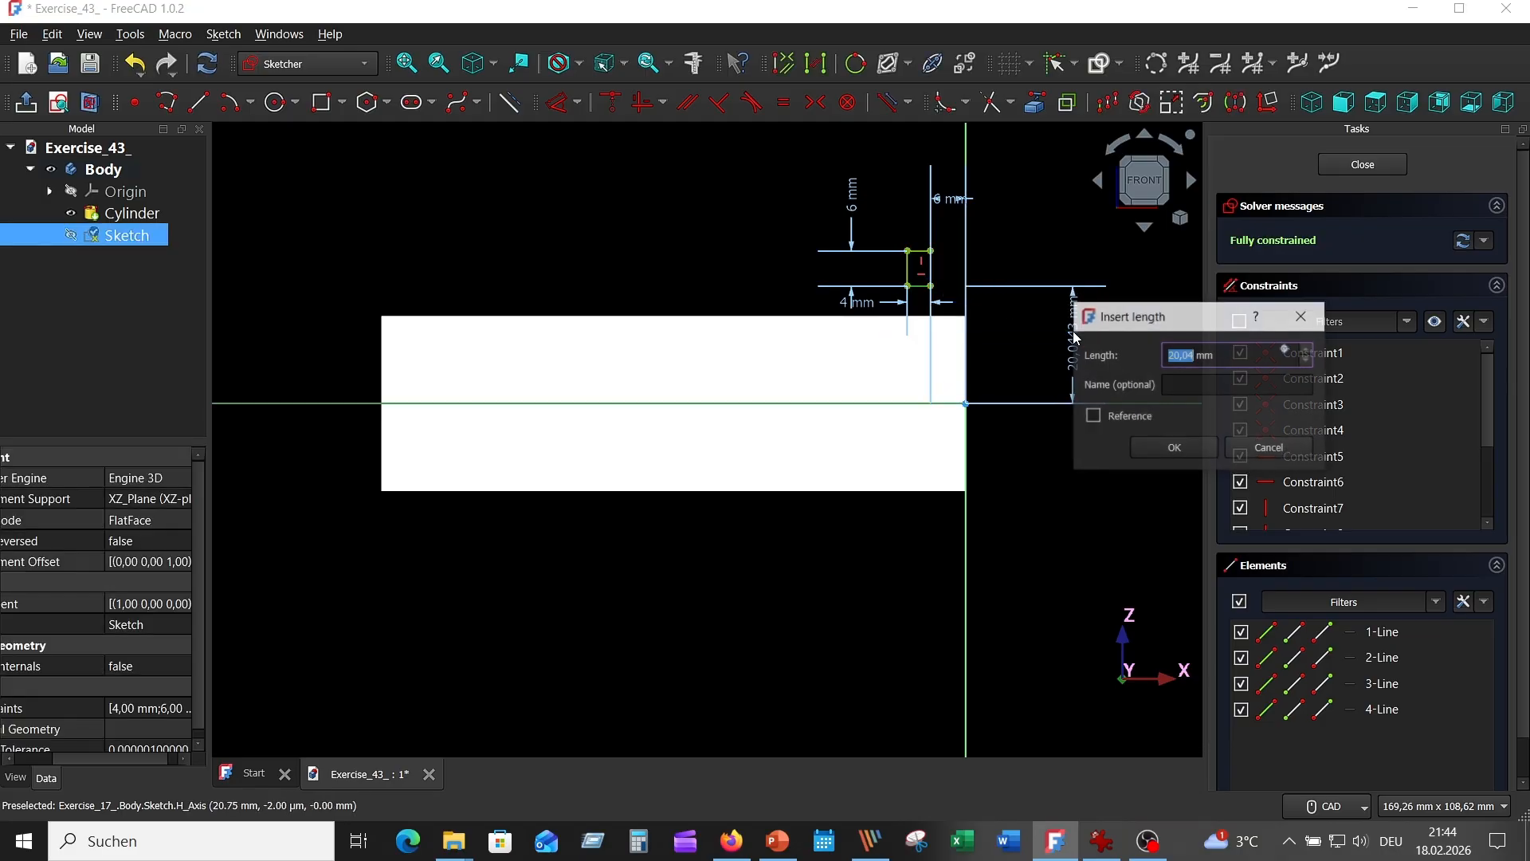
text(15)
key(Return)
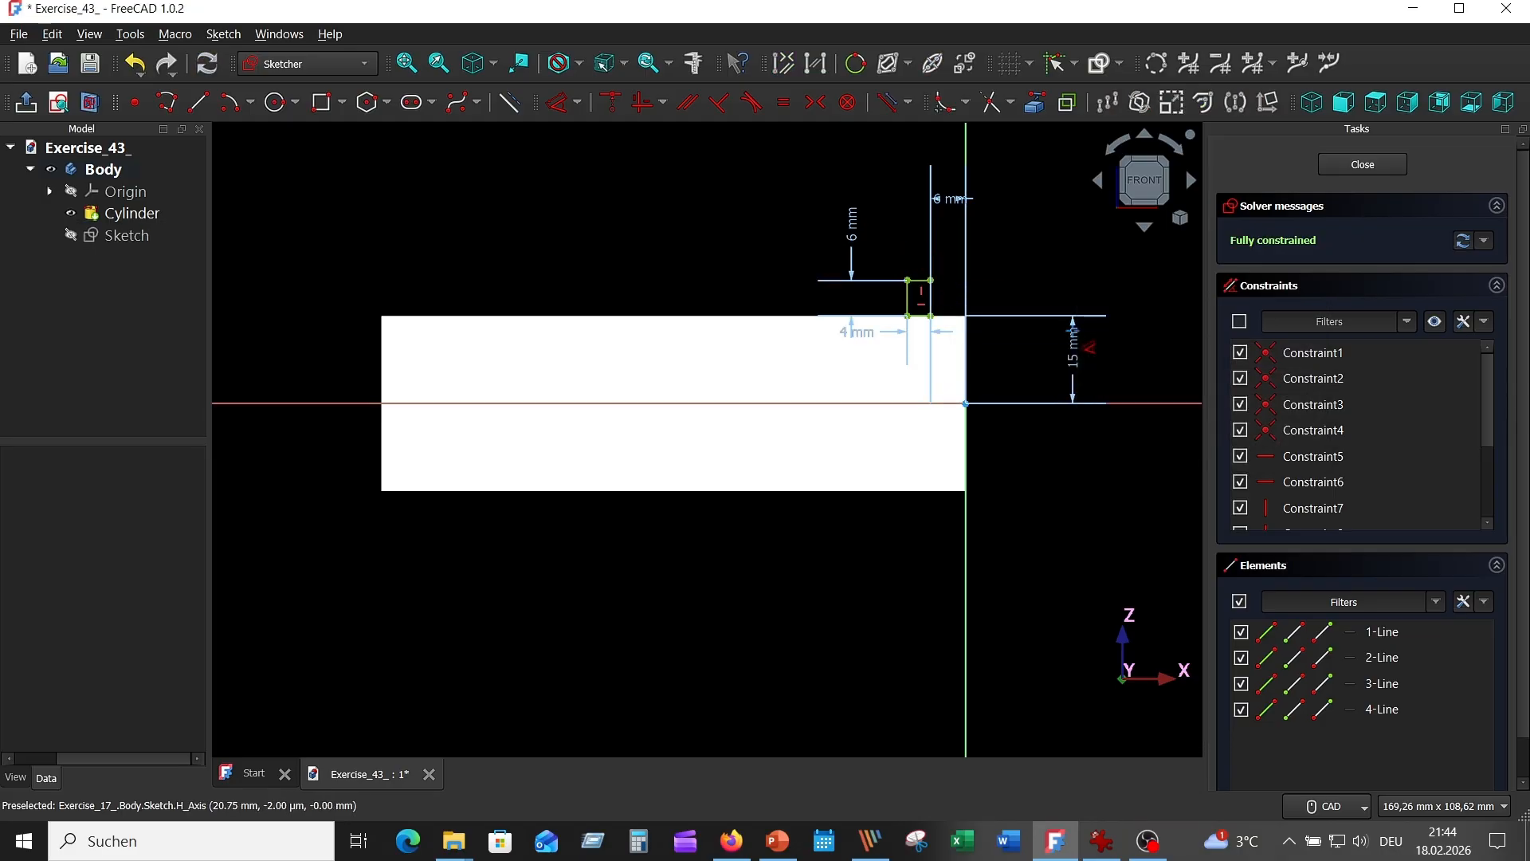
right_click(1036, 257)
Move the 6 mm offset and 4 mm width labels clear of the rectangle, and close the sketch
drag(949, 199, 1013, 254)
drag(857, 332, 845, 301)
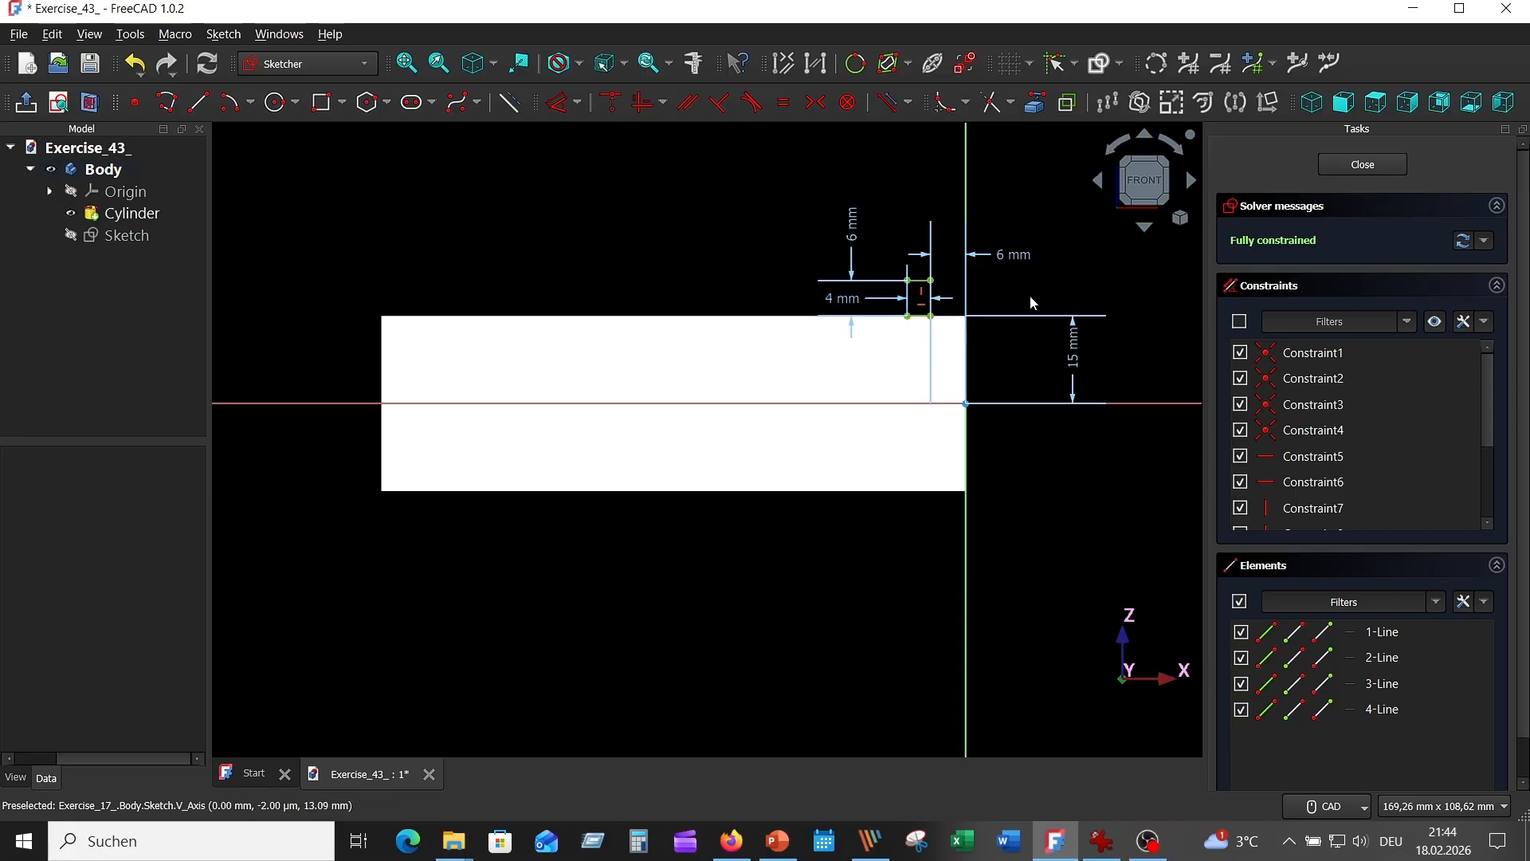
click(1364, 162)
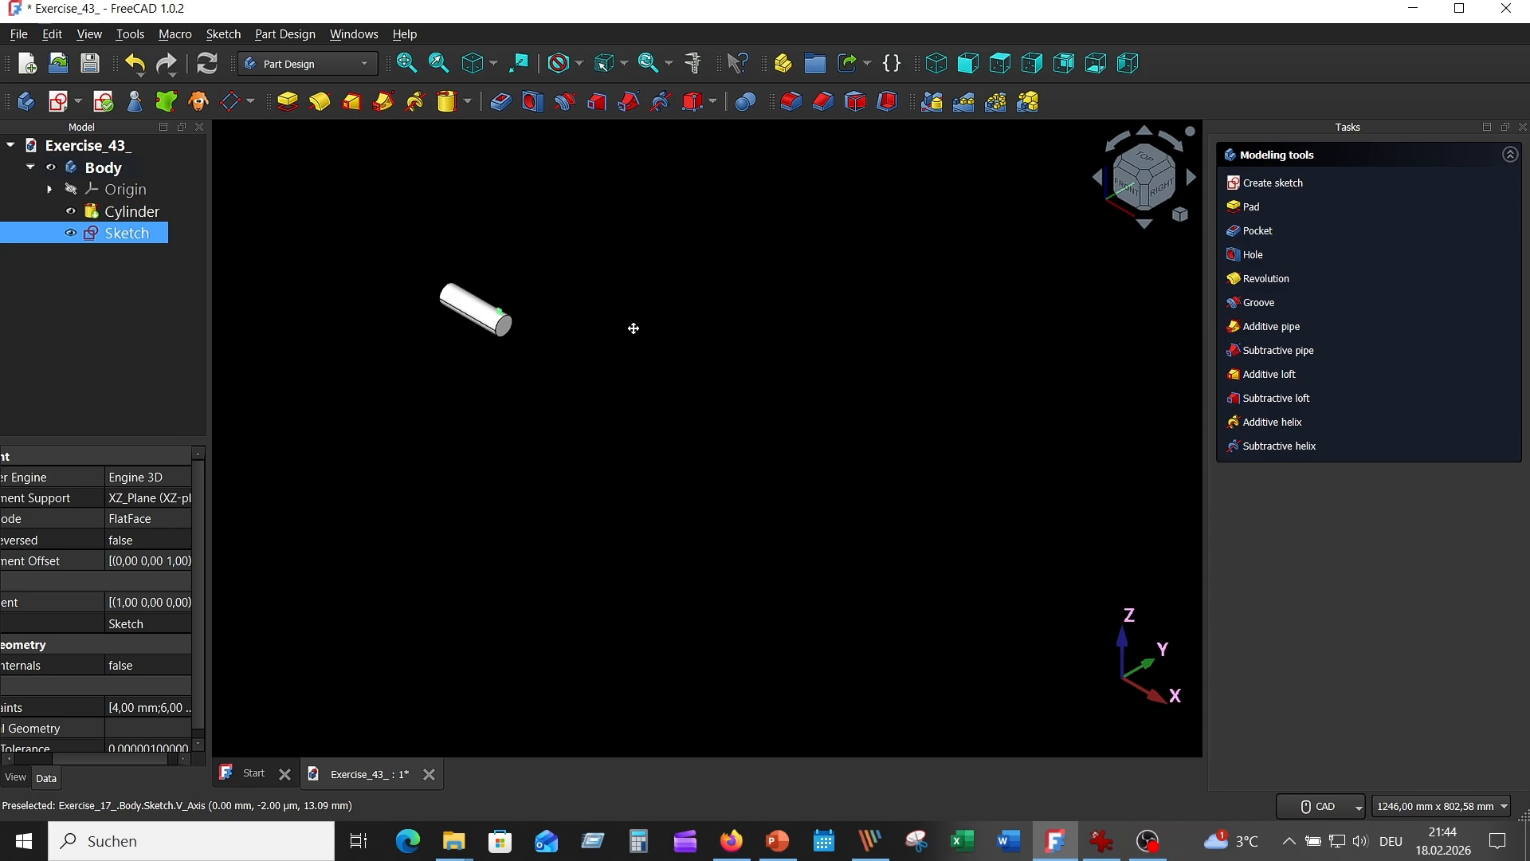
Start an additive helix from the thread profile sketch and set its axis to the base X axis
middle_drag(565, 303, 937, 383)
scroll(803, 392, up, 5)
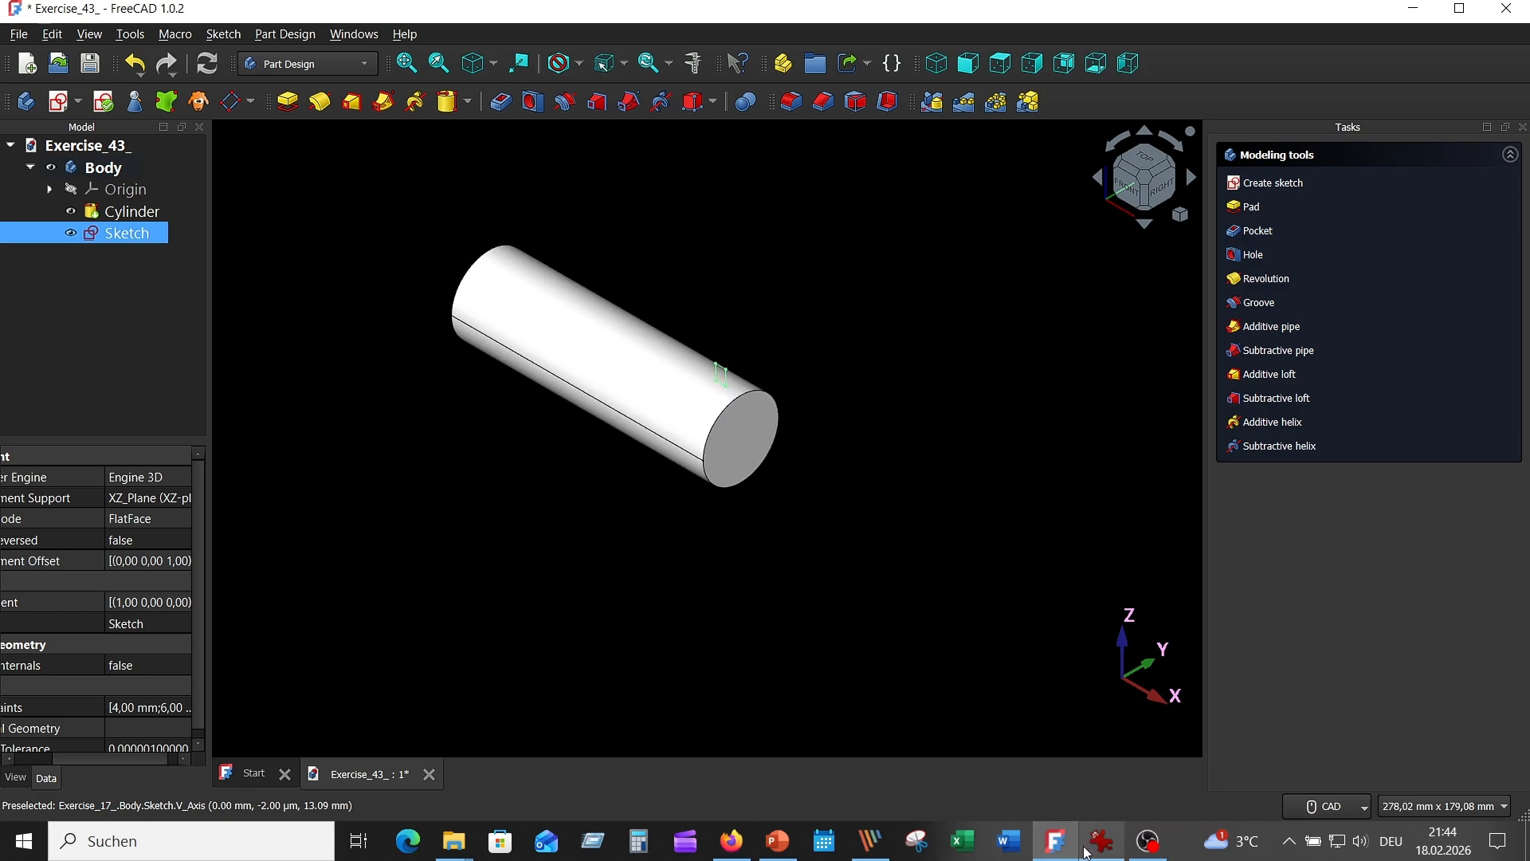
click(1110, 843)
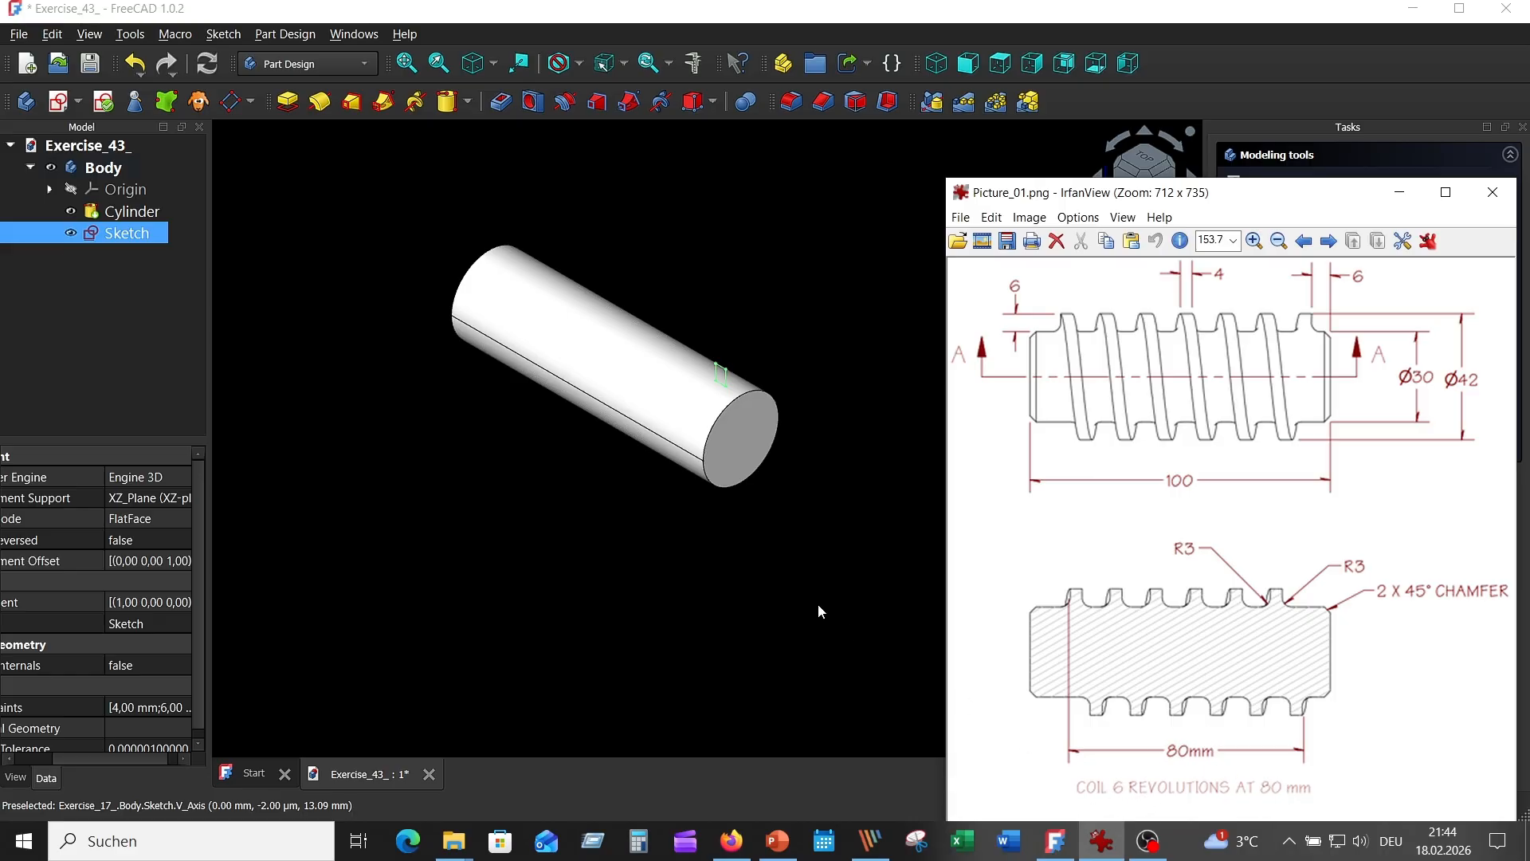
click(799, 528)
click(121, 212)
click(125, 234)
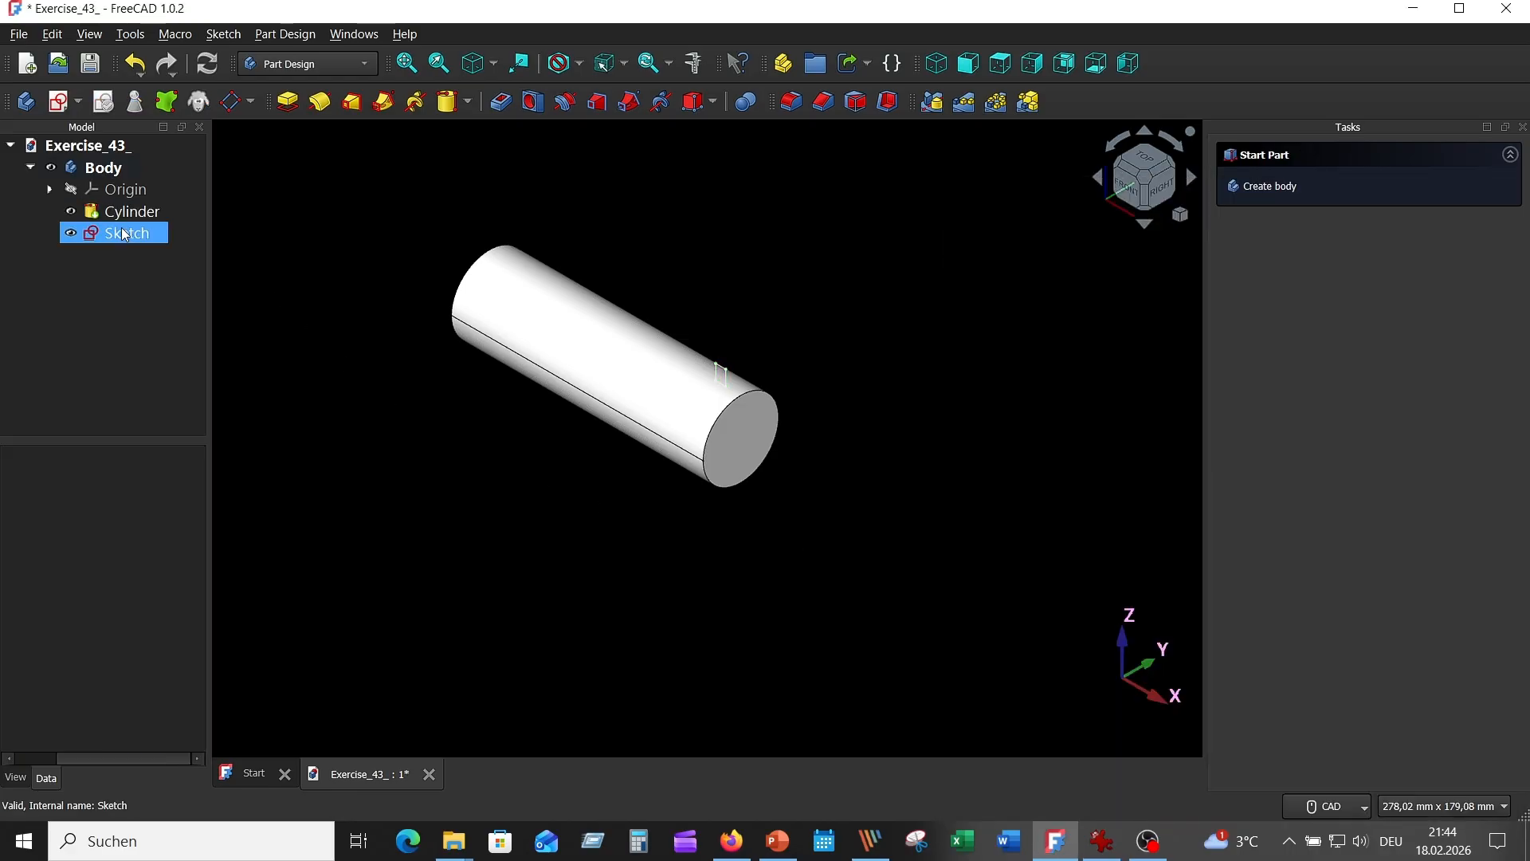
click(416, 101)
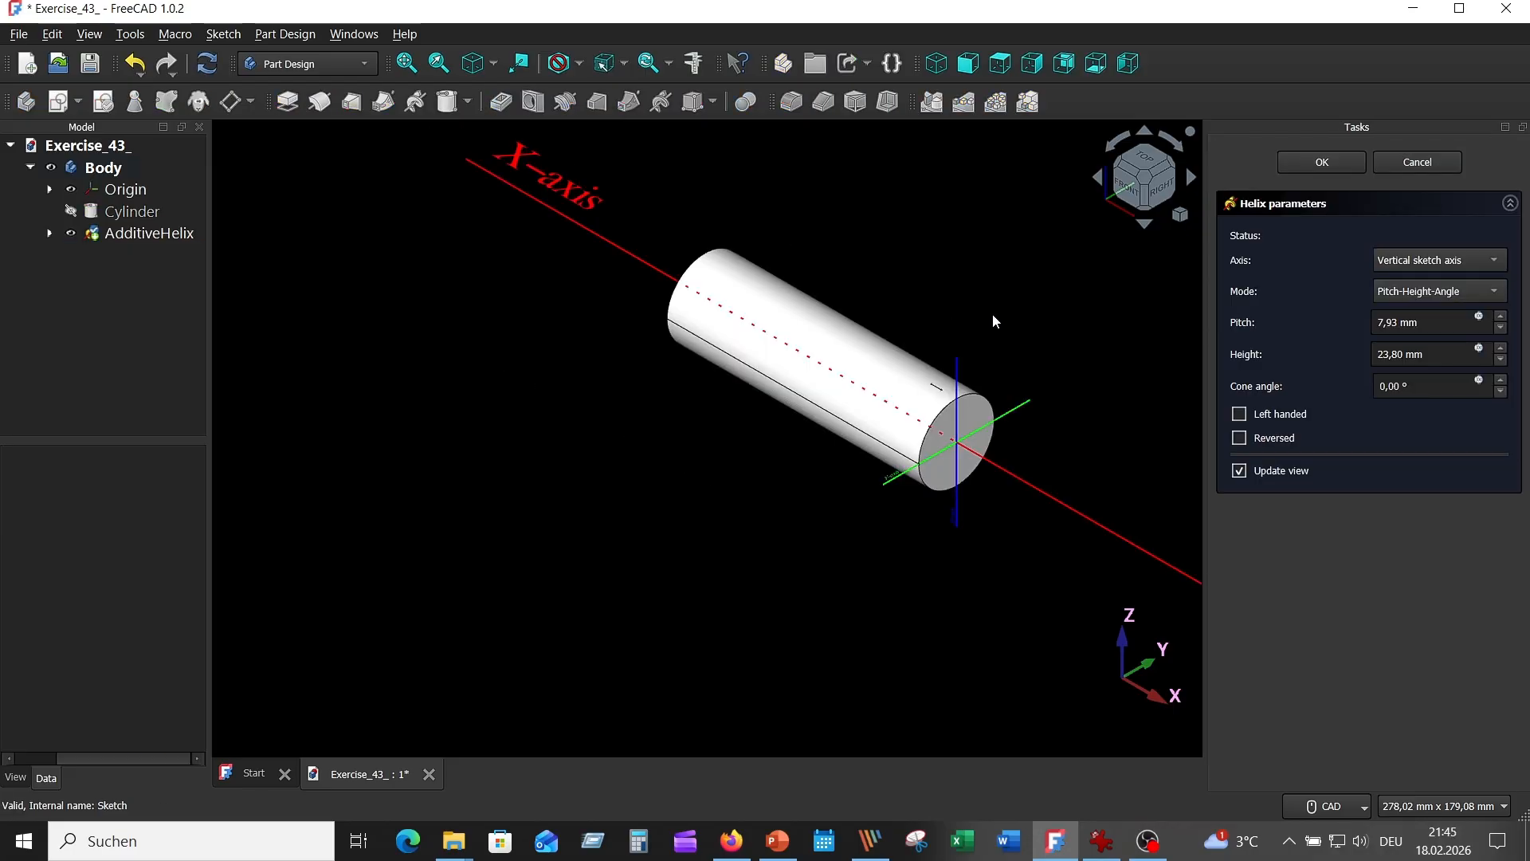
middle_drag(1000, 313, 877, 304)
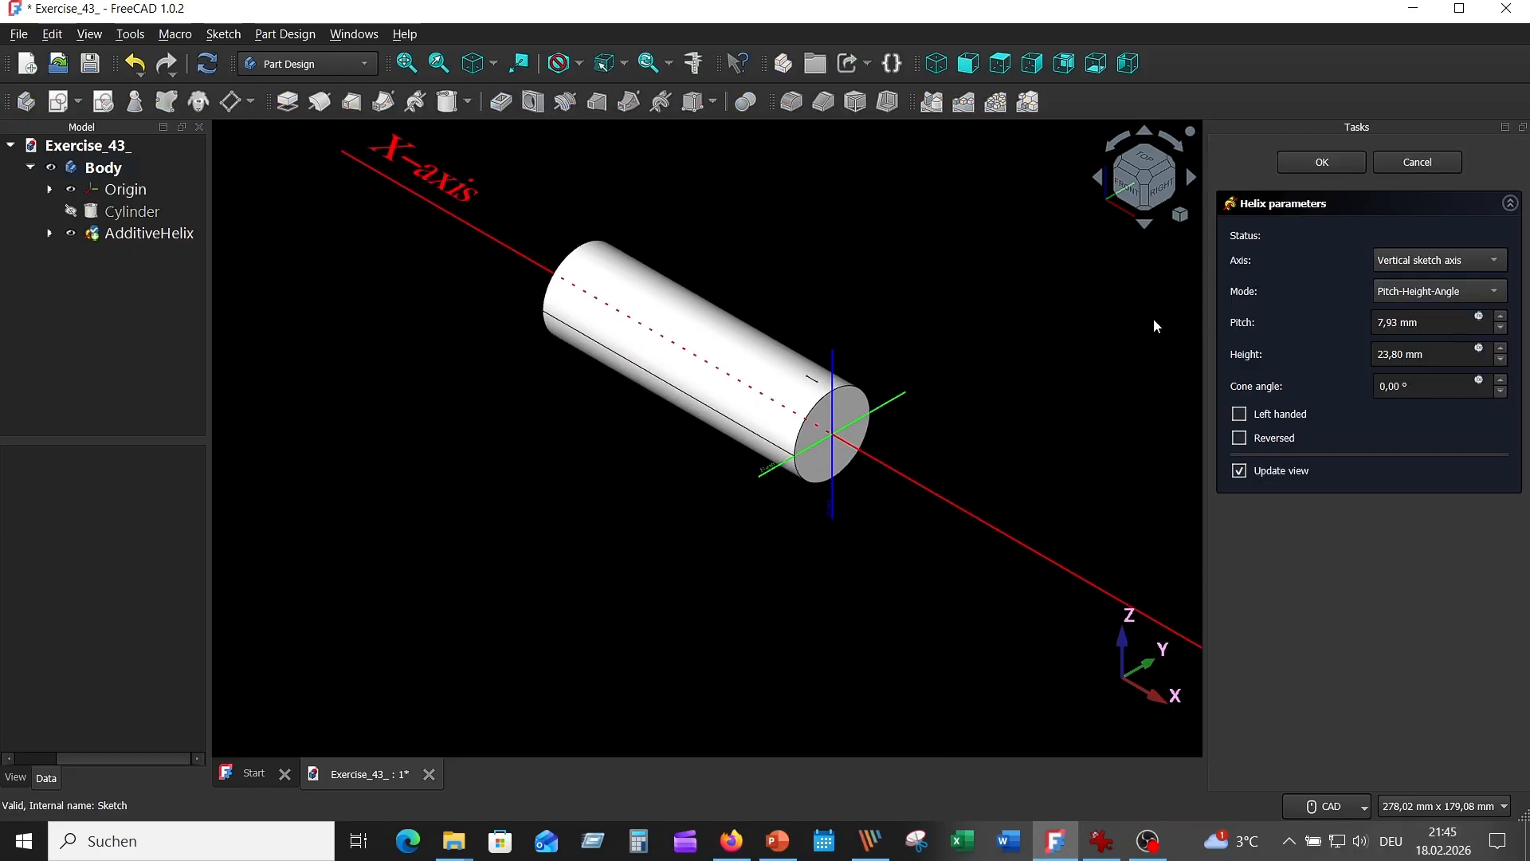
click(1492, 261)
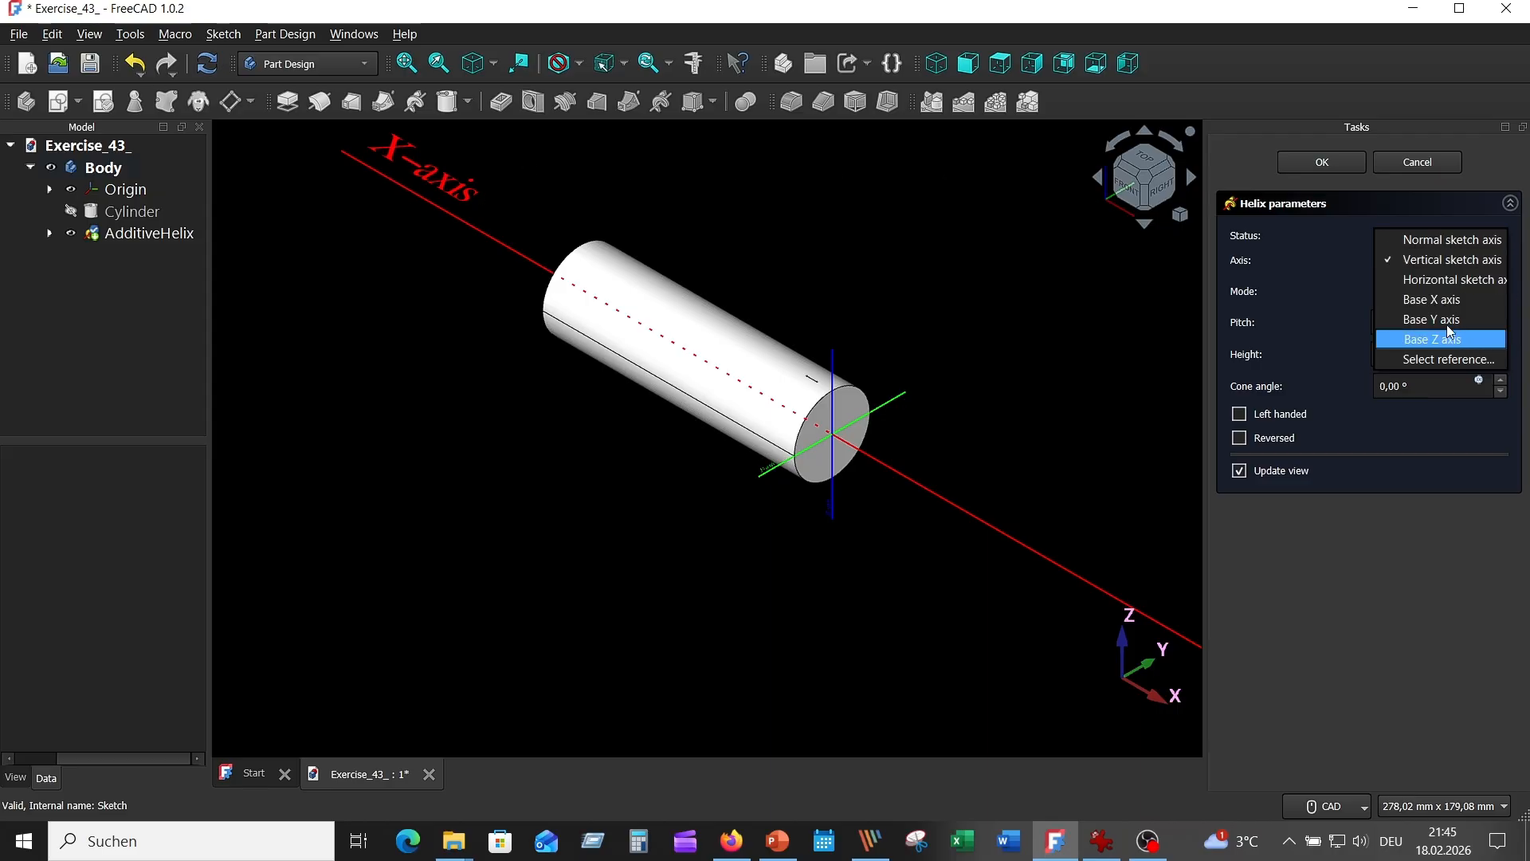
click(1438, 301)
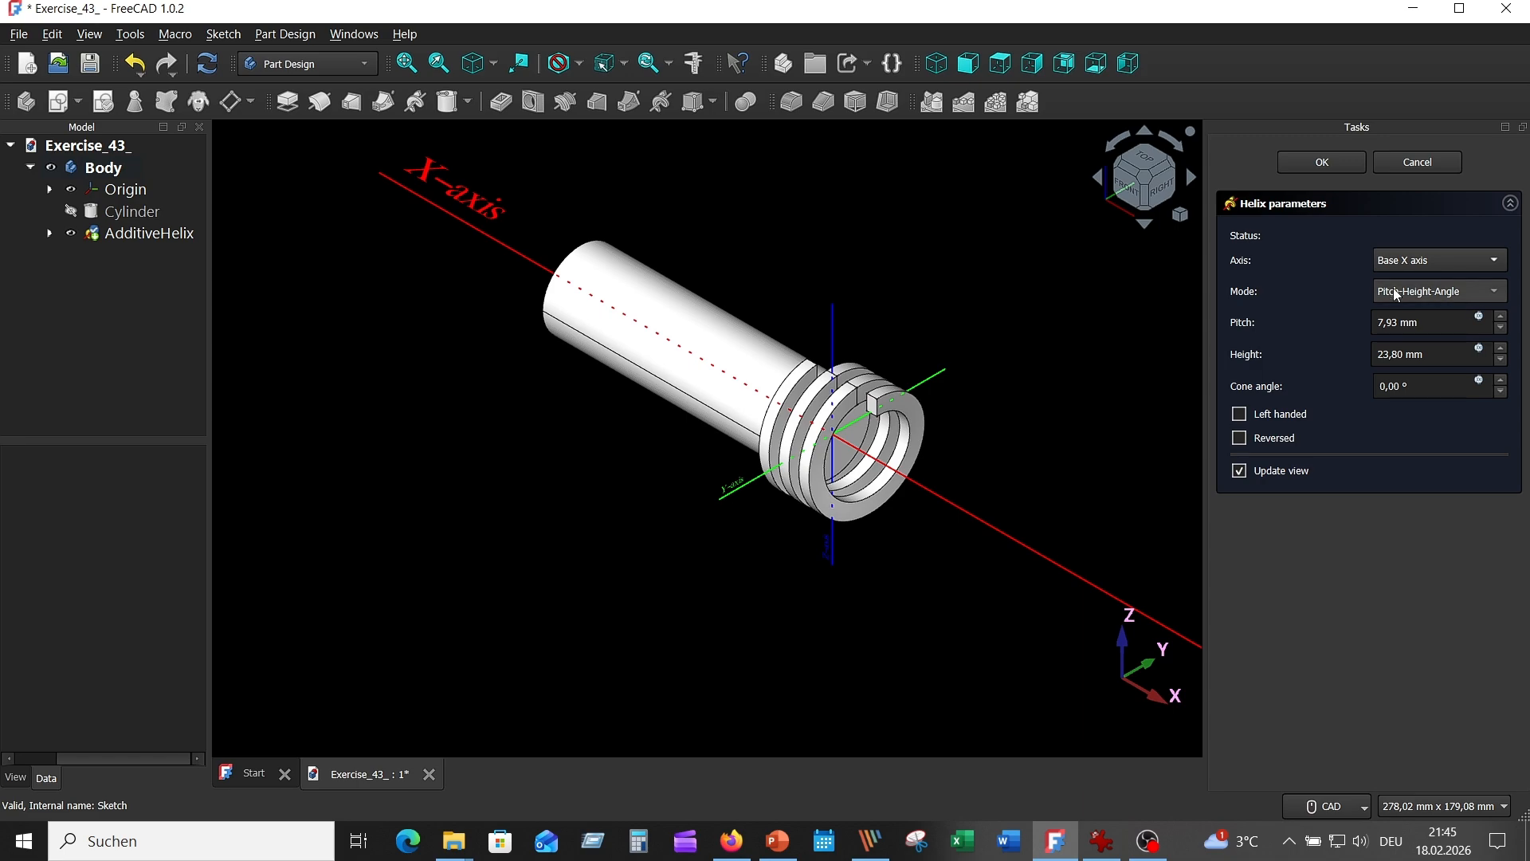
Define the helix in Height-Turns-Angle mode with 80 mm height and 6 turns, and reverse it so it winds along the cylinder
click(1498, 291)
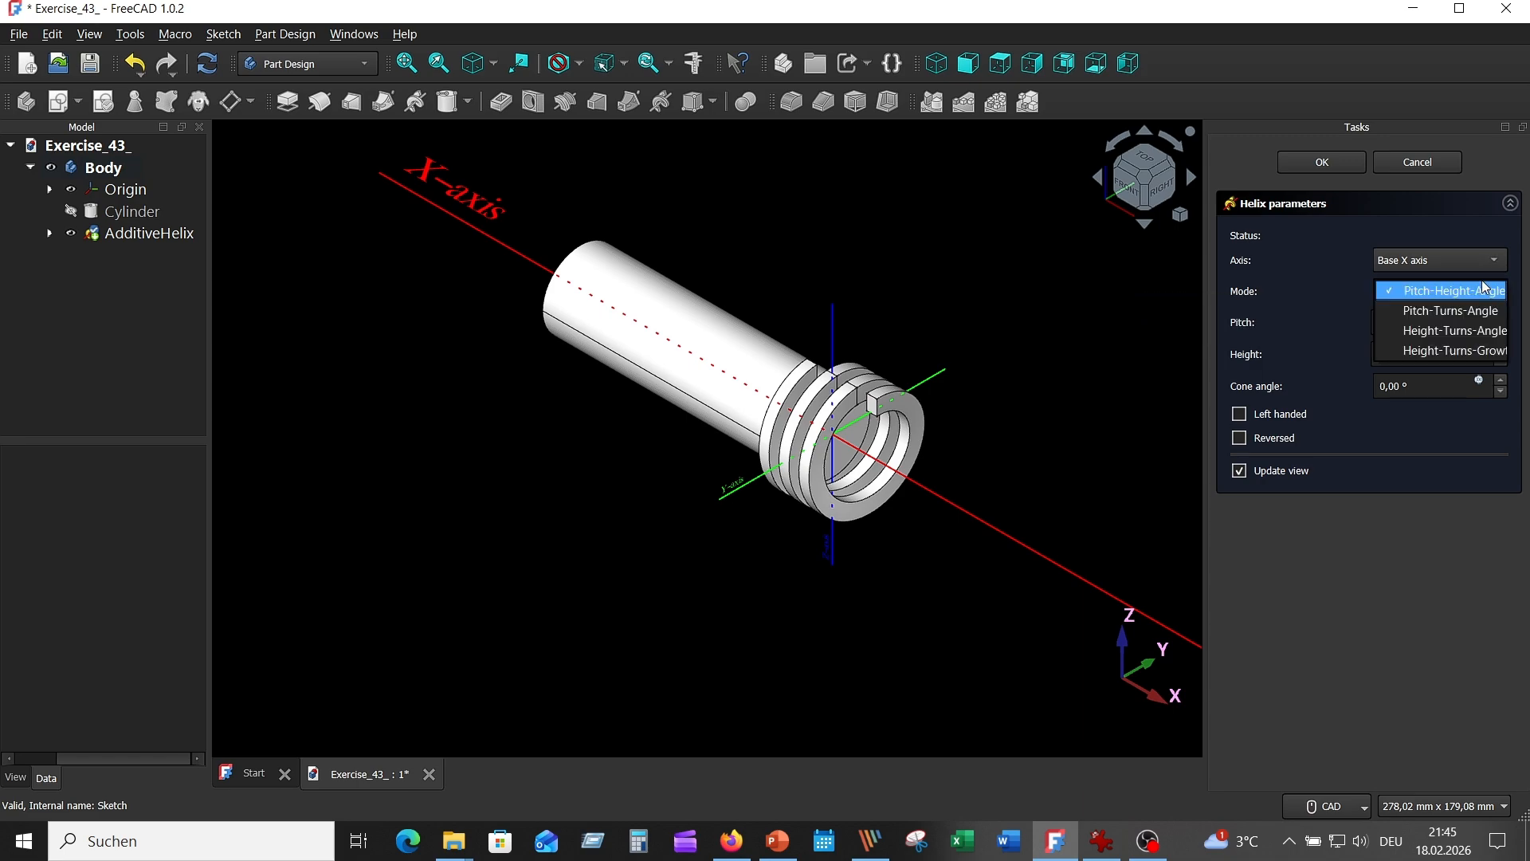
click(1456, 332)
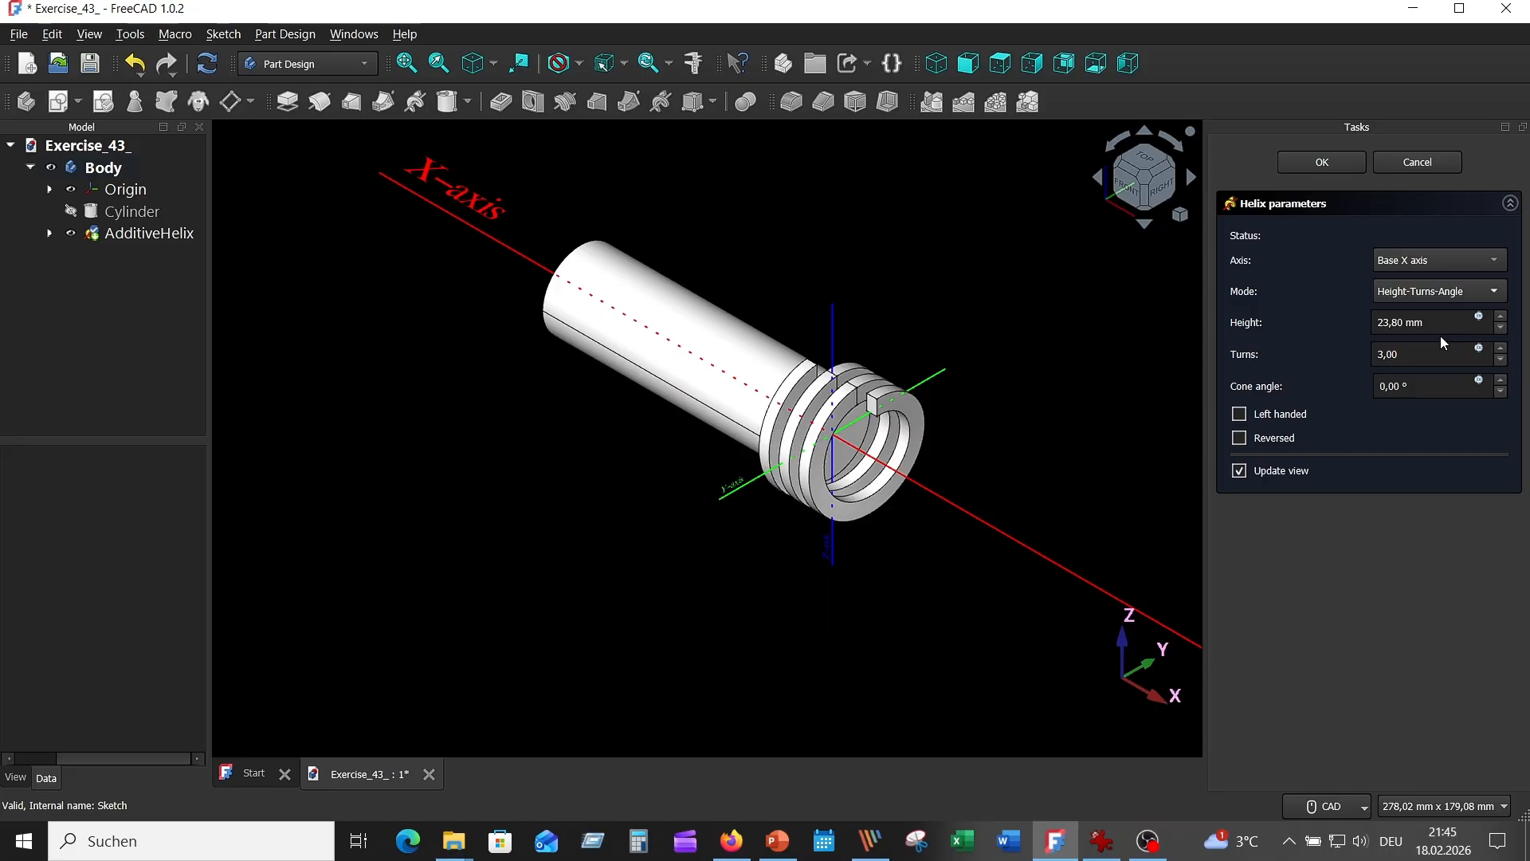
drag(1435, 323, 1347, 316)
text(80)
drag(1412, 354, 1368, 354)
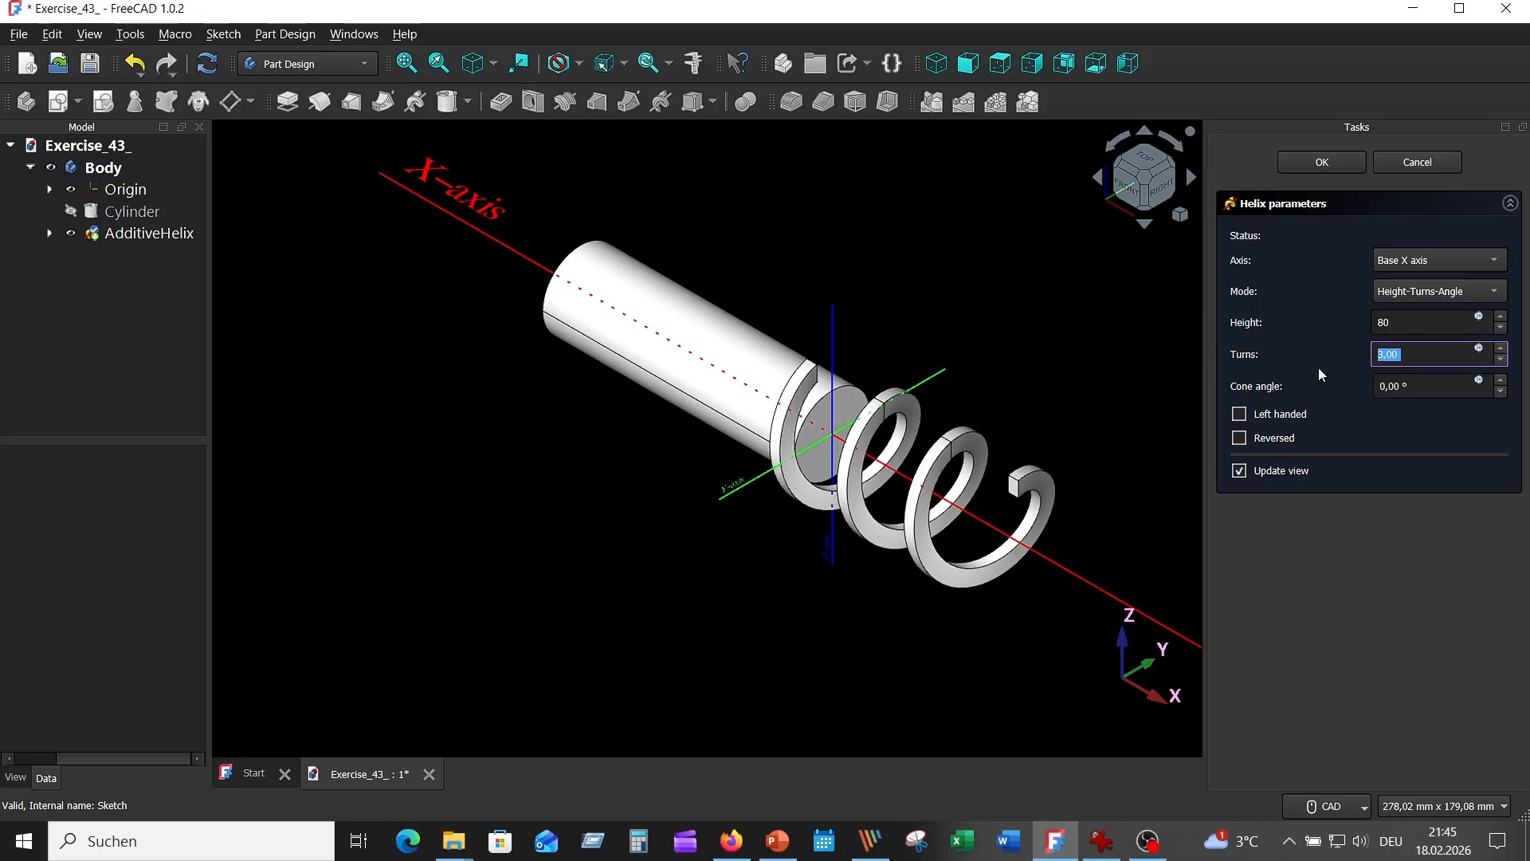
text(6)
click(1316, 309)
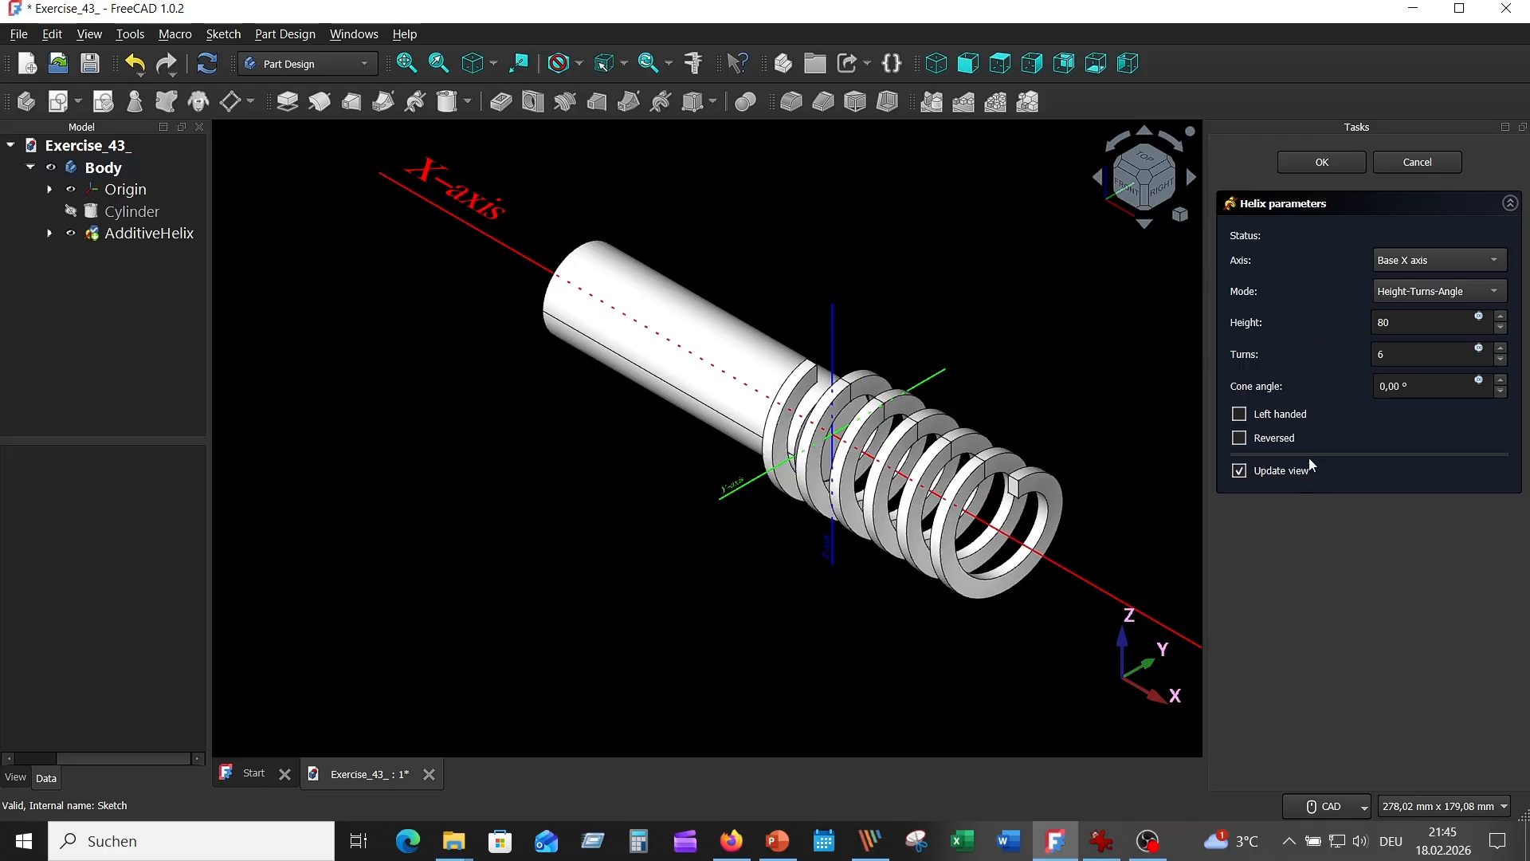
click(1240, 438)
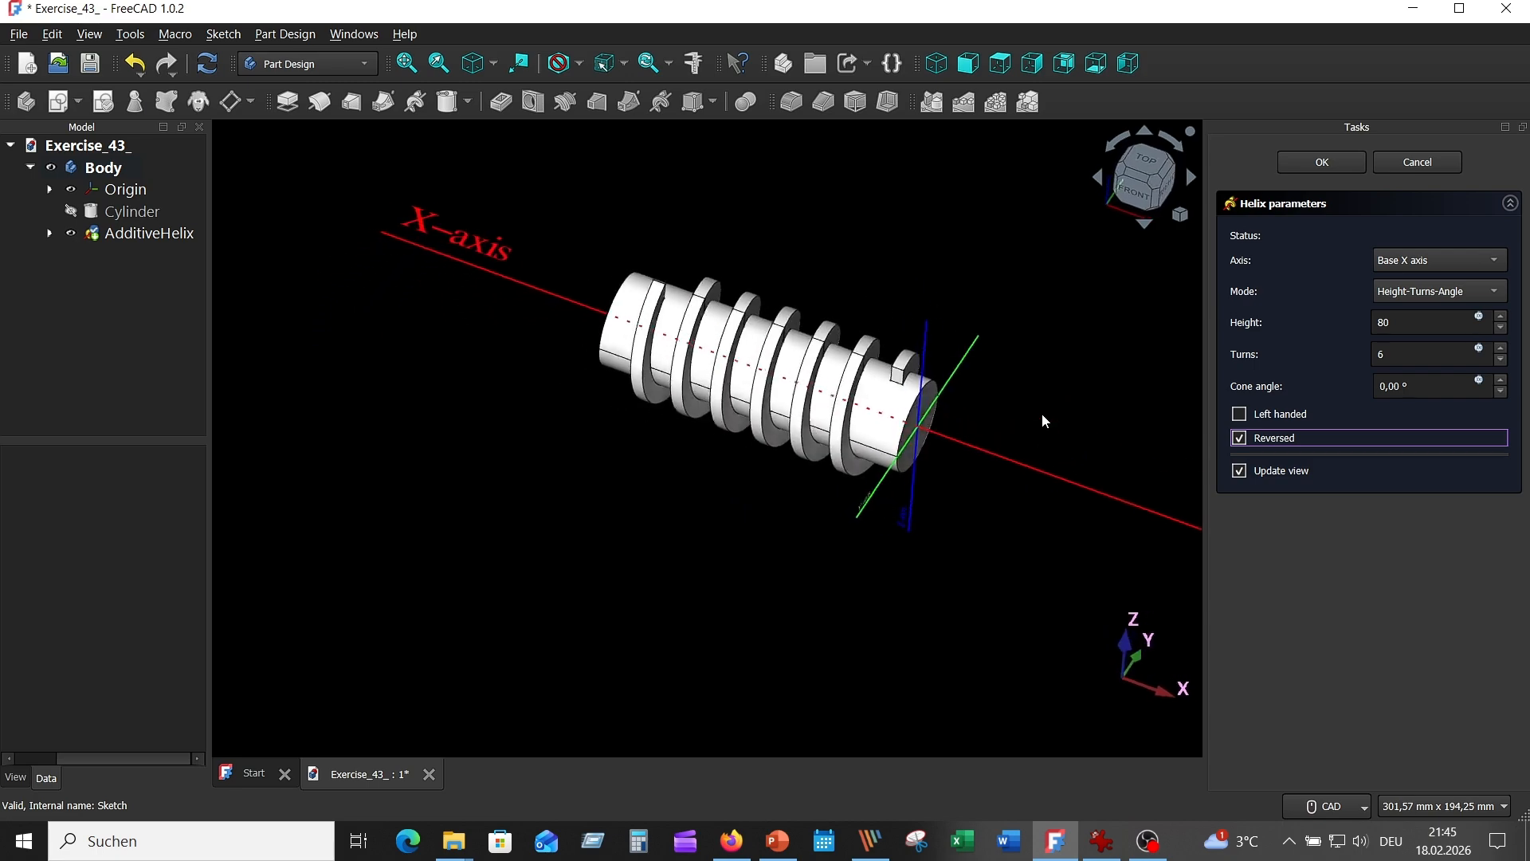
click(1321, 163)
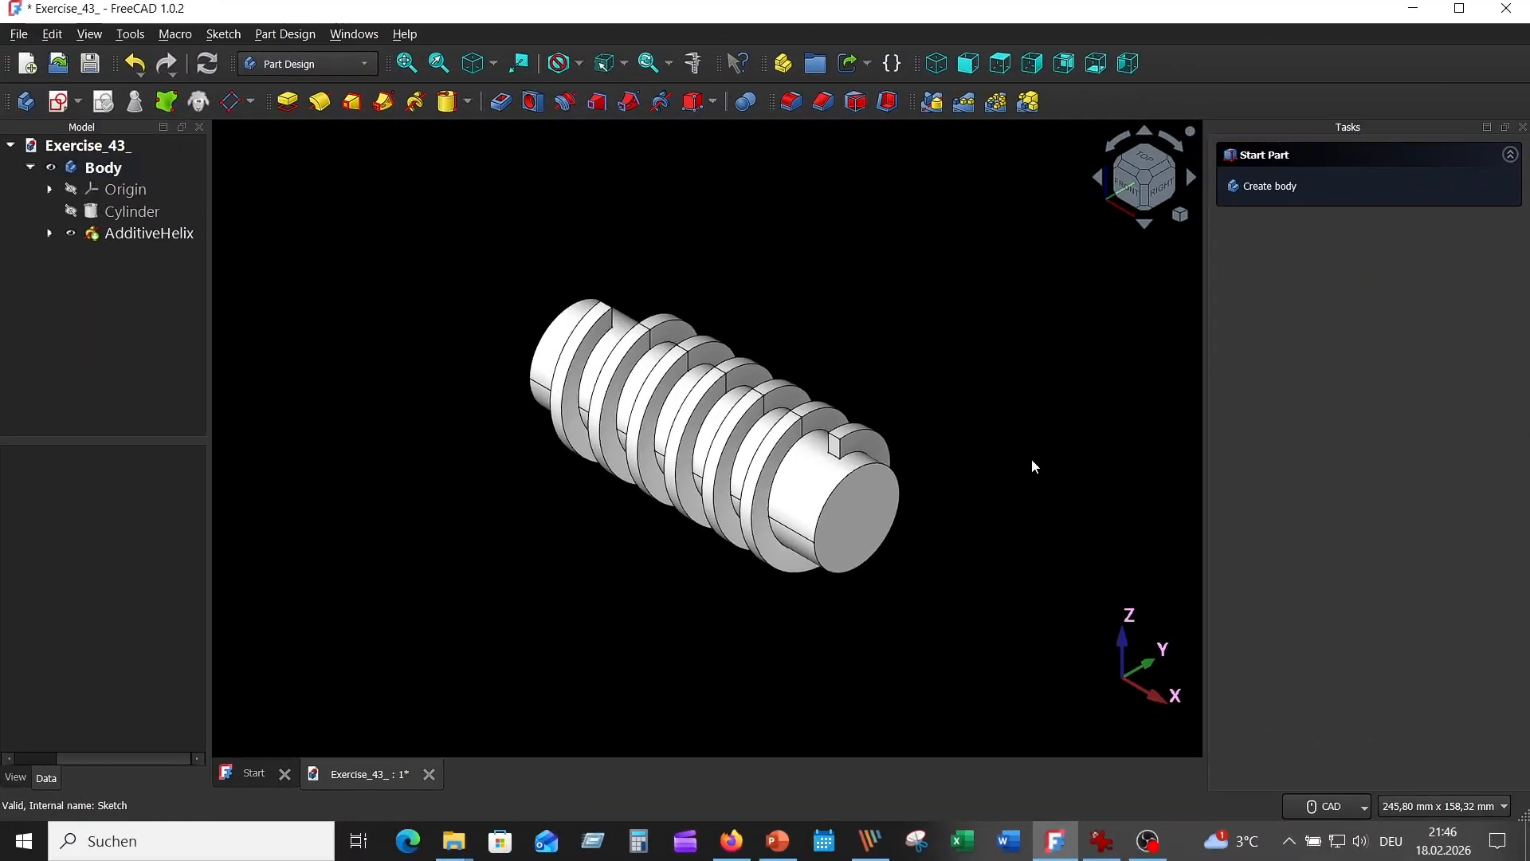
Fillet the two helical edges where the thread flanks meet the shaft with a 3 mm radius
click(1102, 841)
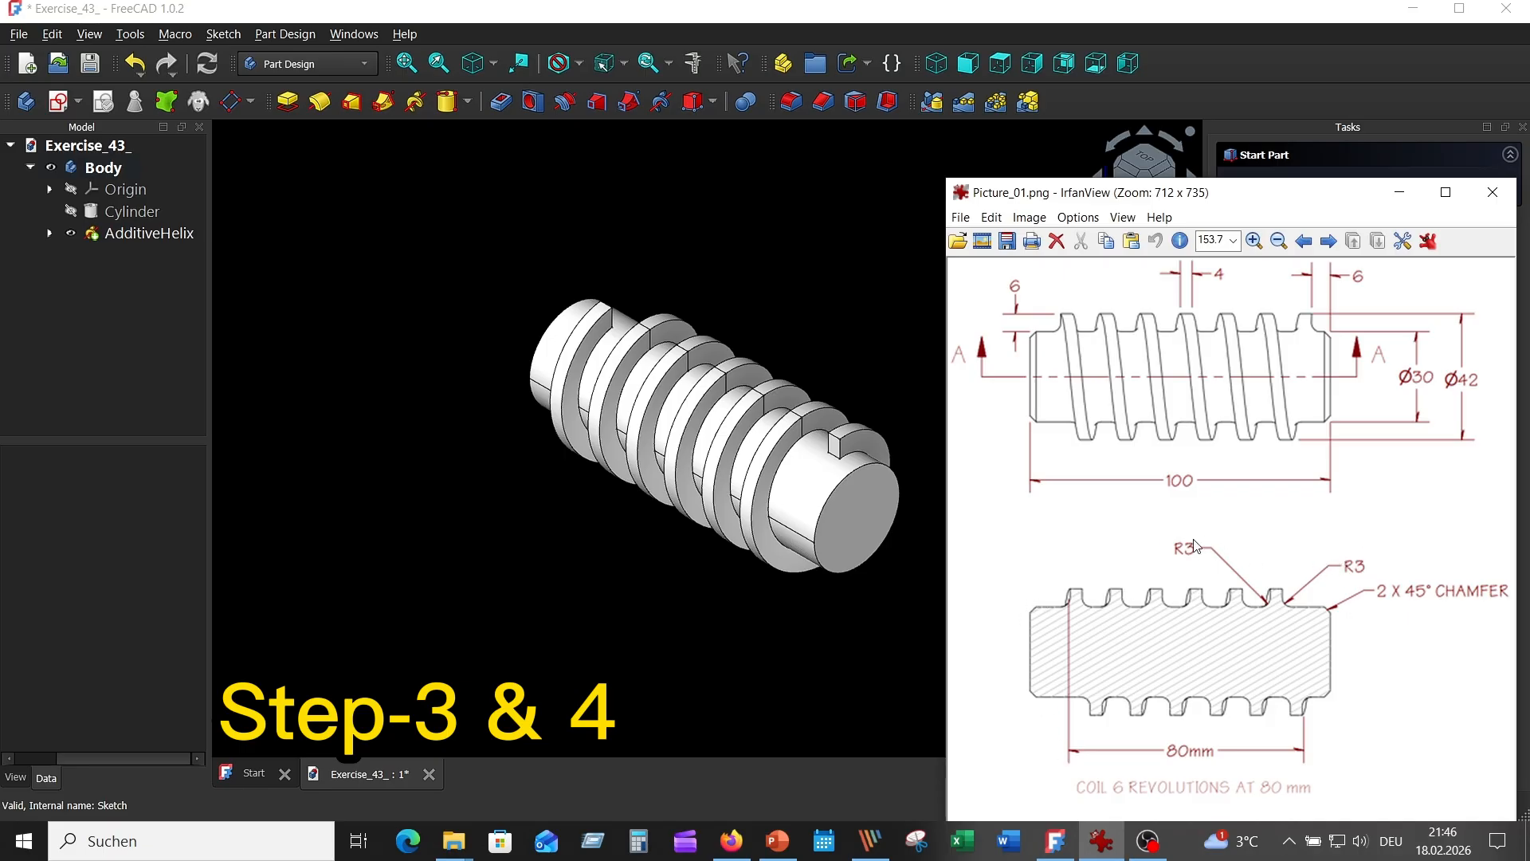
click(859, 315)
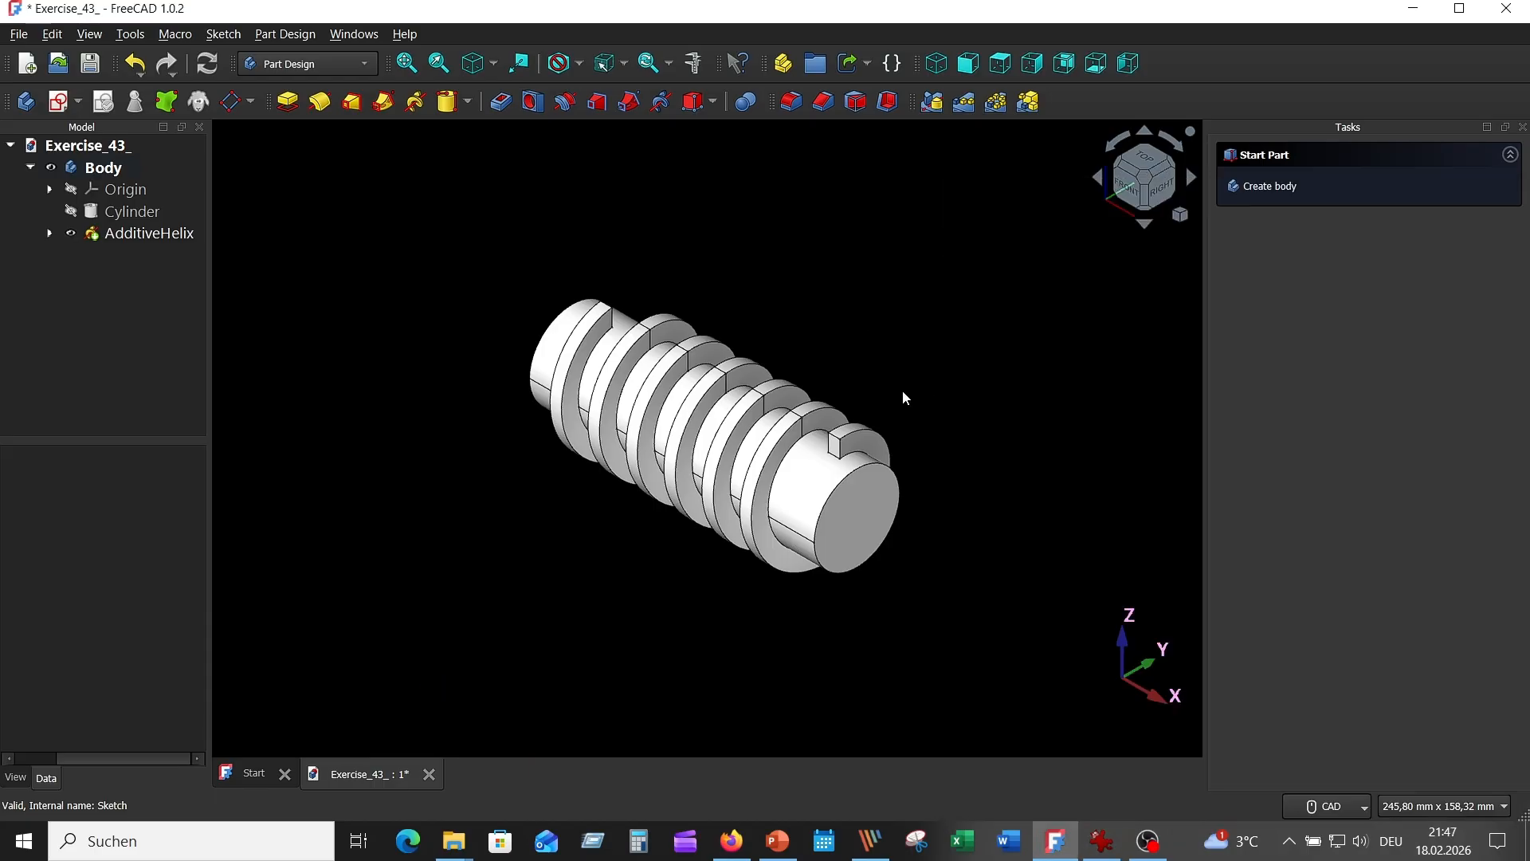
scroll(916, 352, up, 3)
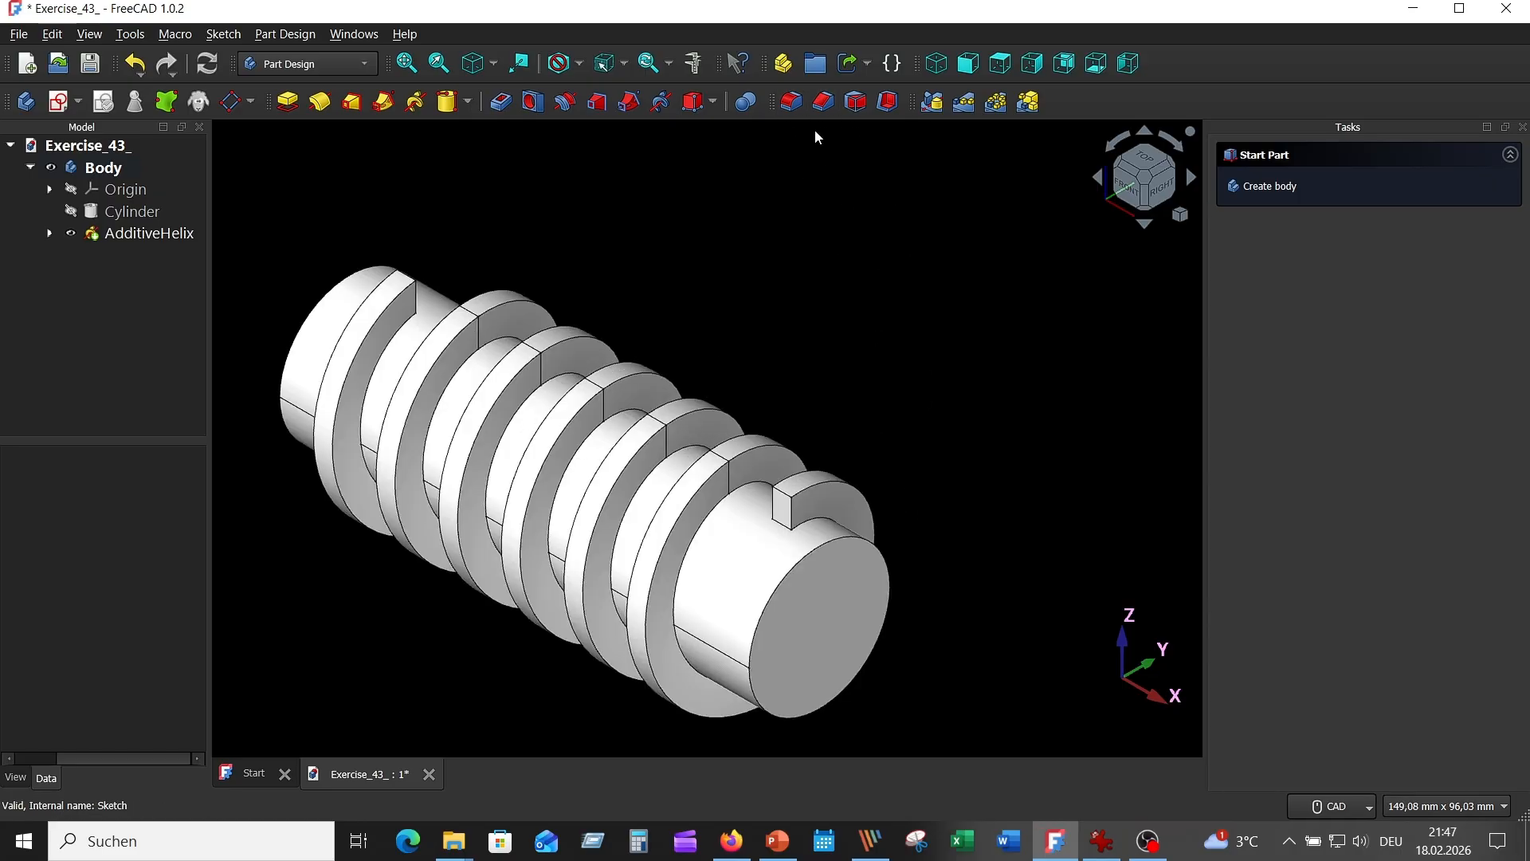
click(792, 102)
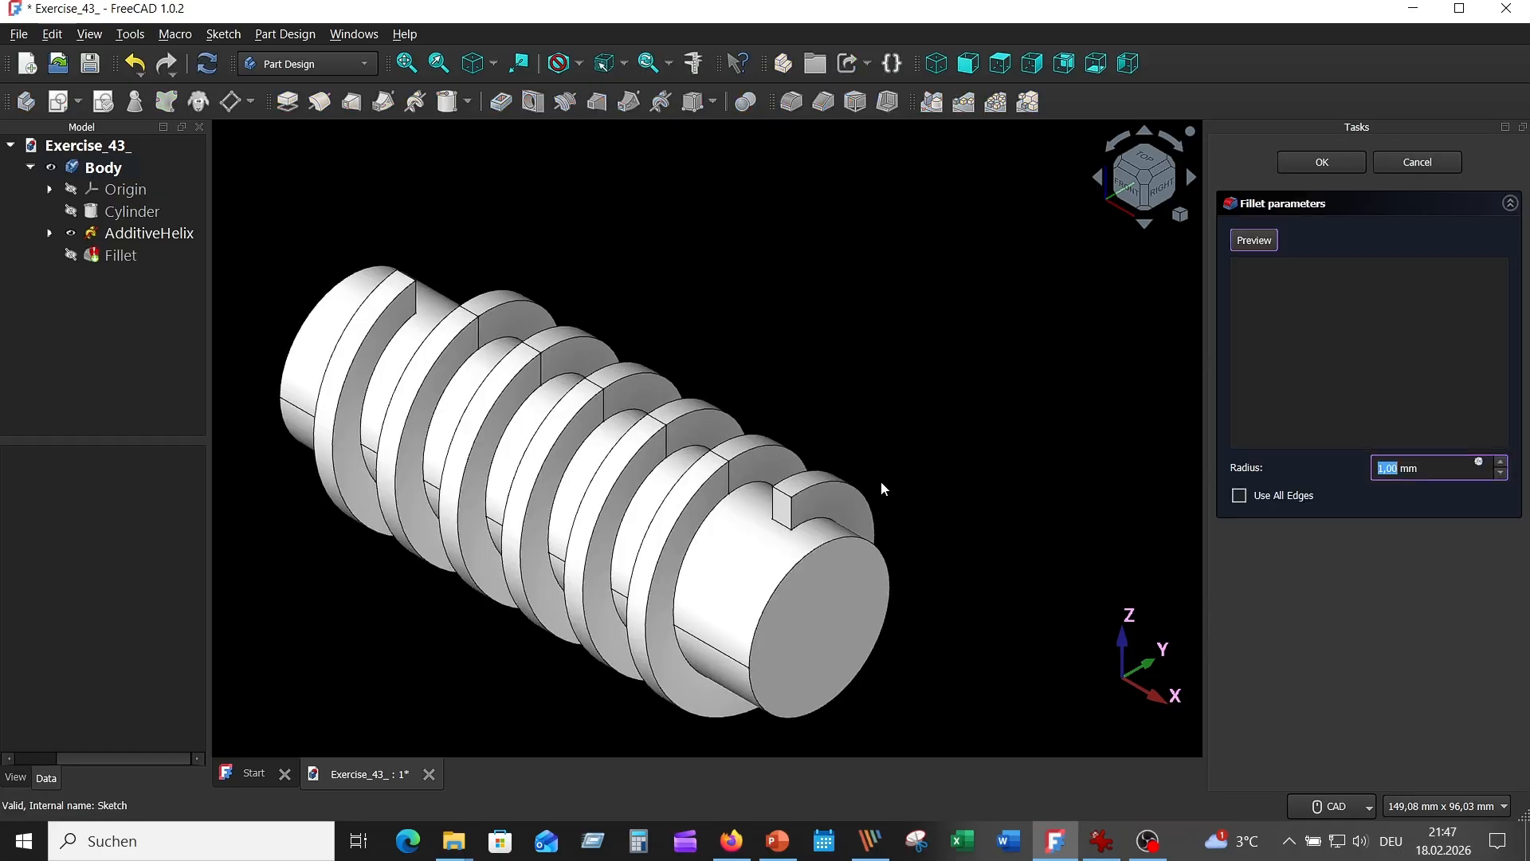
click(824, 522)
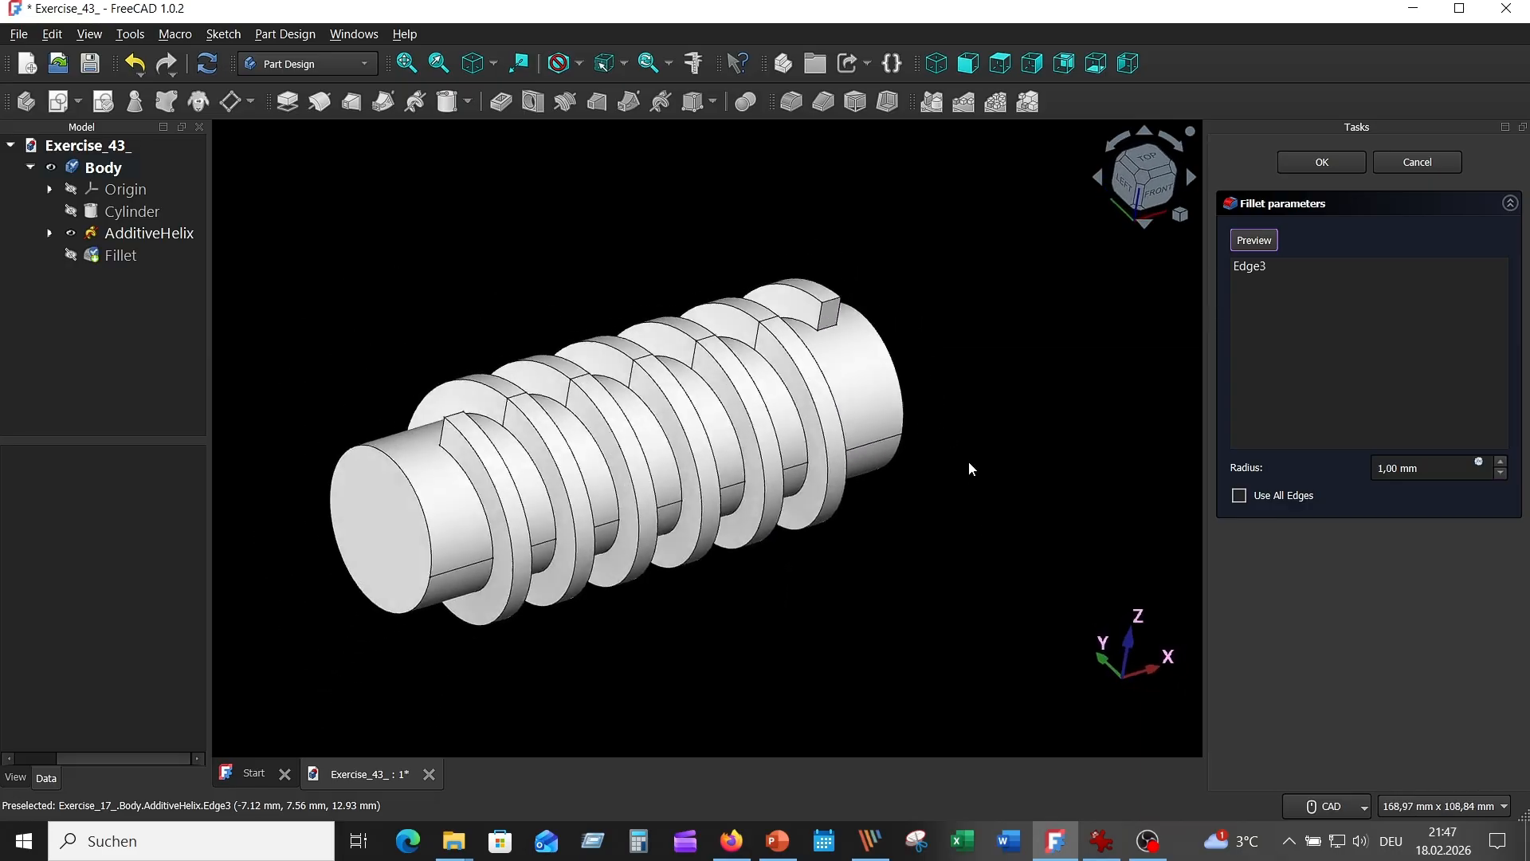
click(803, 344)
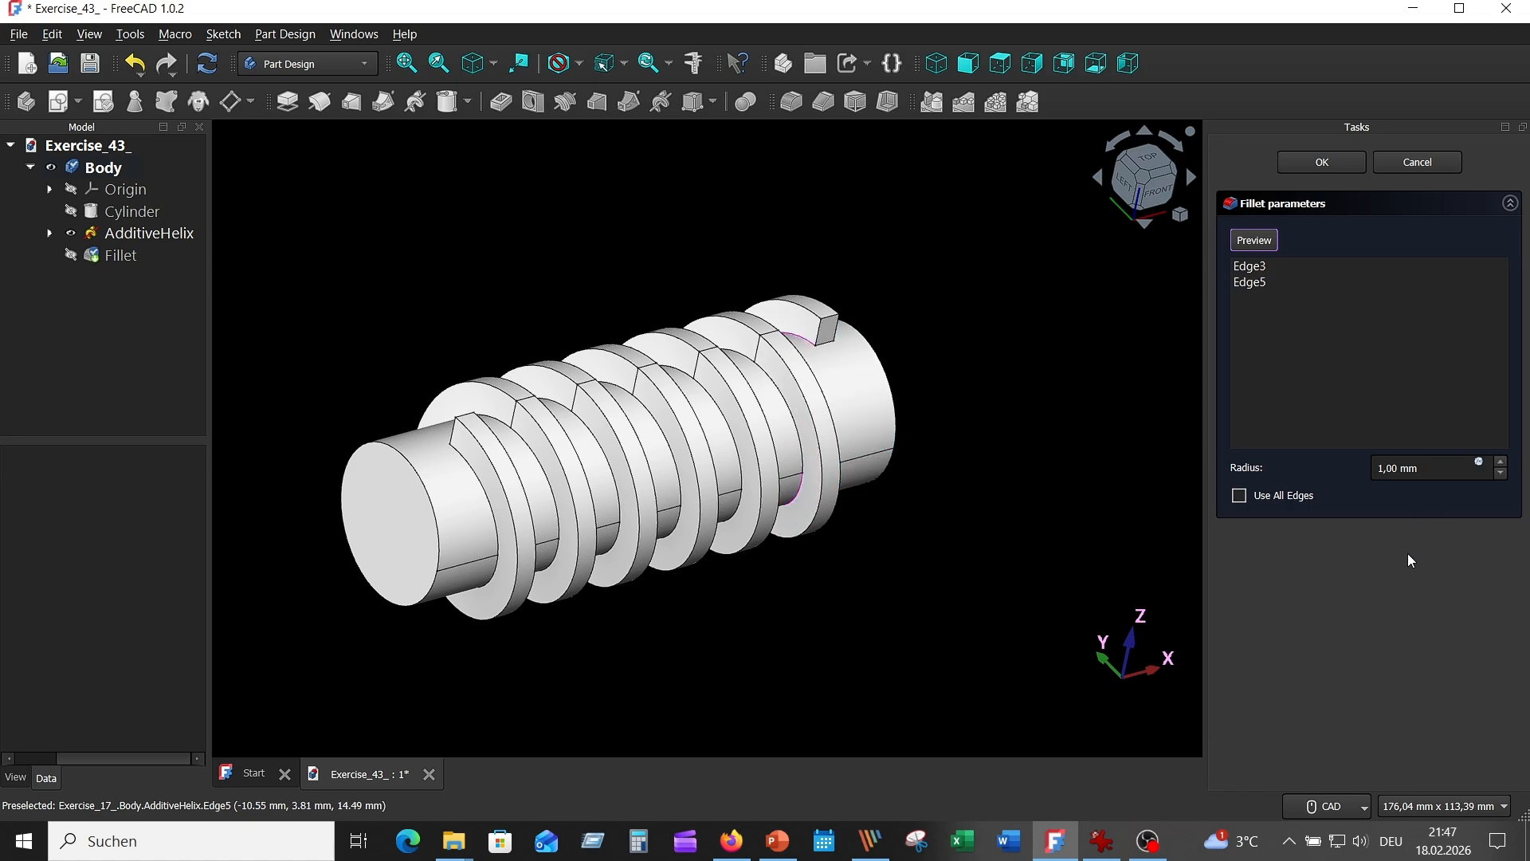
key(1)
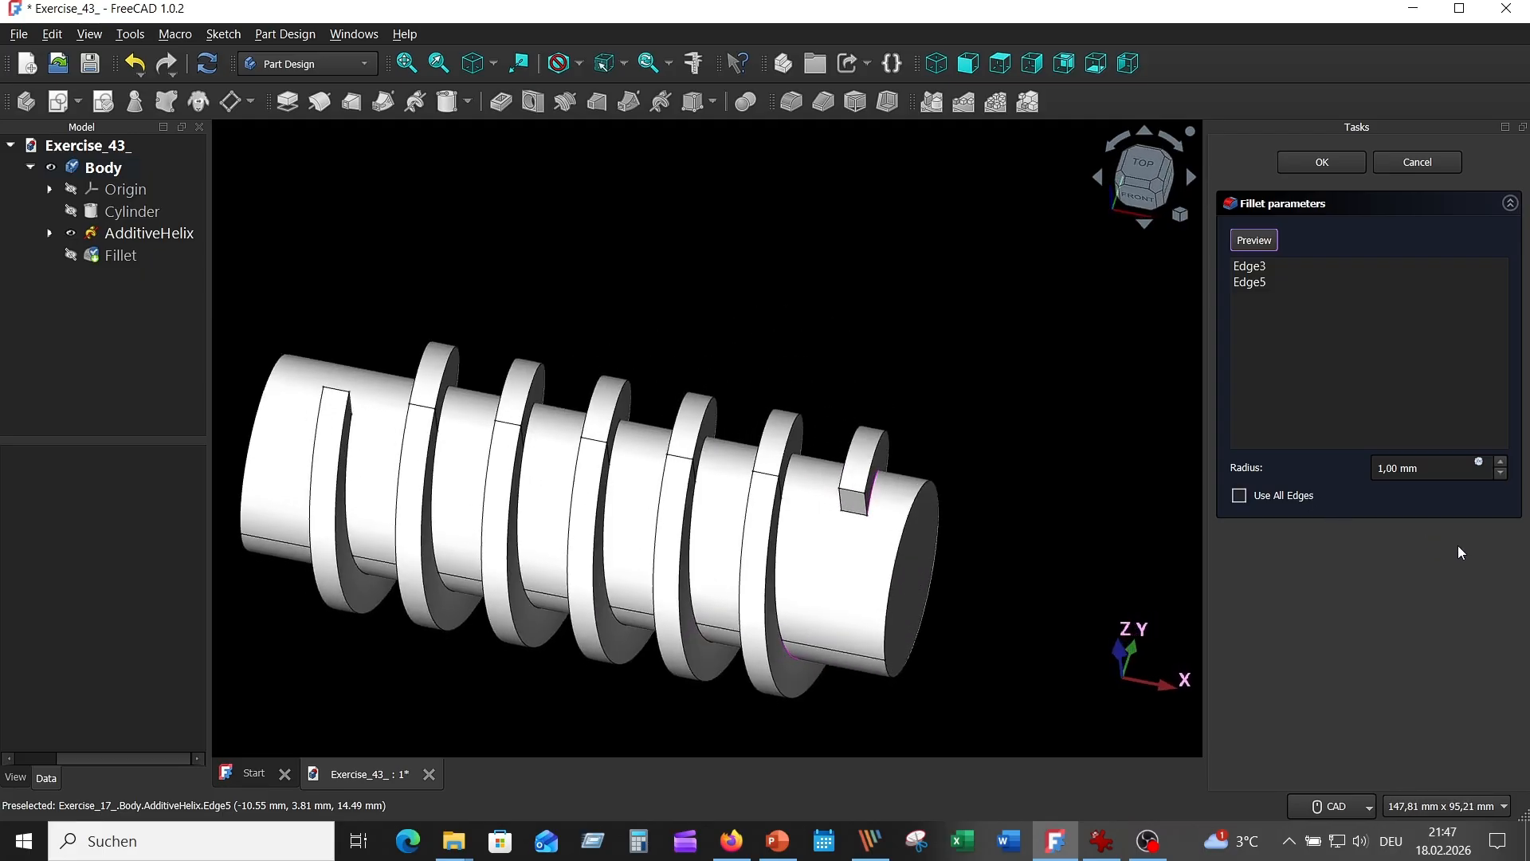
click(1501, 462)
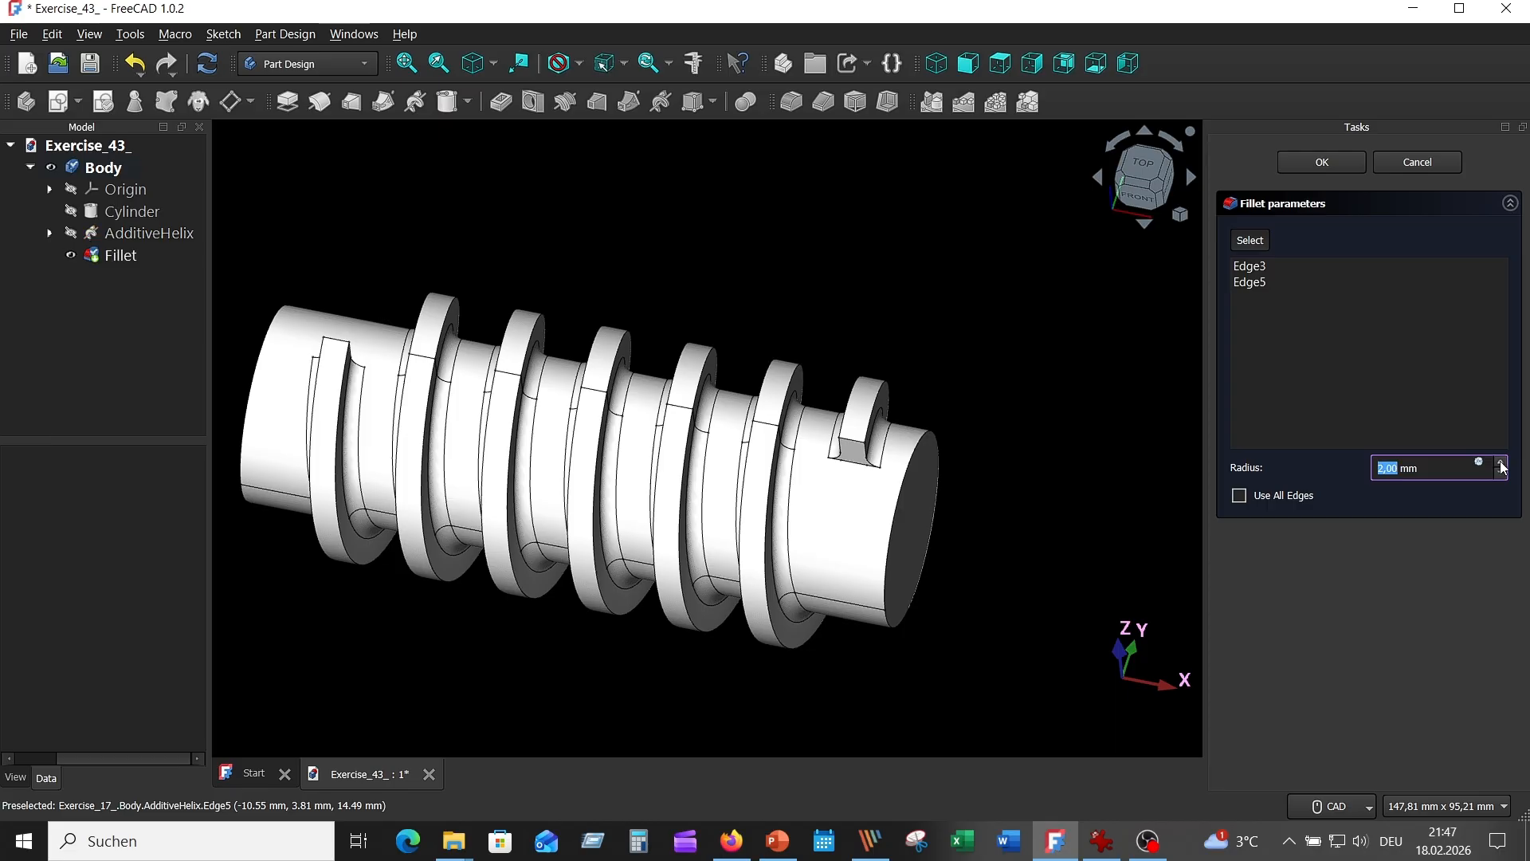
click(1501, 462)
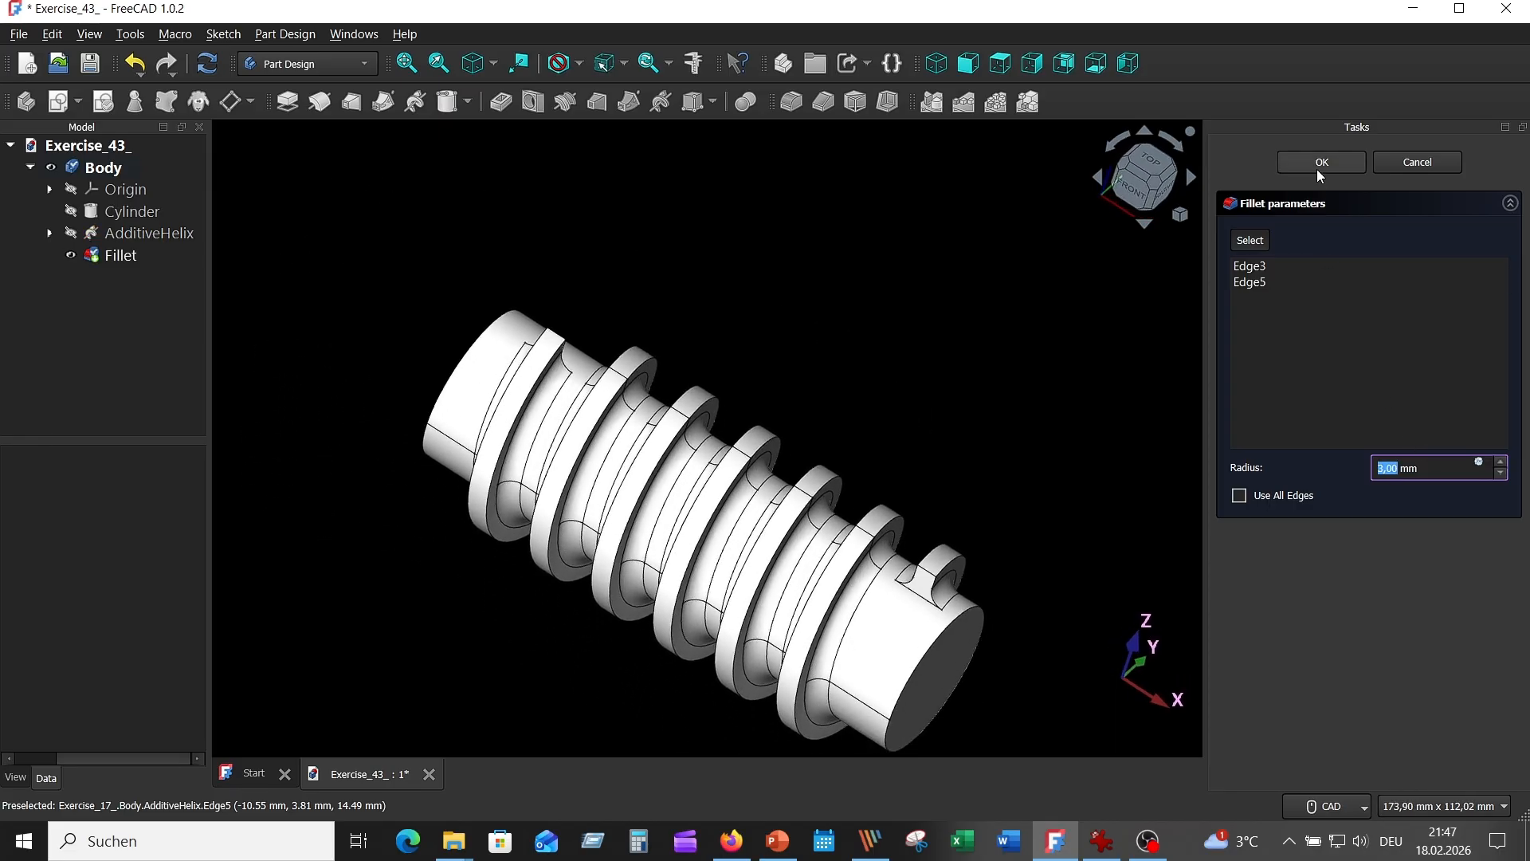
click(1320, 164)
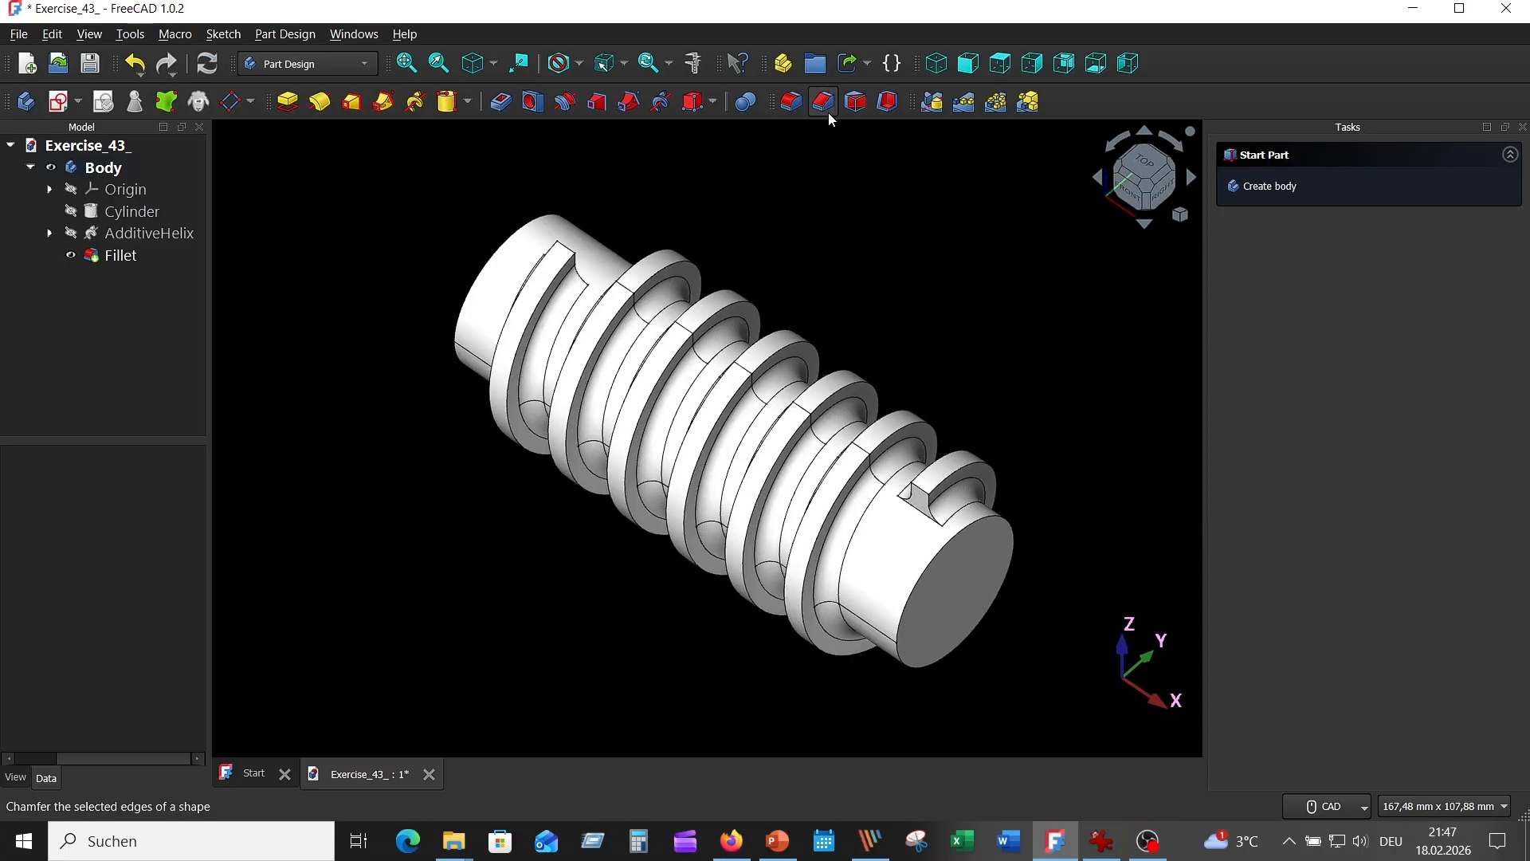
Chamfer the circular edges at both shaft ends by distance and angle, 2 mm at 45°
click(824, 102)
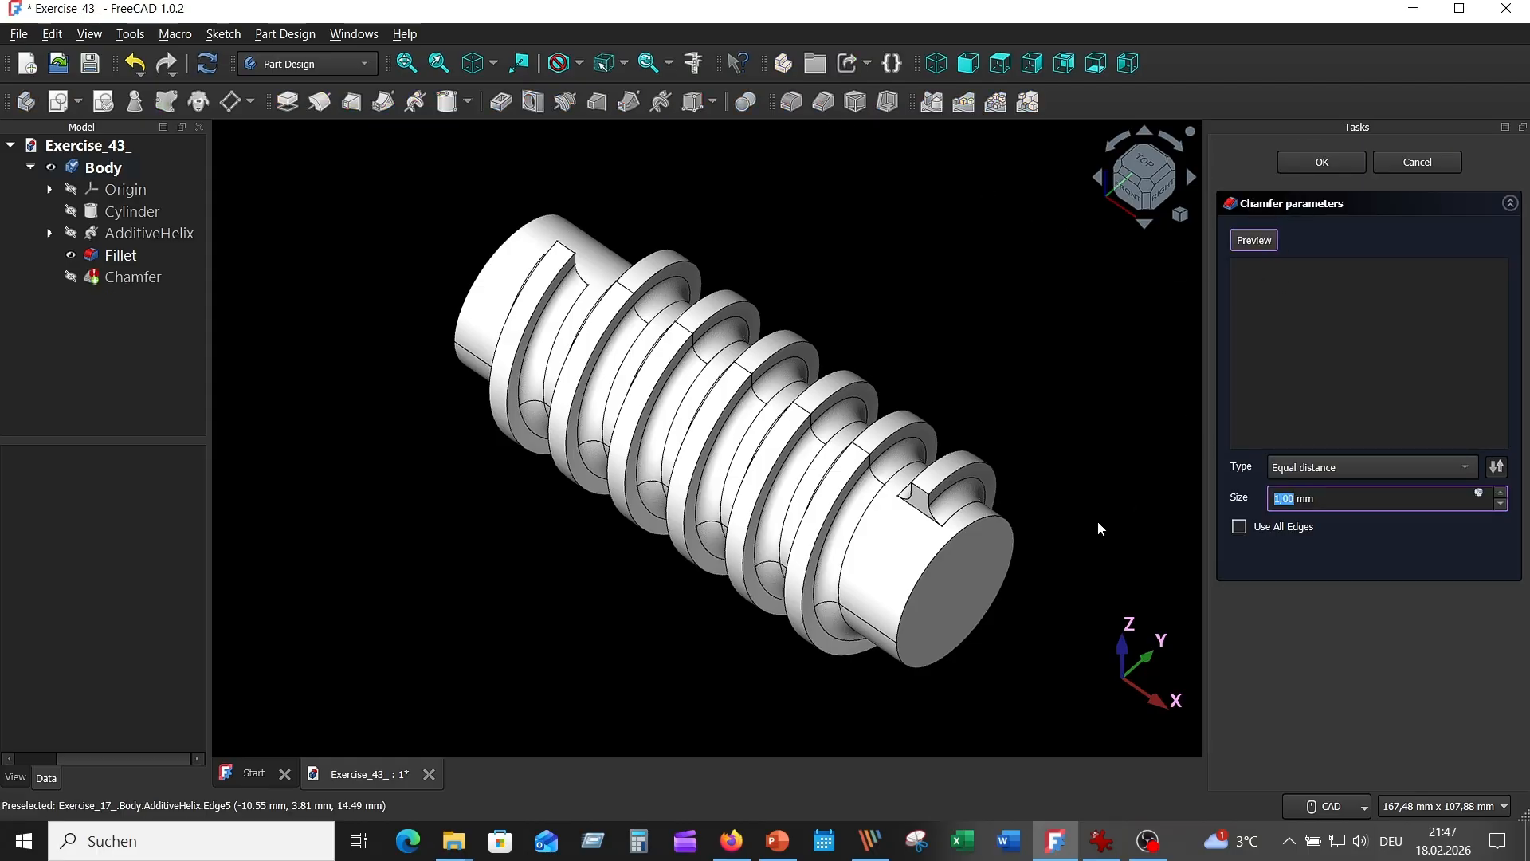
click(1009, 518)
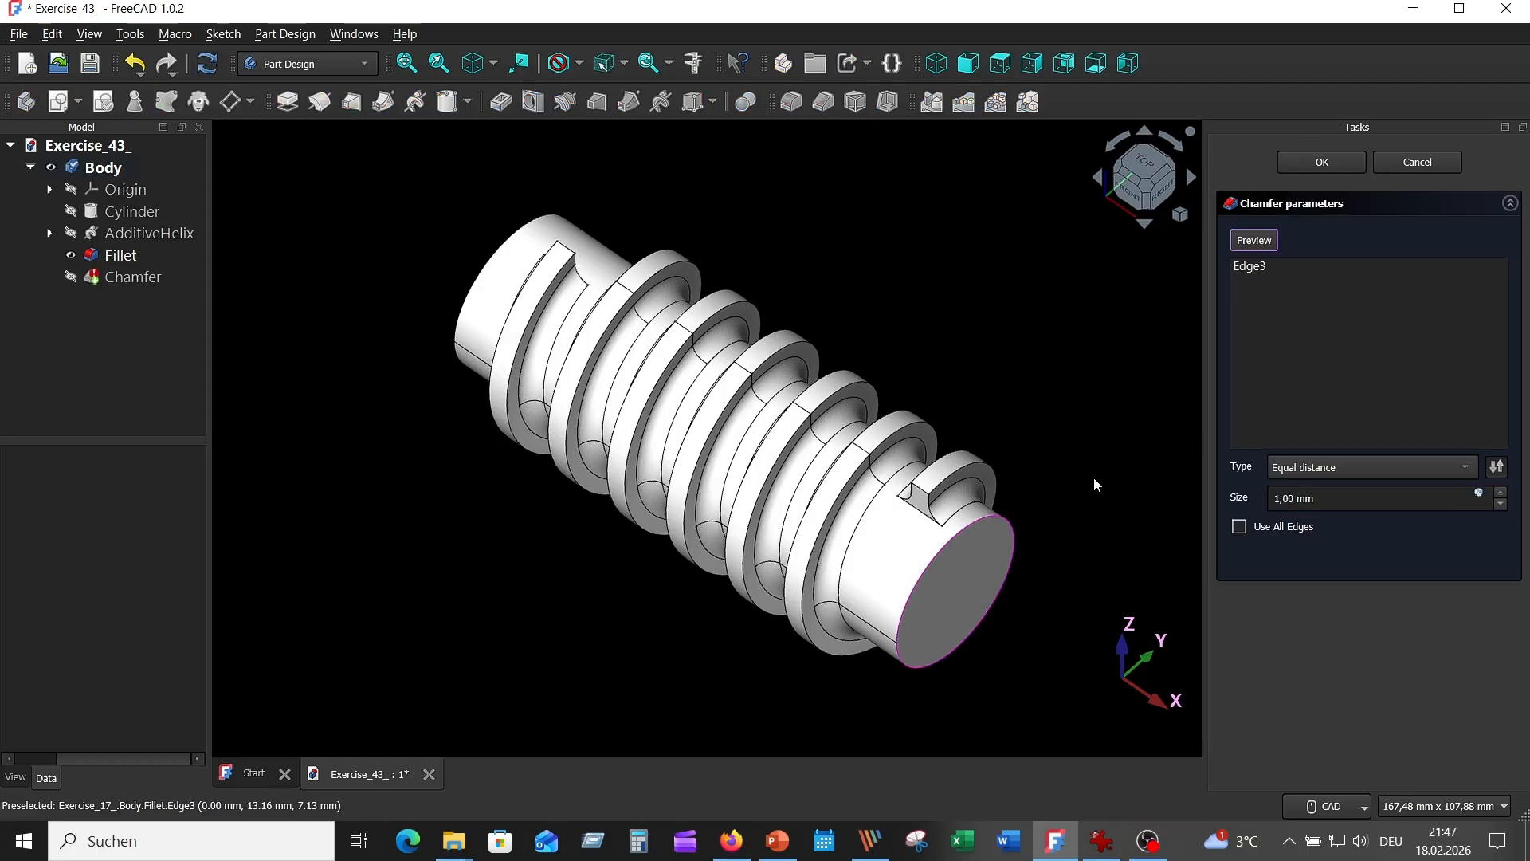
click(552, 213)
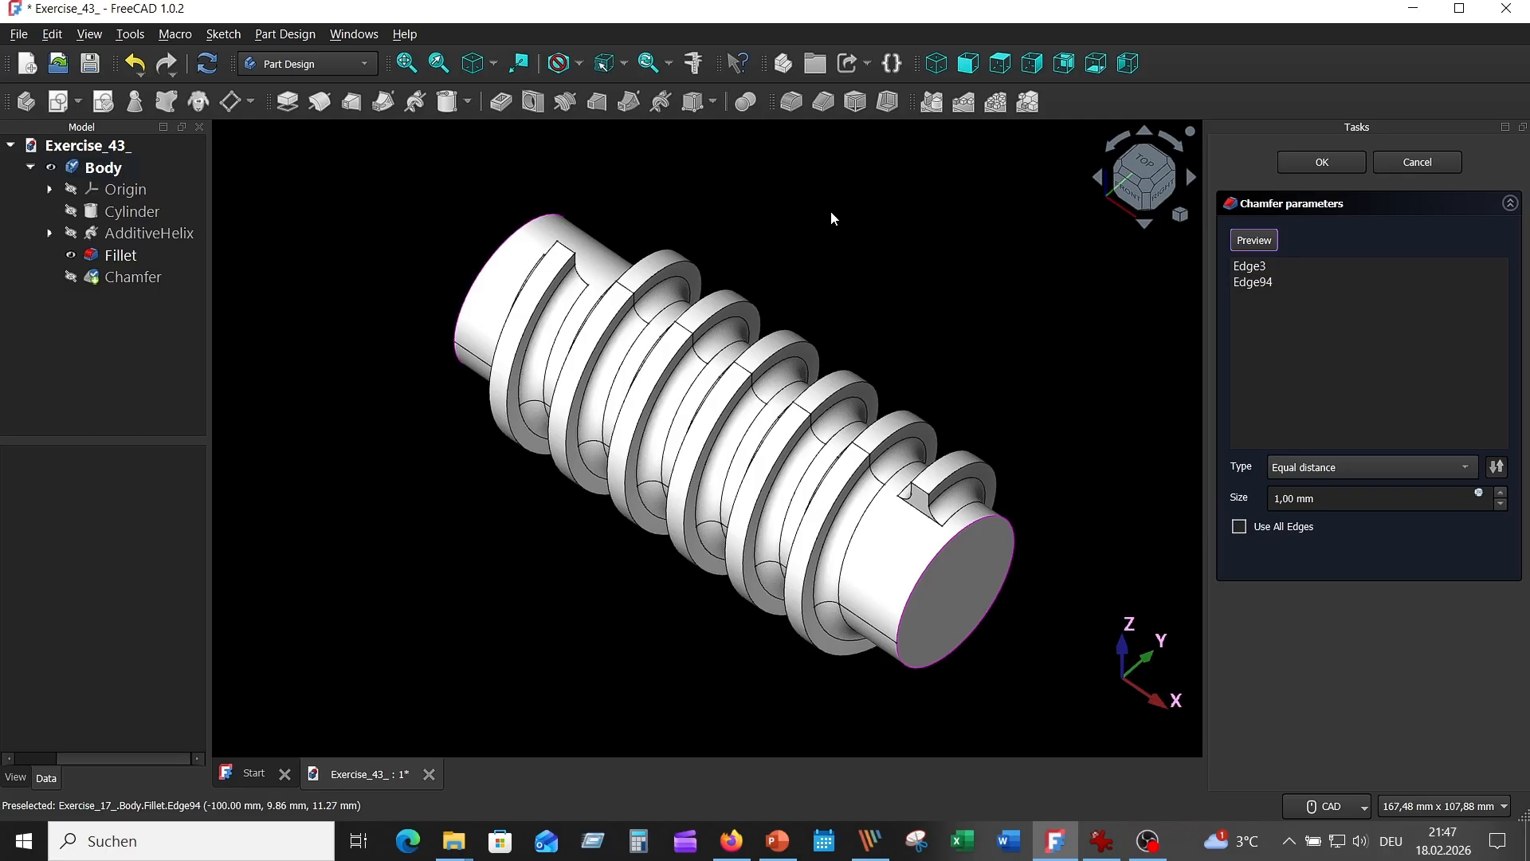
click(1458, 466)
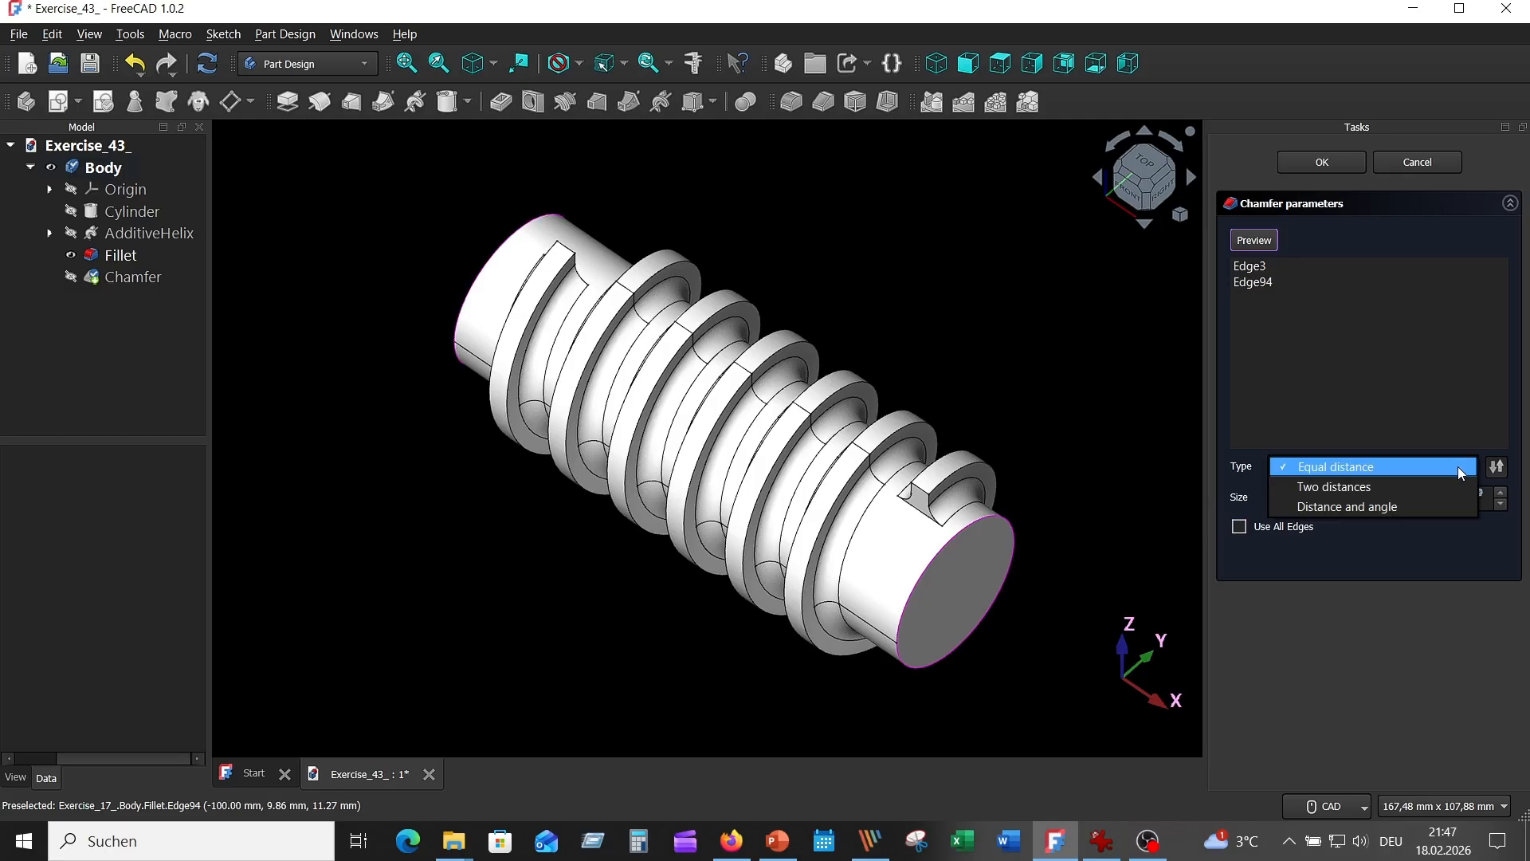
click(1400, 505)
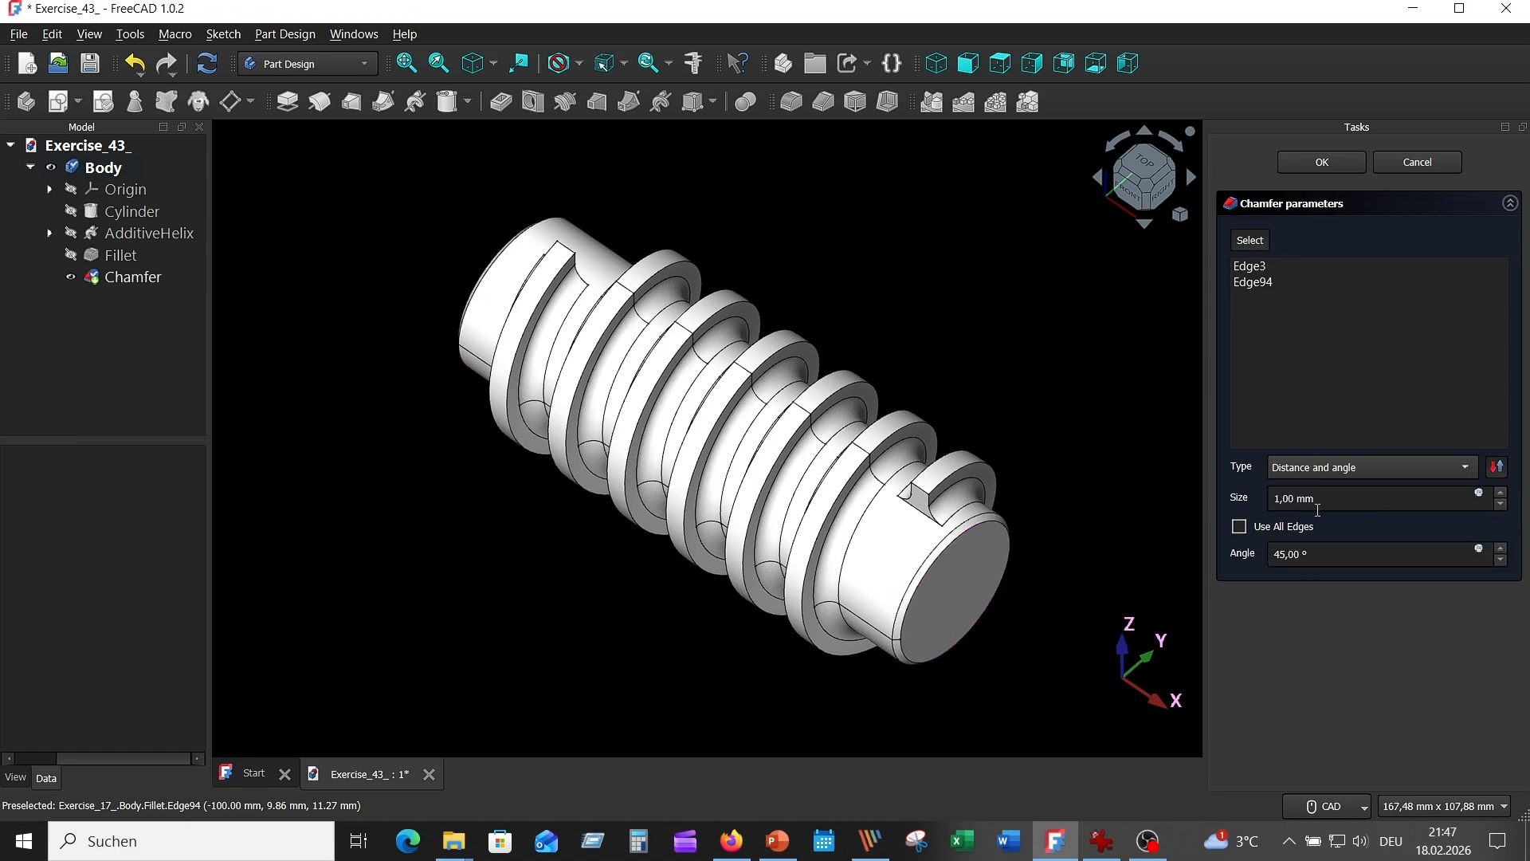
drag(1279, 497, 1265, 495)
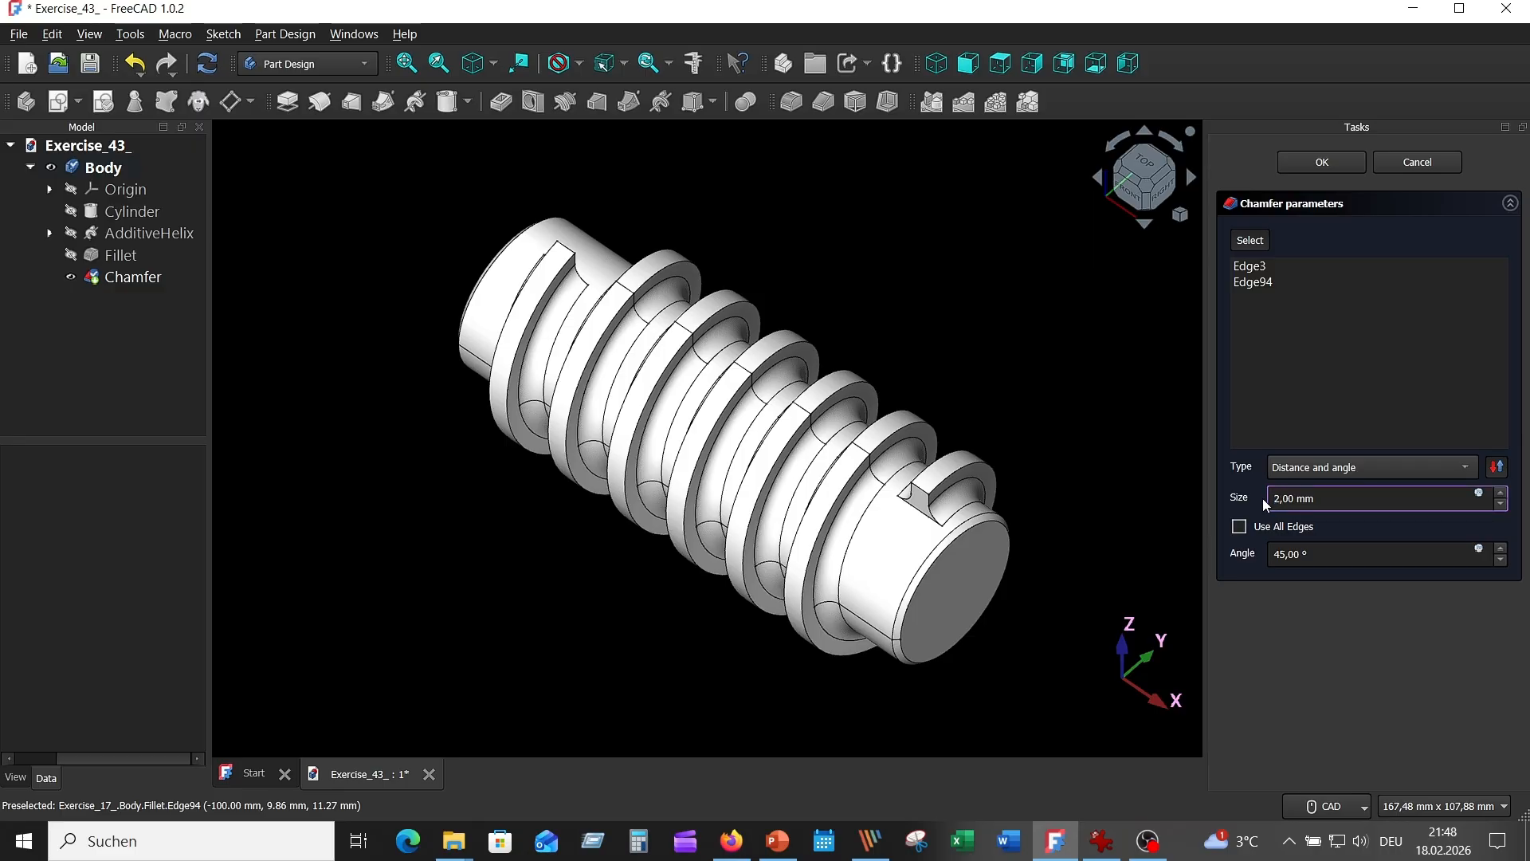
click(1369, 573)
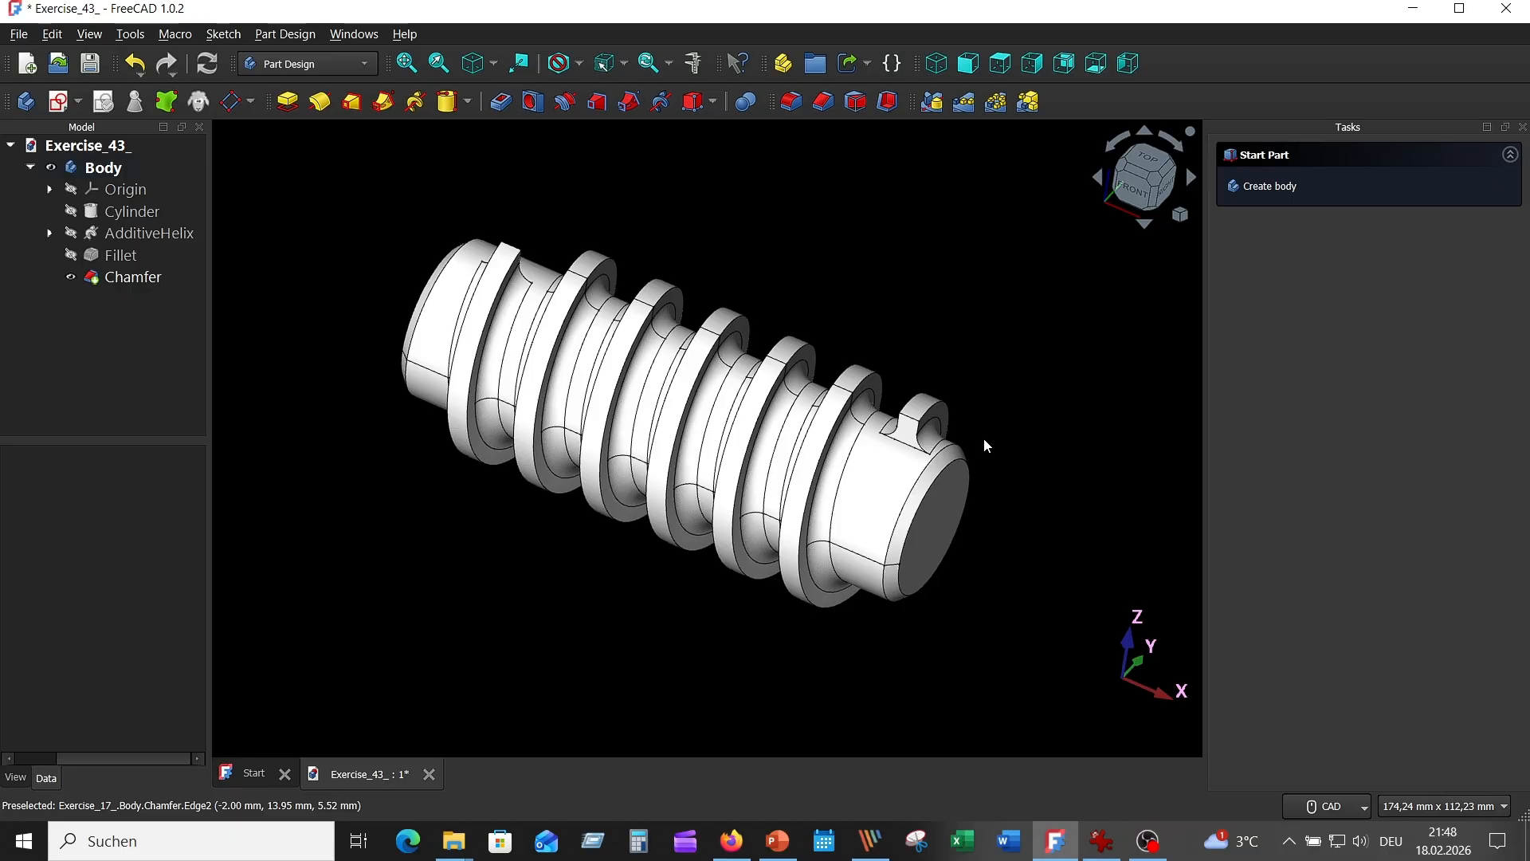
Start a fillet and select the crest, both flank and base edges of the thread's end face near the origin-side shaft end
scroll(985, 474, up, 5)
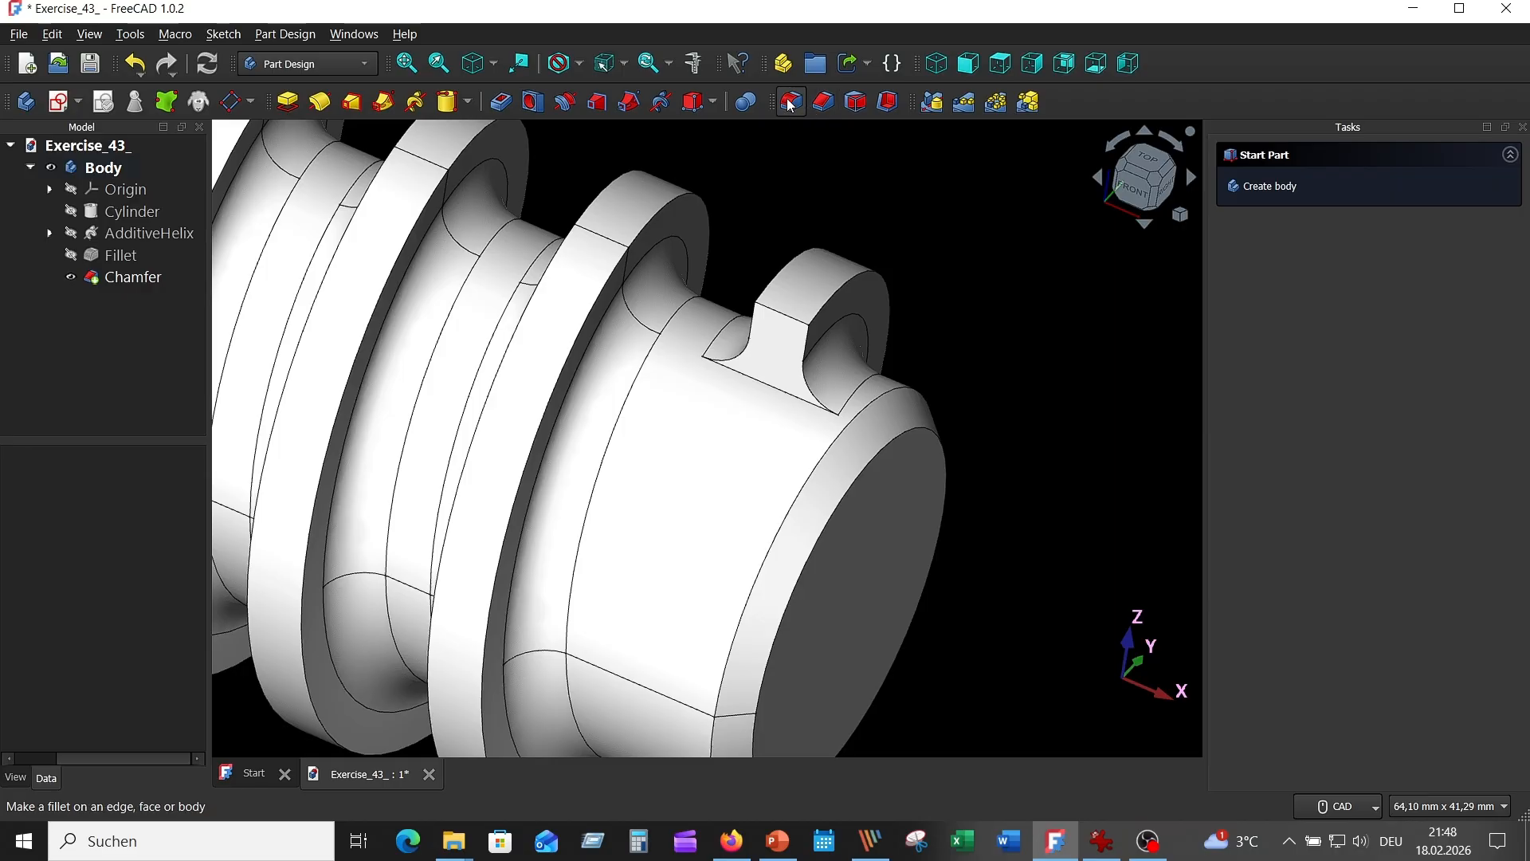
click(781, 314)
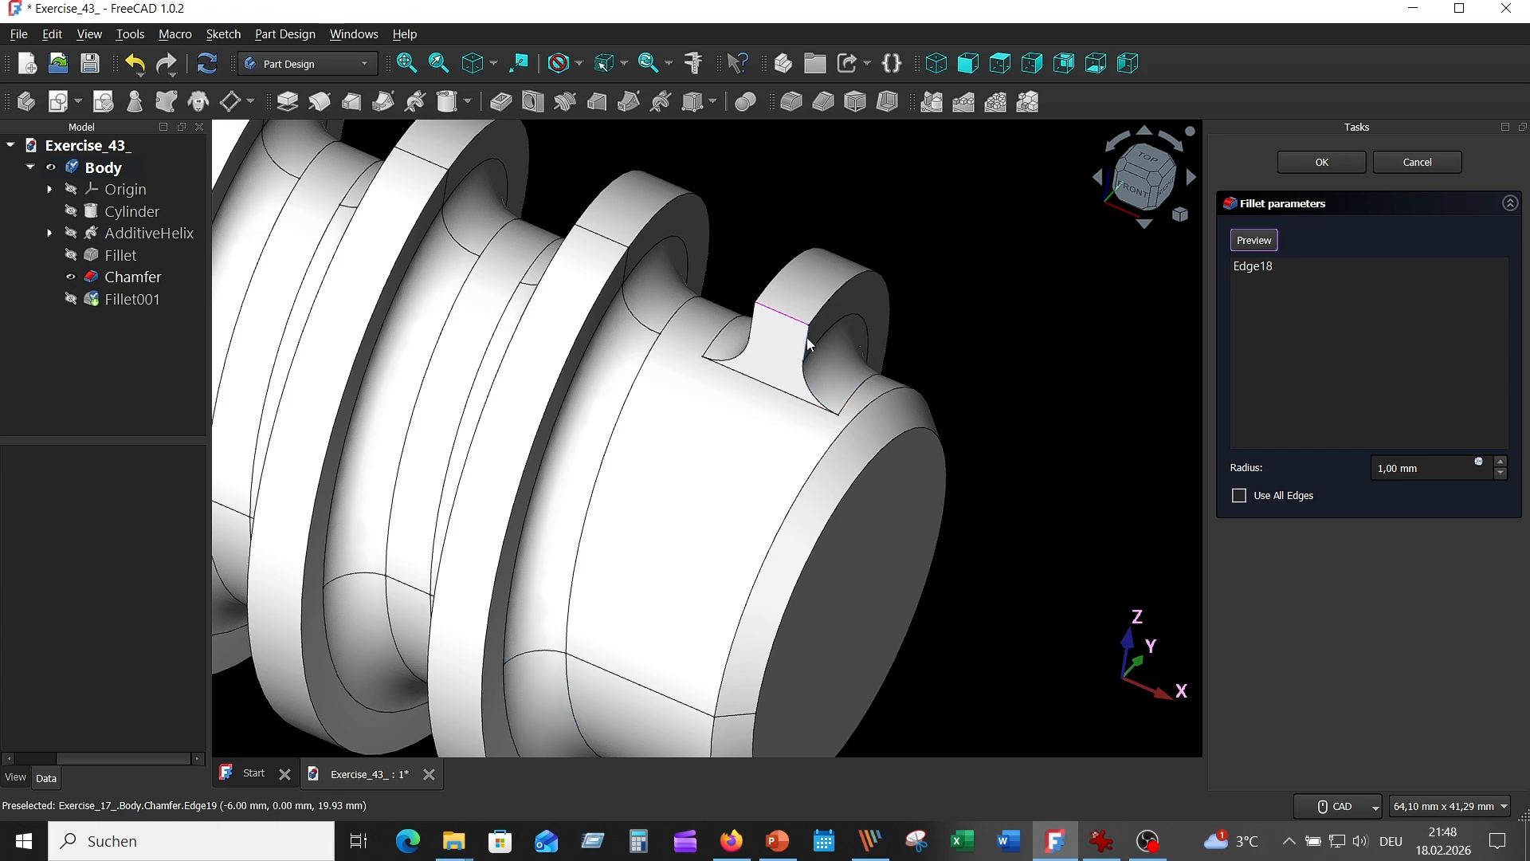
click(772, 376)
click(753, 330)
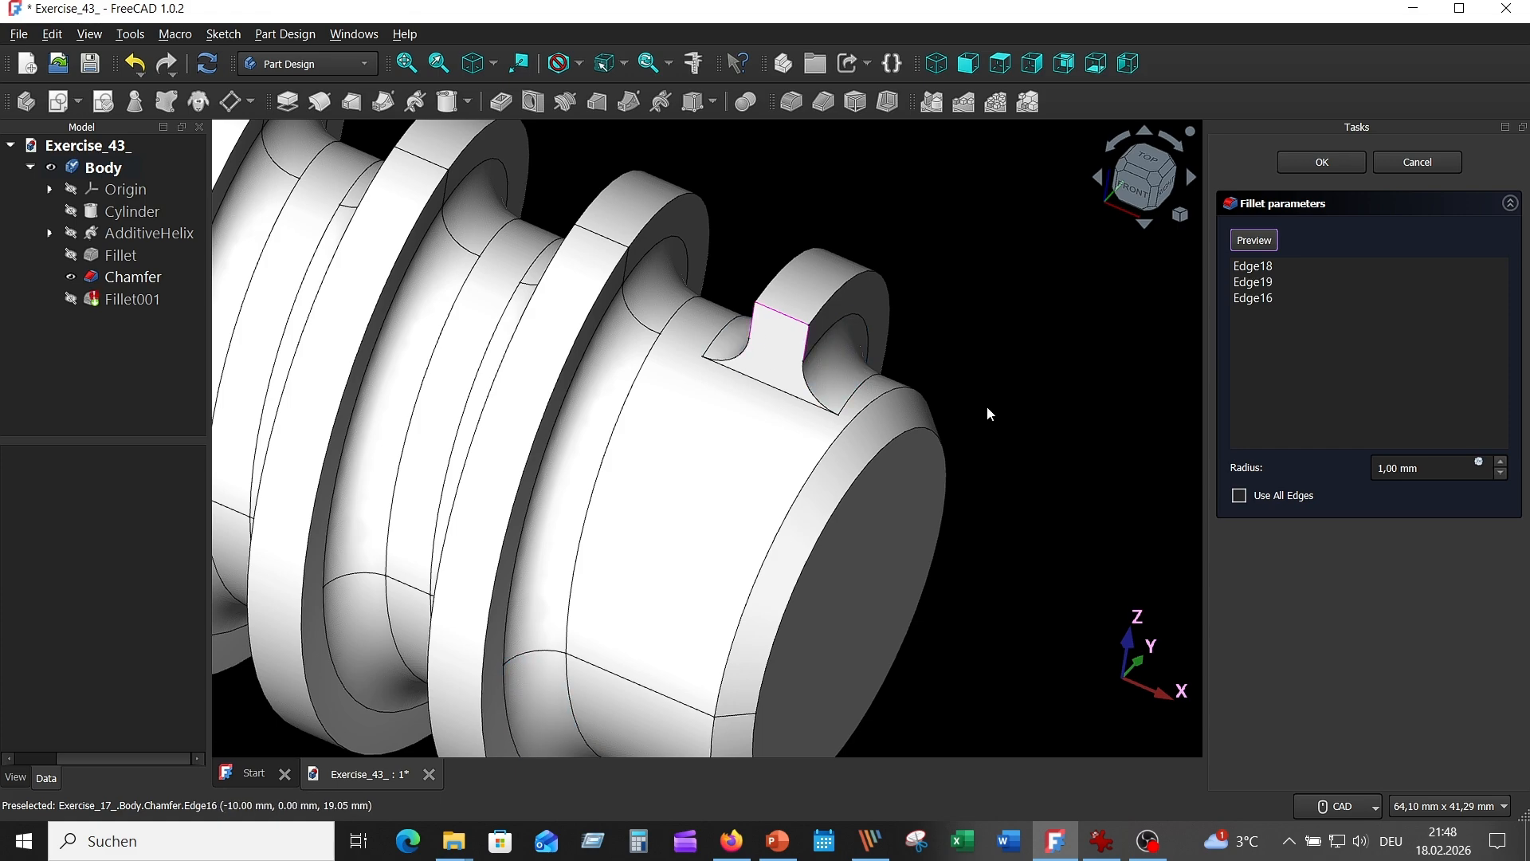
scroll(998, 418, down, 5)
middle_drag(998, 417, 999, 418)
key(4)
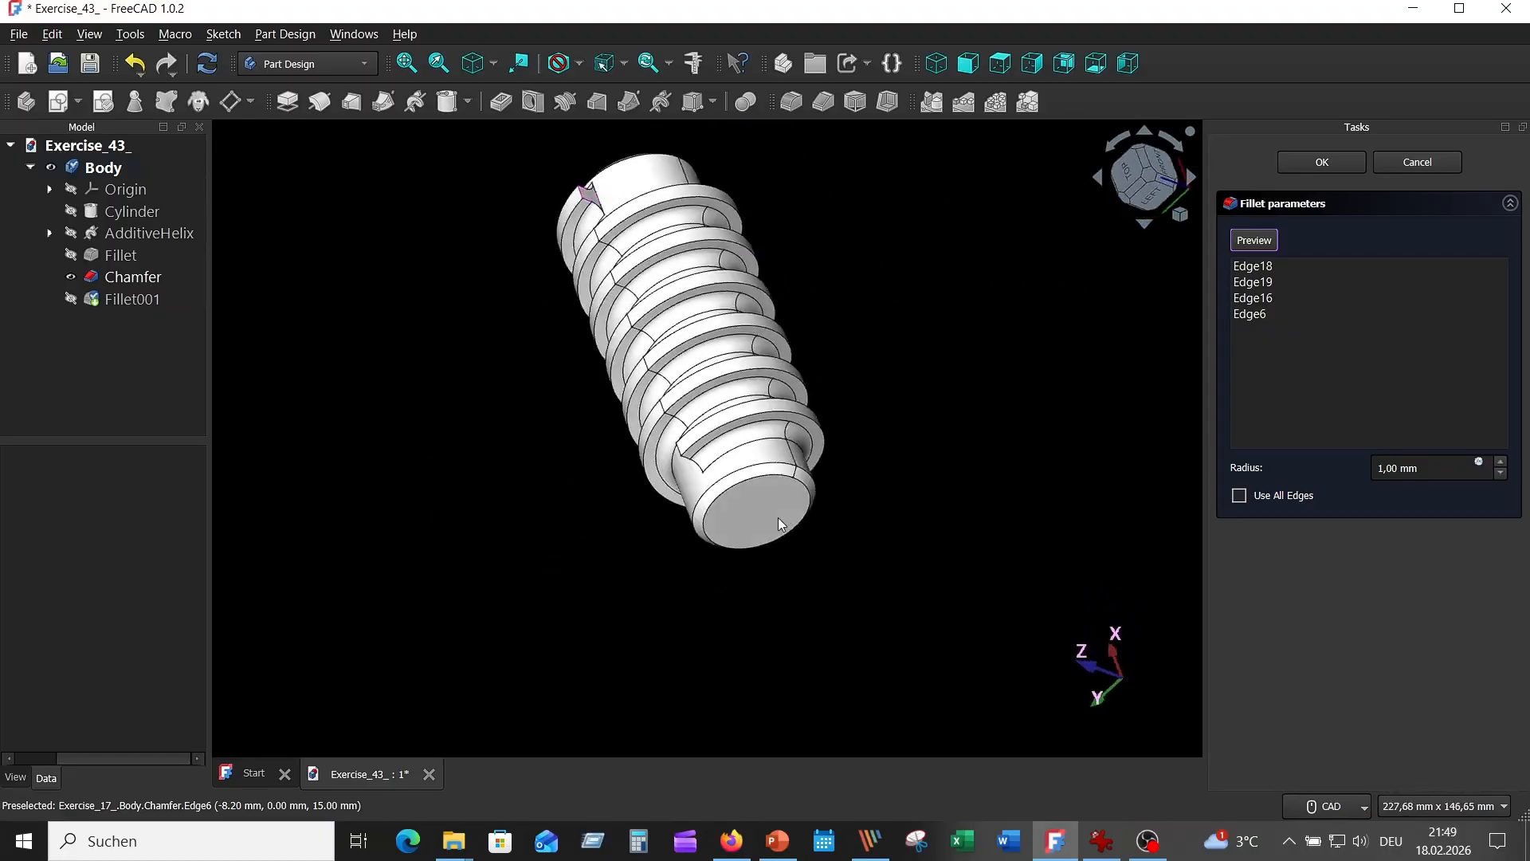
Add the crest, both flank and base edges of the opposite thread end face and fillet the selection with 1.95 mm radius
scroll(784, 517, up, 1)
middle_drag(784, 516, 944, 443)
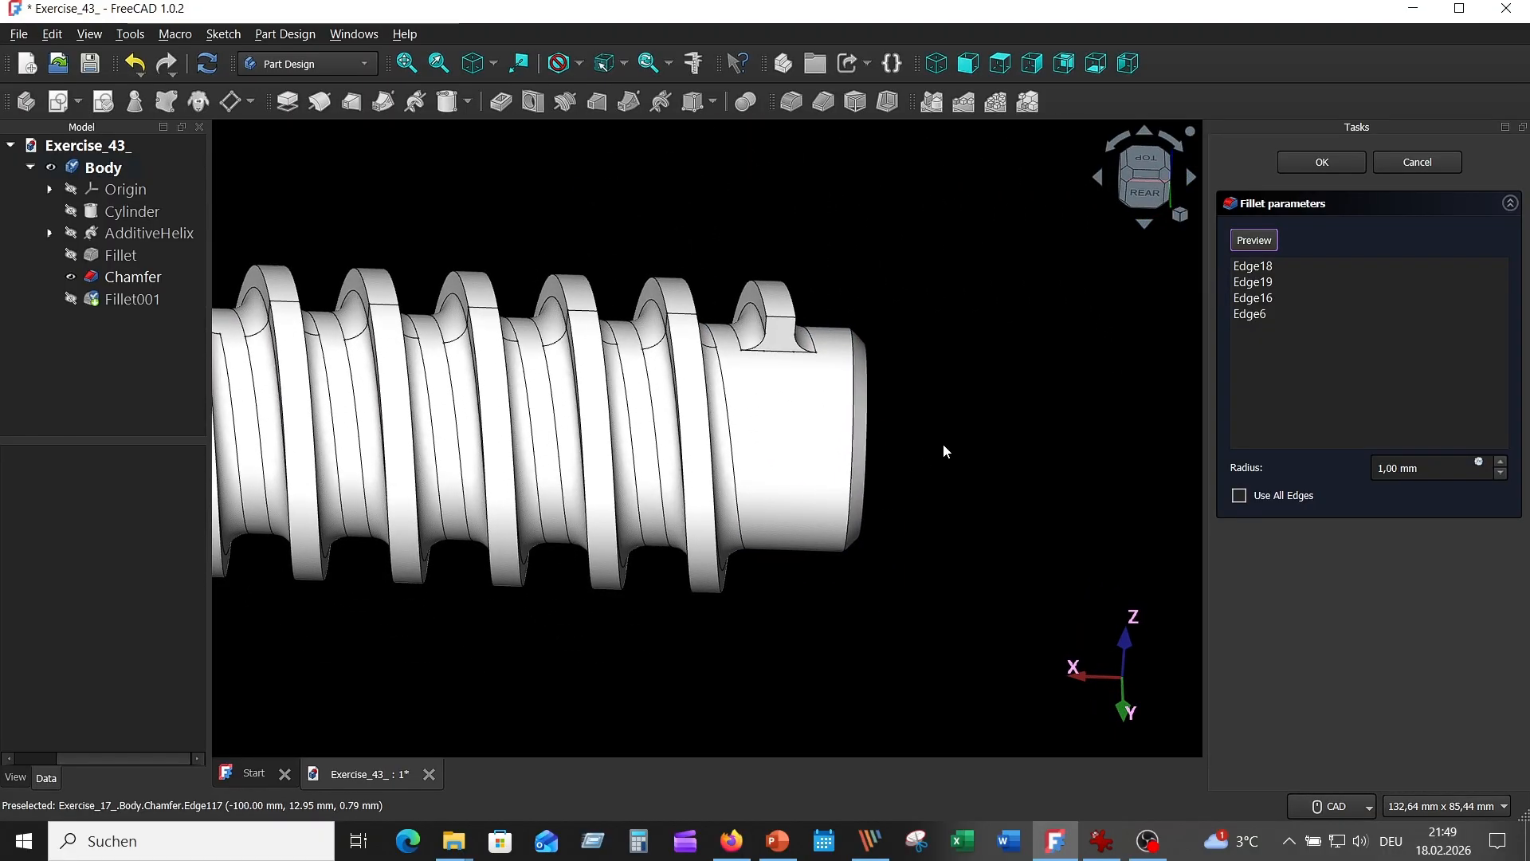
click(782, 318)
scroll(851, 334, up, 7)
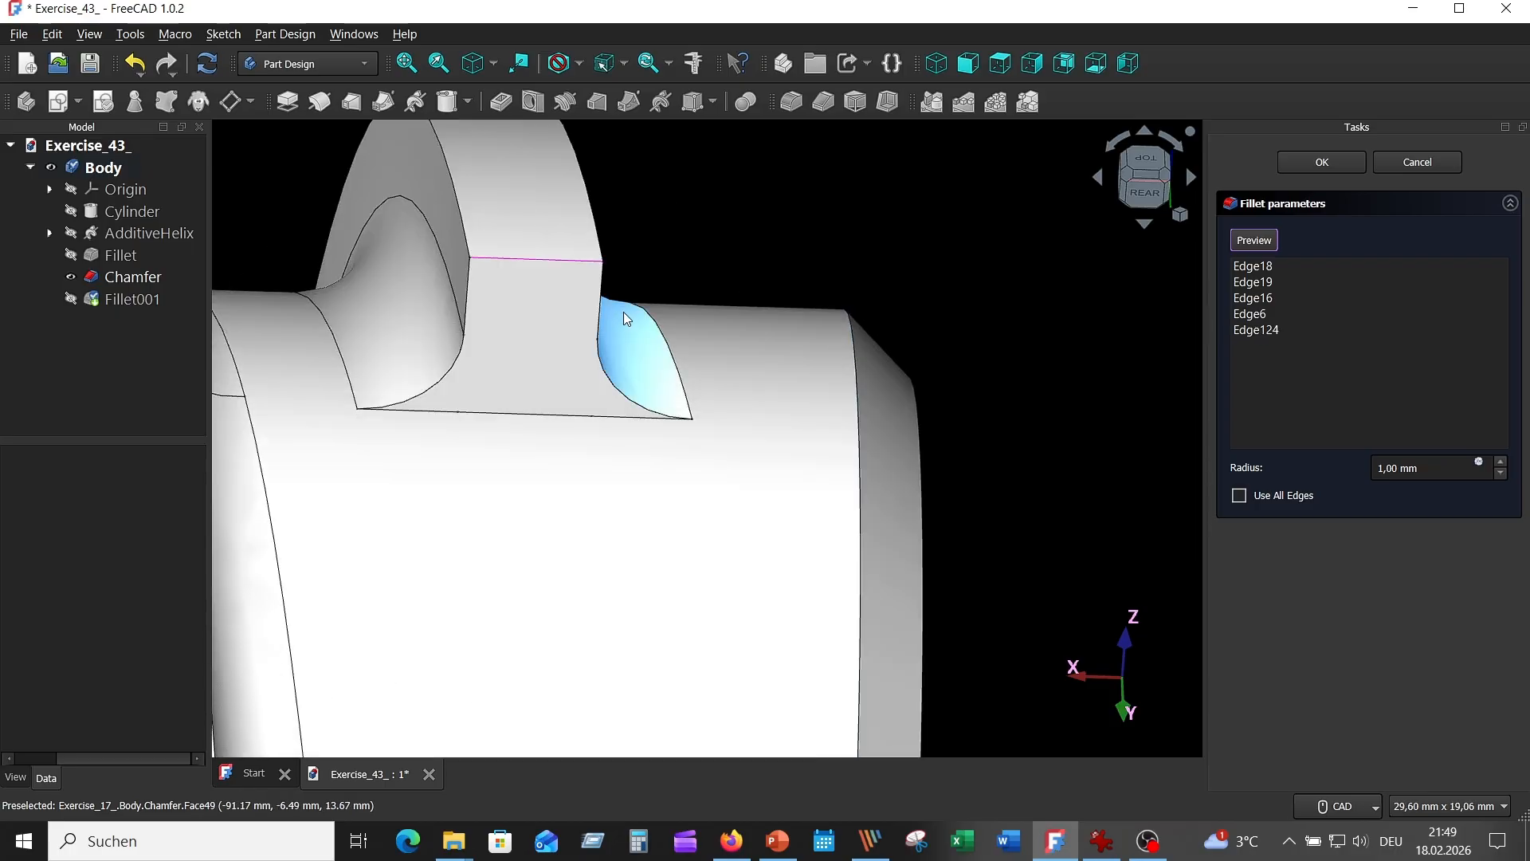
click(600, 298)
click(465, 299)
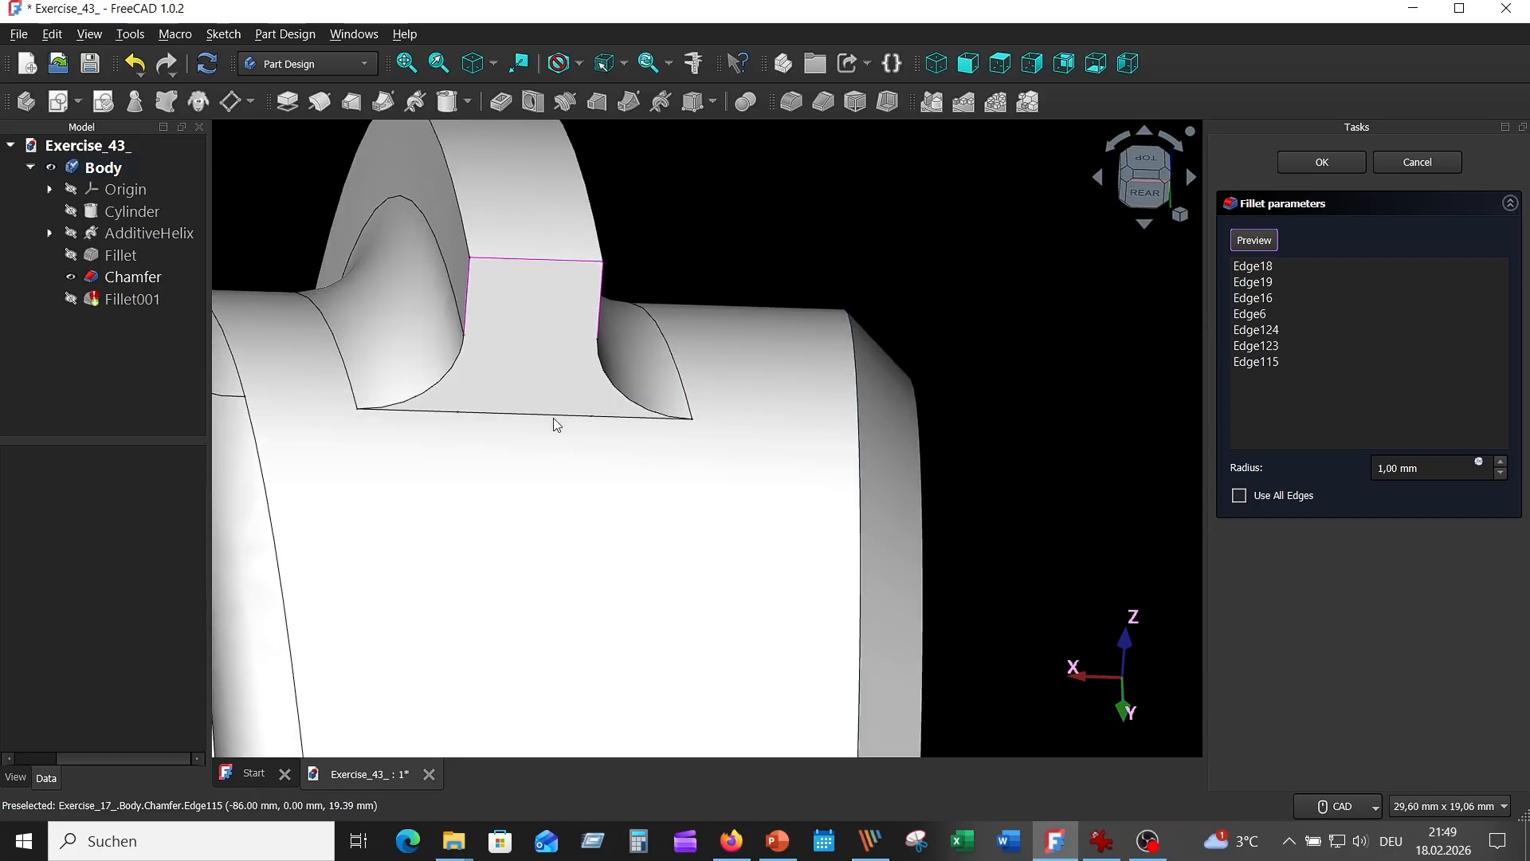
click(550, 414)
triple_click(1444, 473)
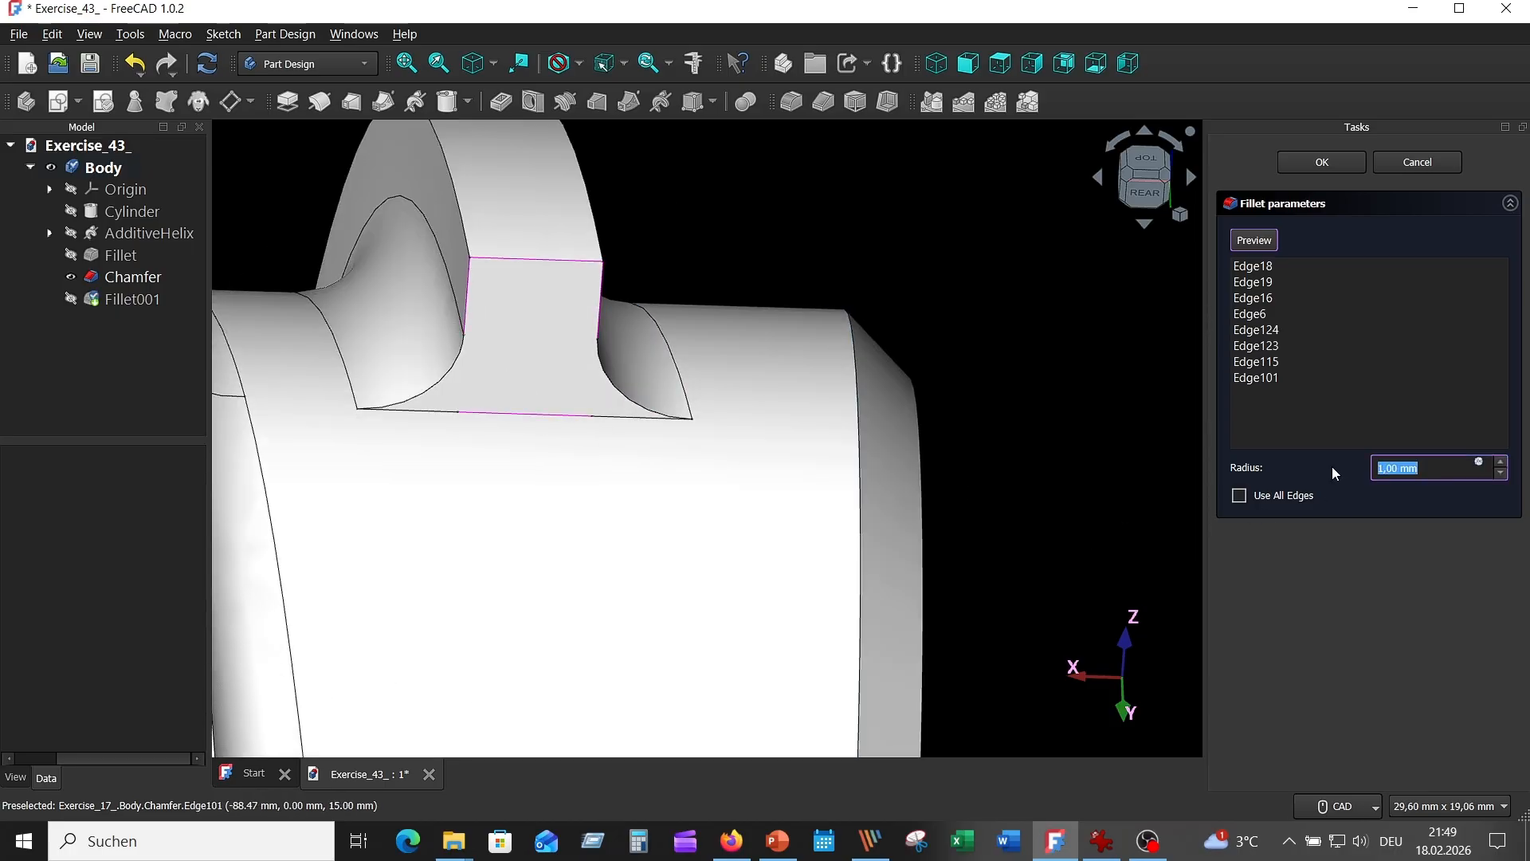
text(1,95)
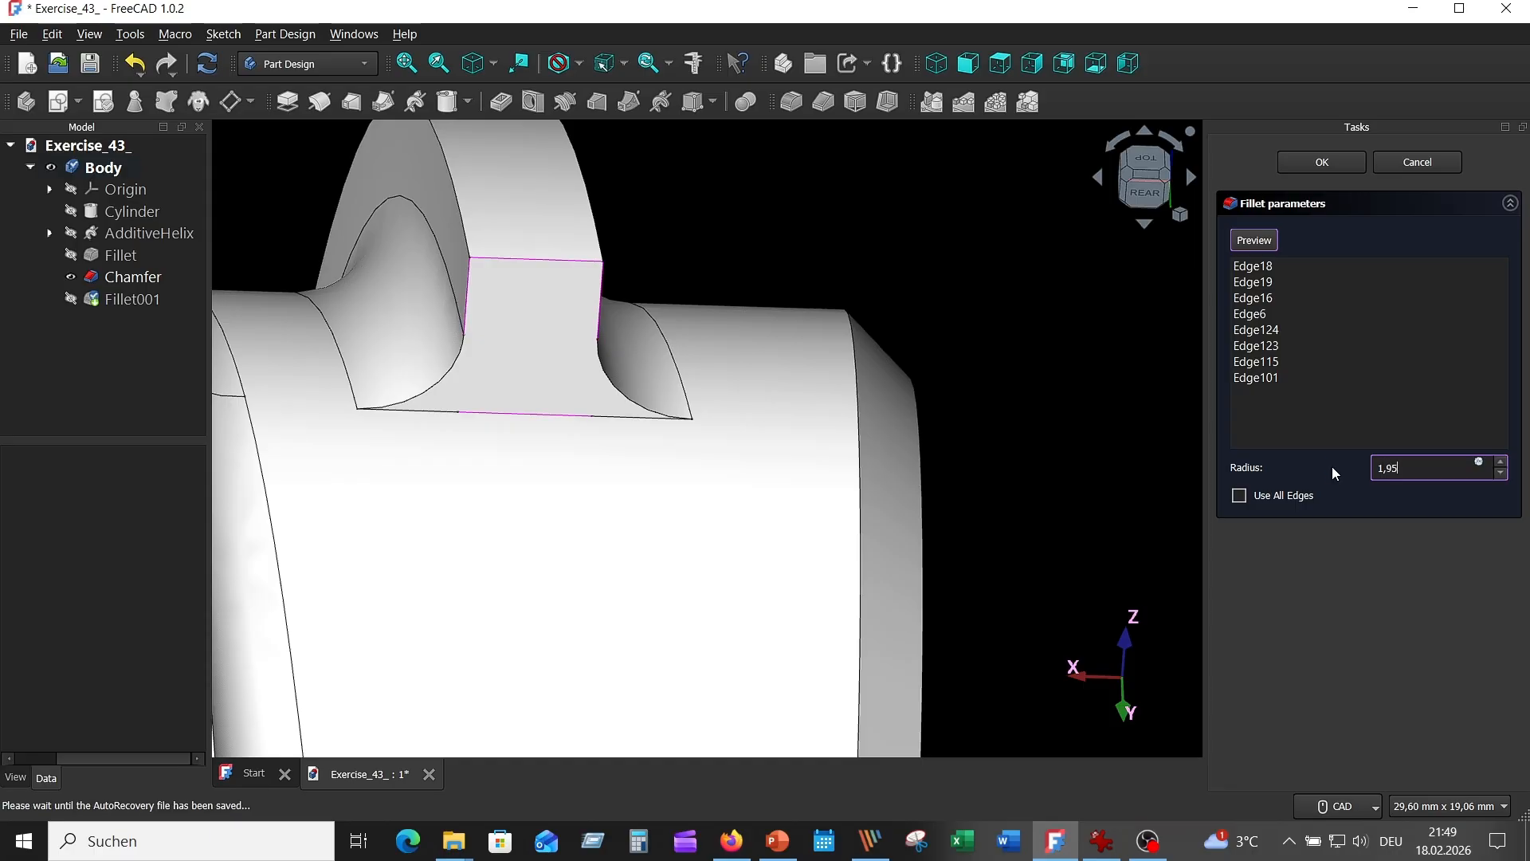
key(Return)
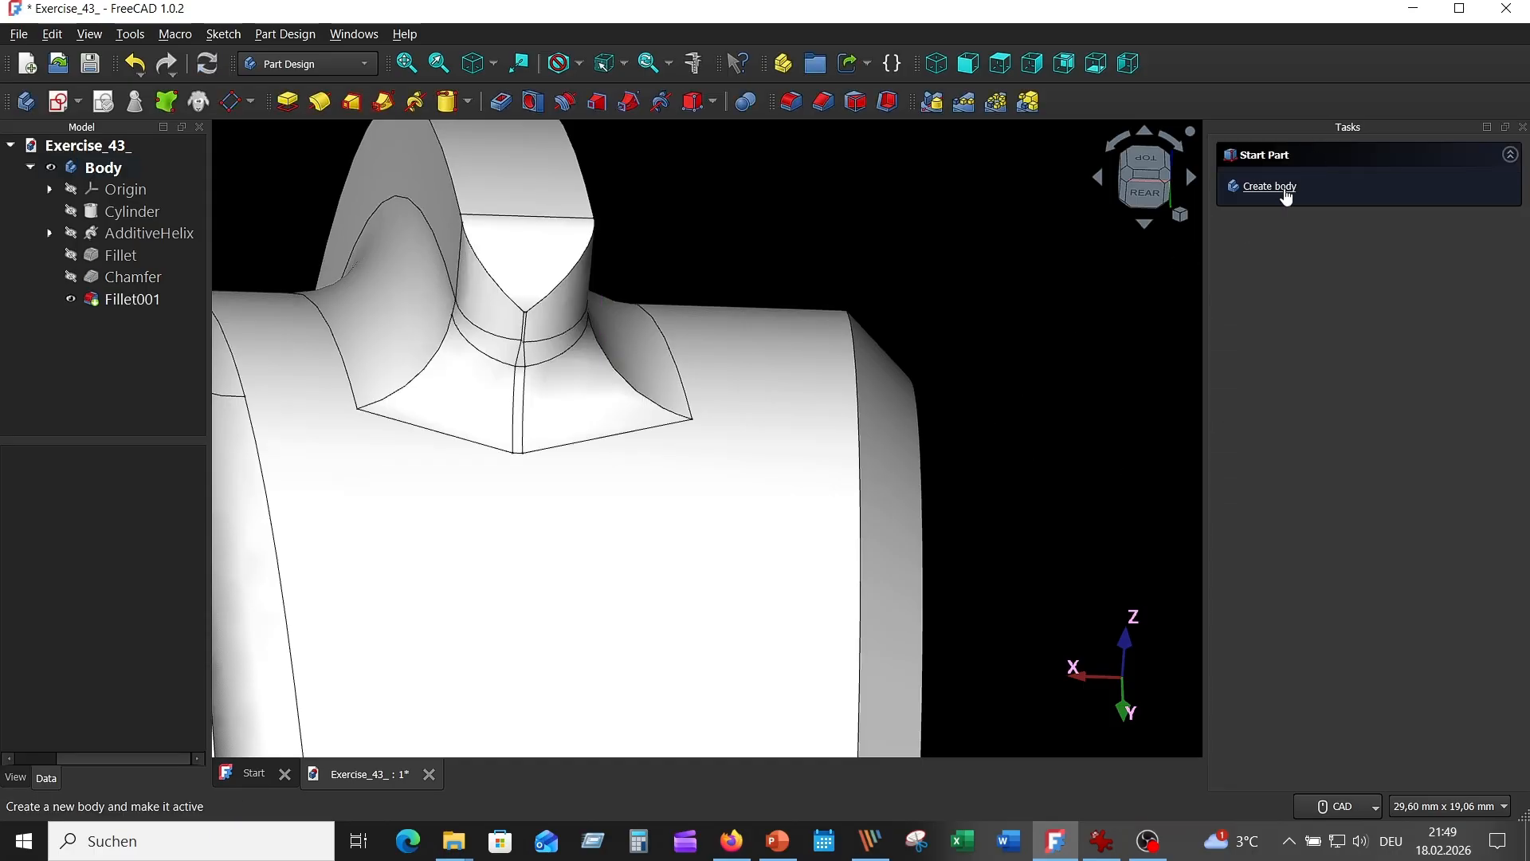
Examine the rounded thread ends around the whole worm shaft and the body's display and appearance properties
scroll(960, 291, down, 3)
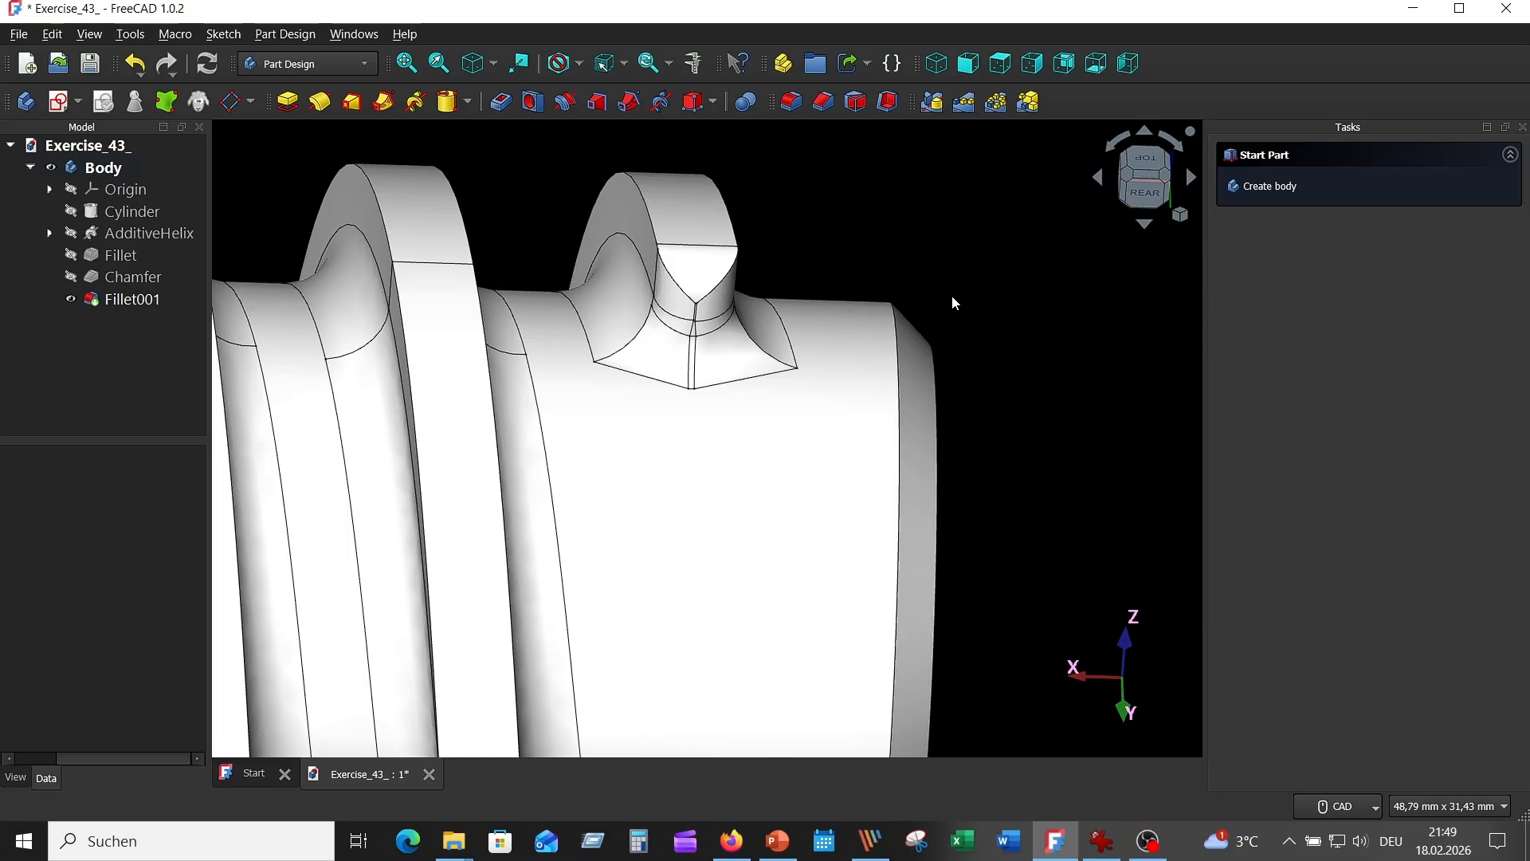
scroll(937, 295, down, 10)
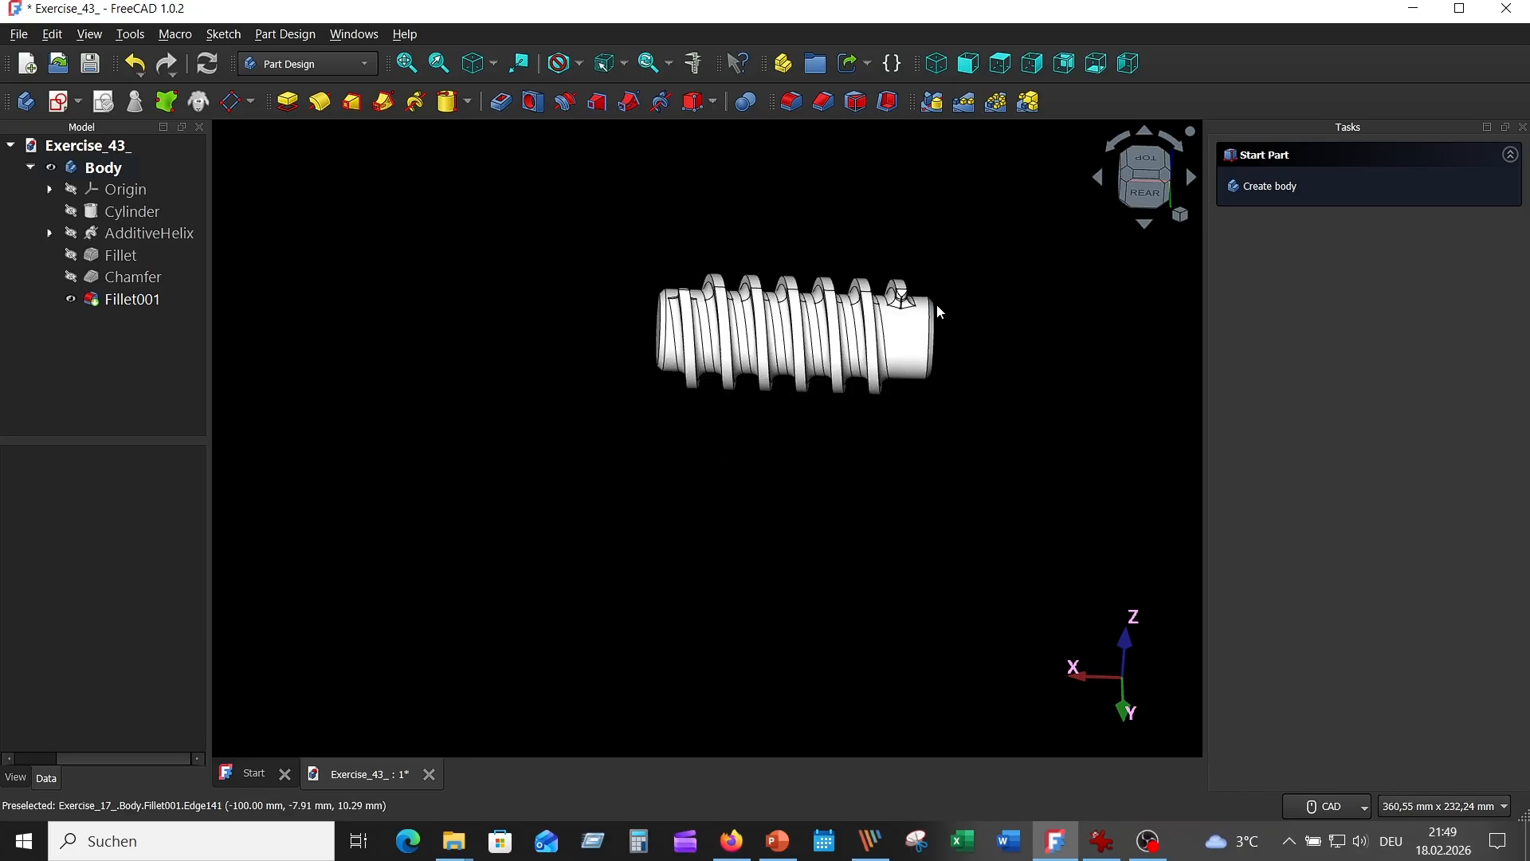
middle_drag(1003, 370, 789, 328)
scroll(897, 346, up, 2)
scroll(897, 346, up, 2)
click(80, 167)
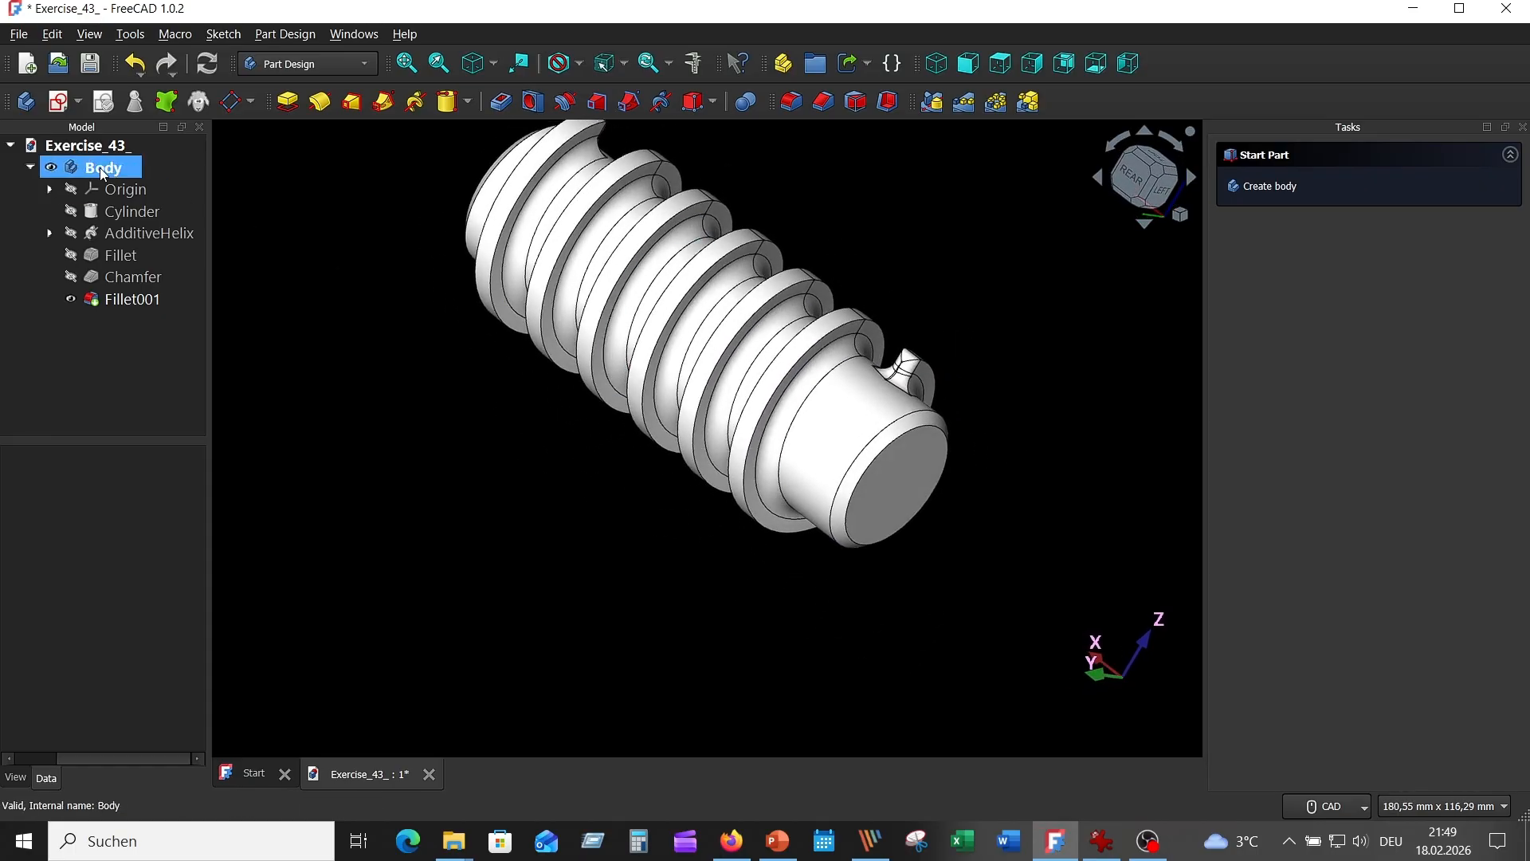
click(17, 778)
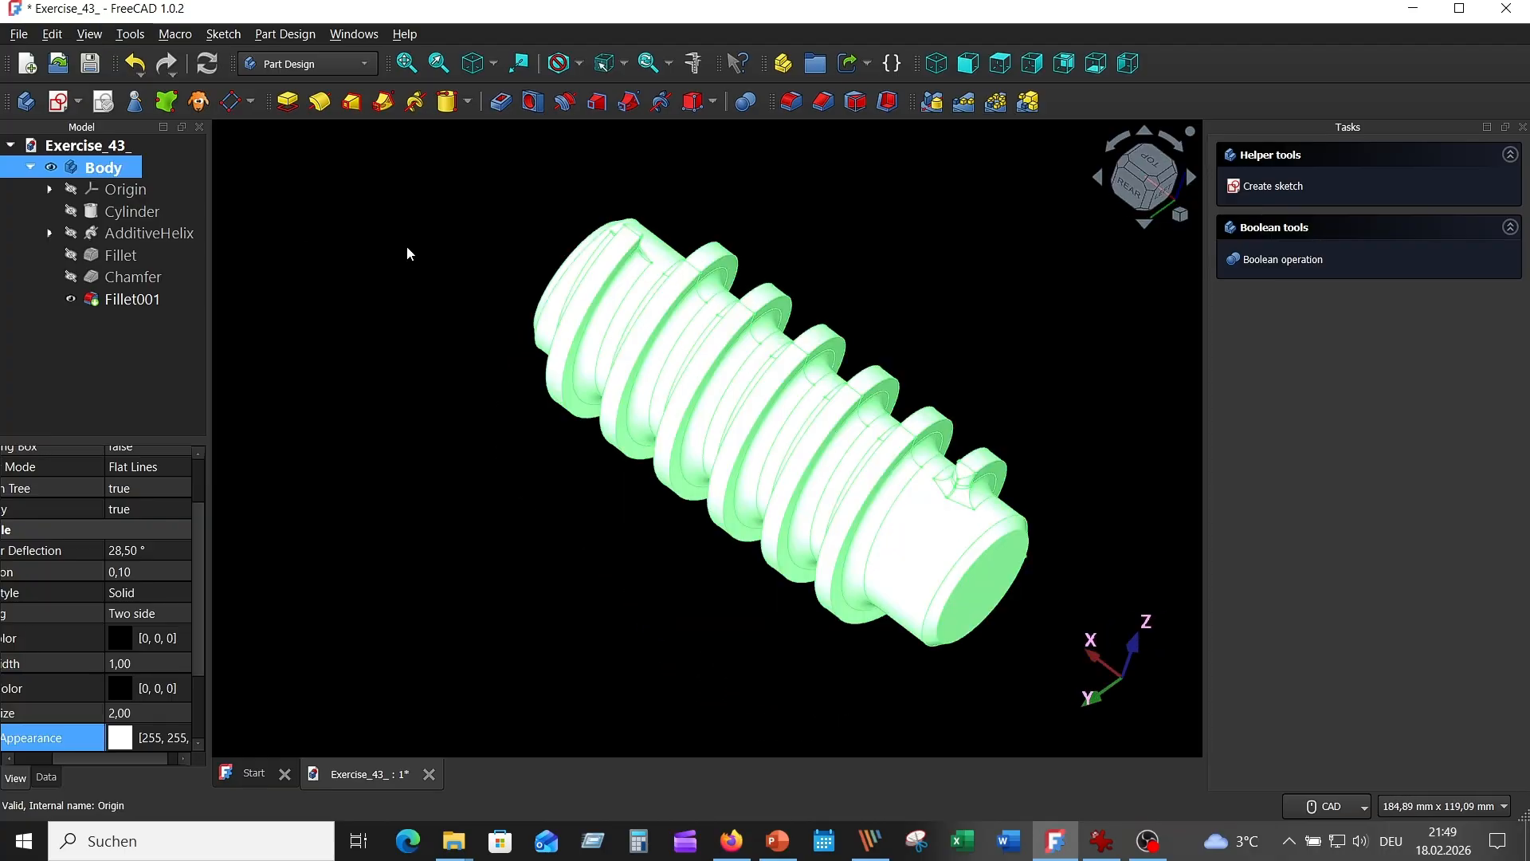
click(407, 254)
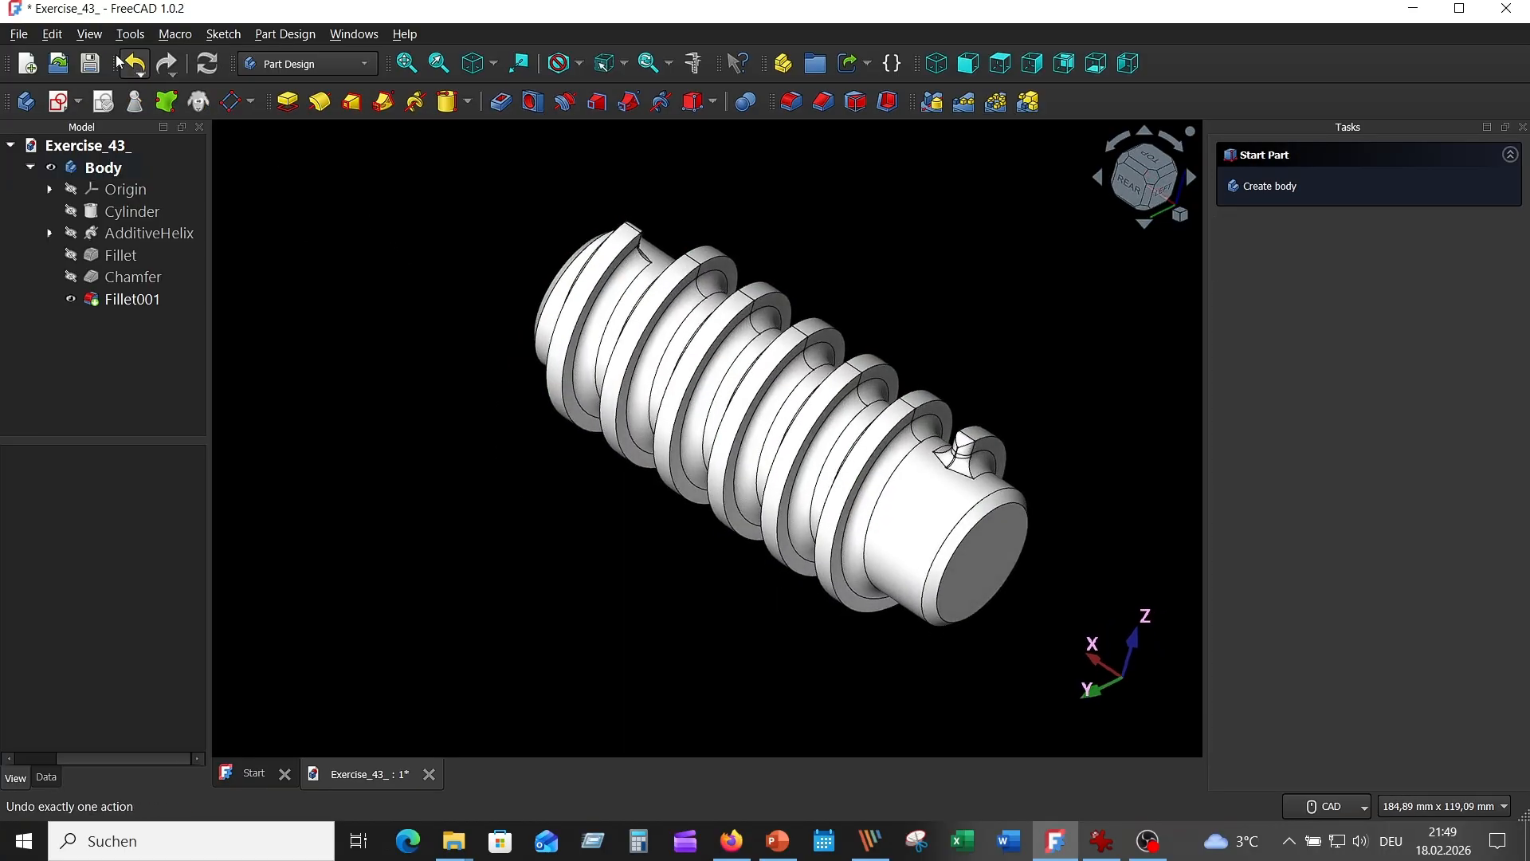
Map the Shiny_Stainless_Steel.jpg texture onto the worm shaft and enable the Environment option
click(84, 36)
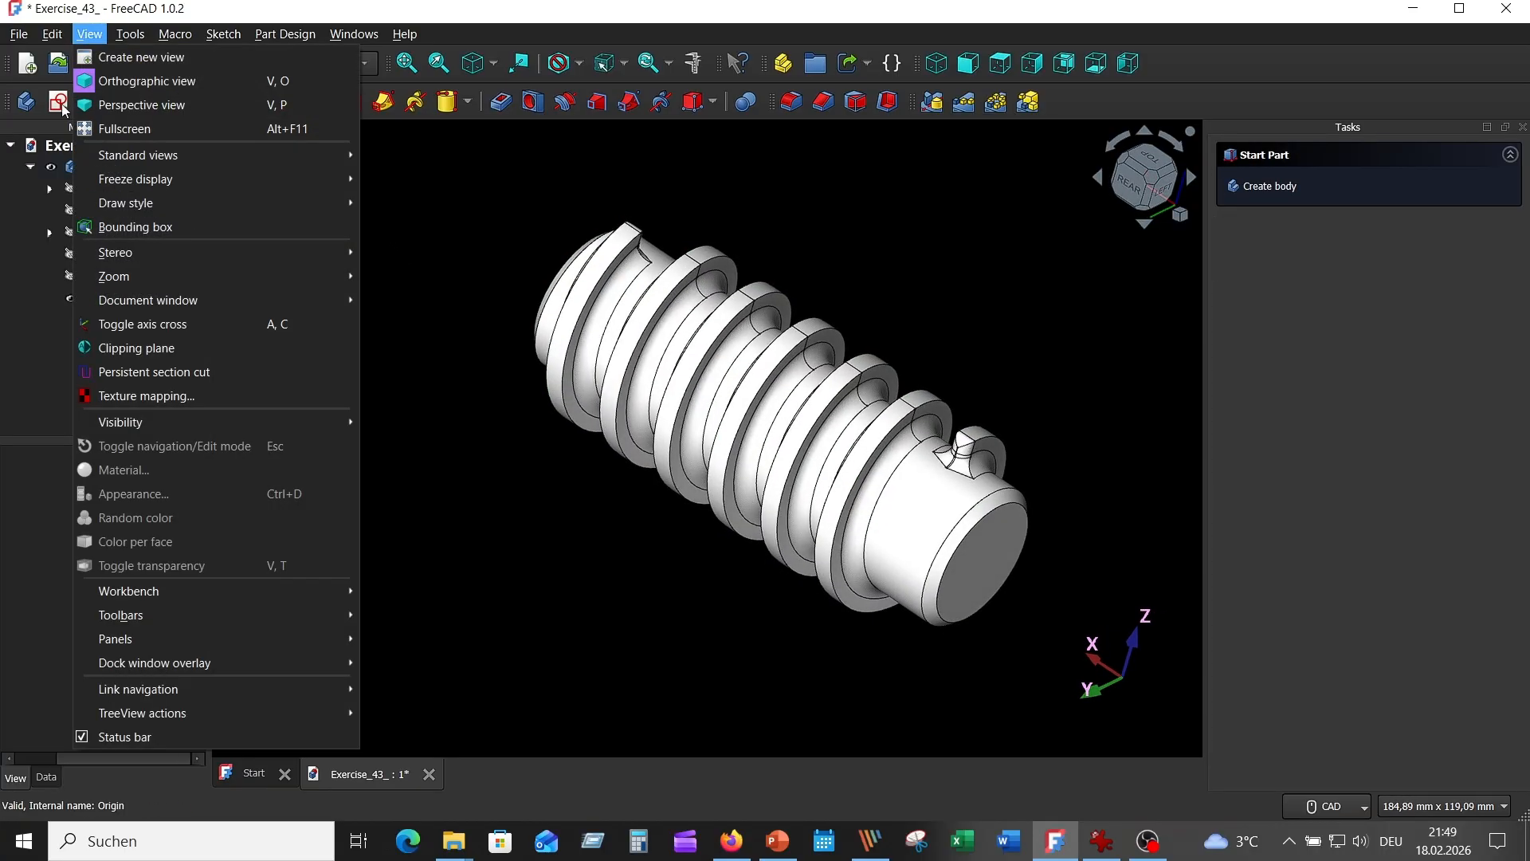
click(140, 395)
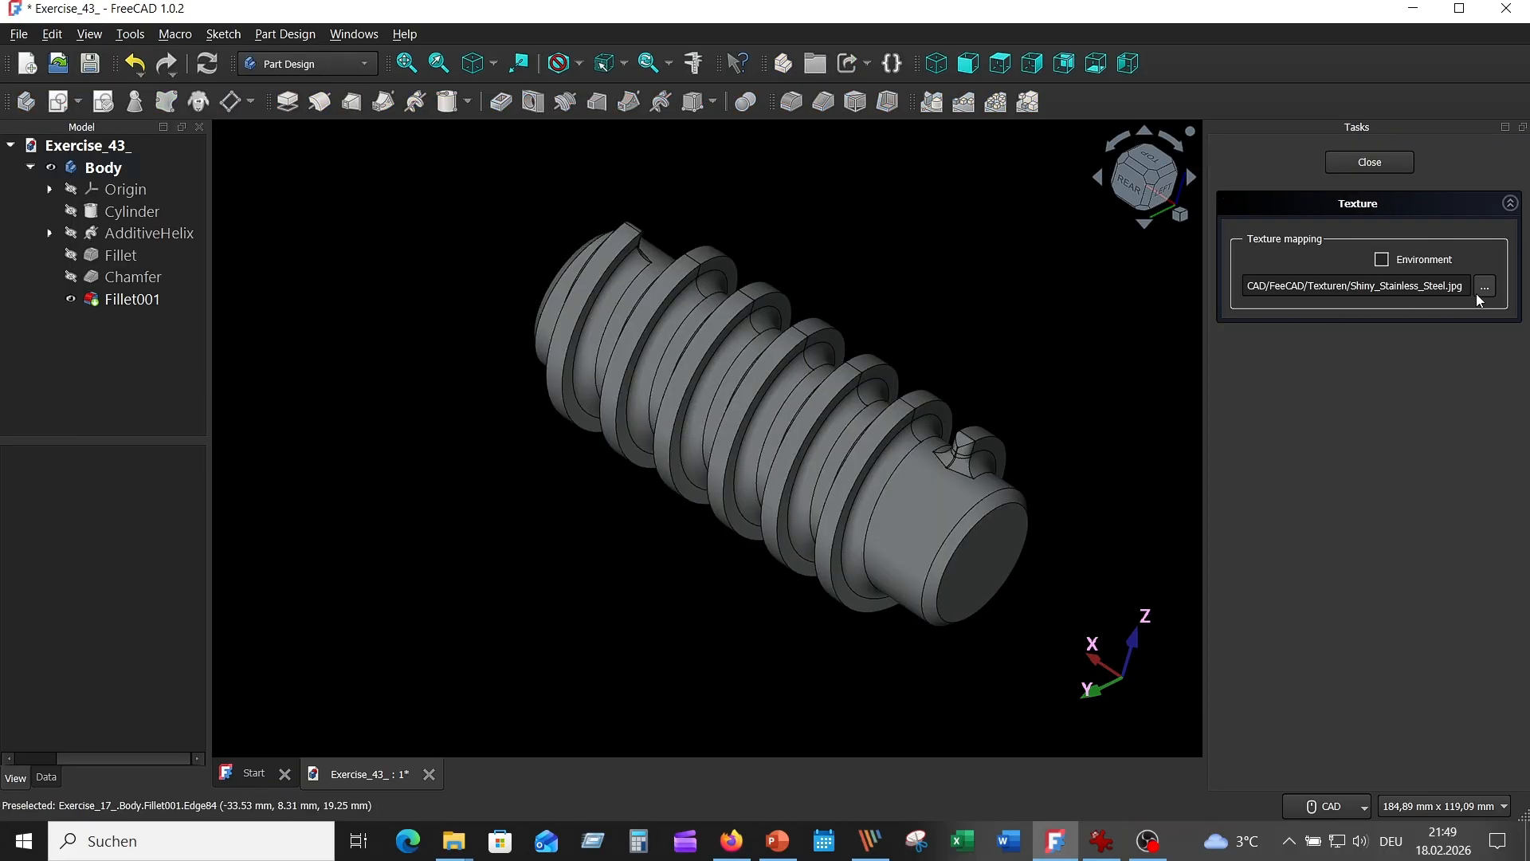
click(1482, 288)
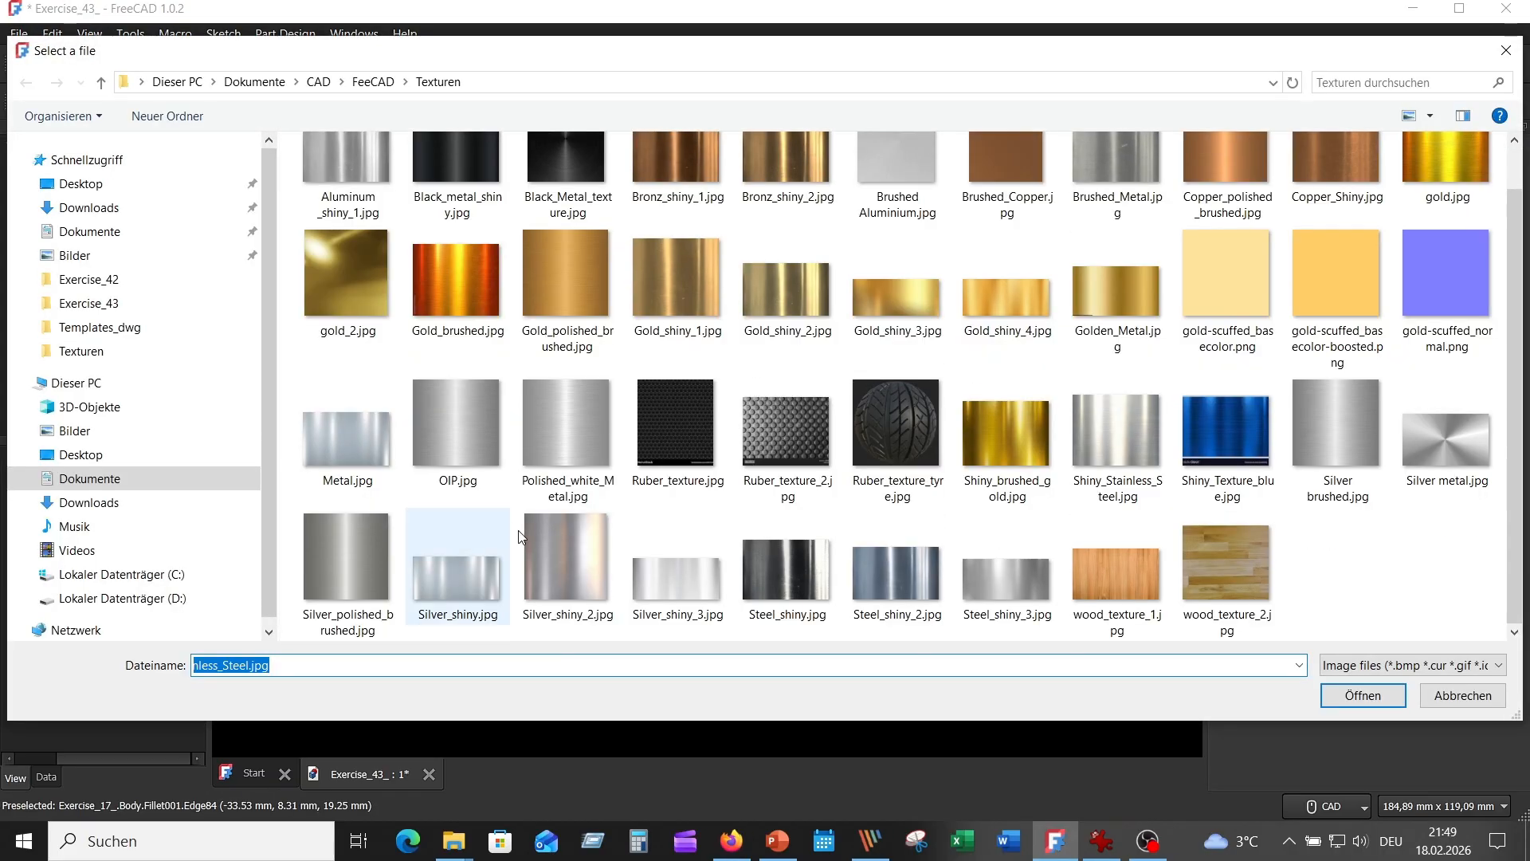
click(1122, 446)
click(1360, 696)
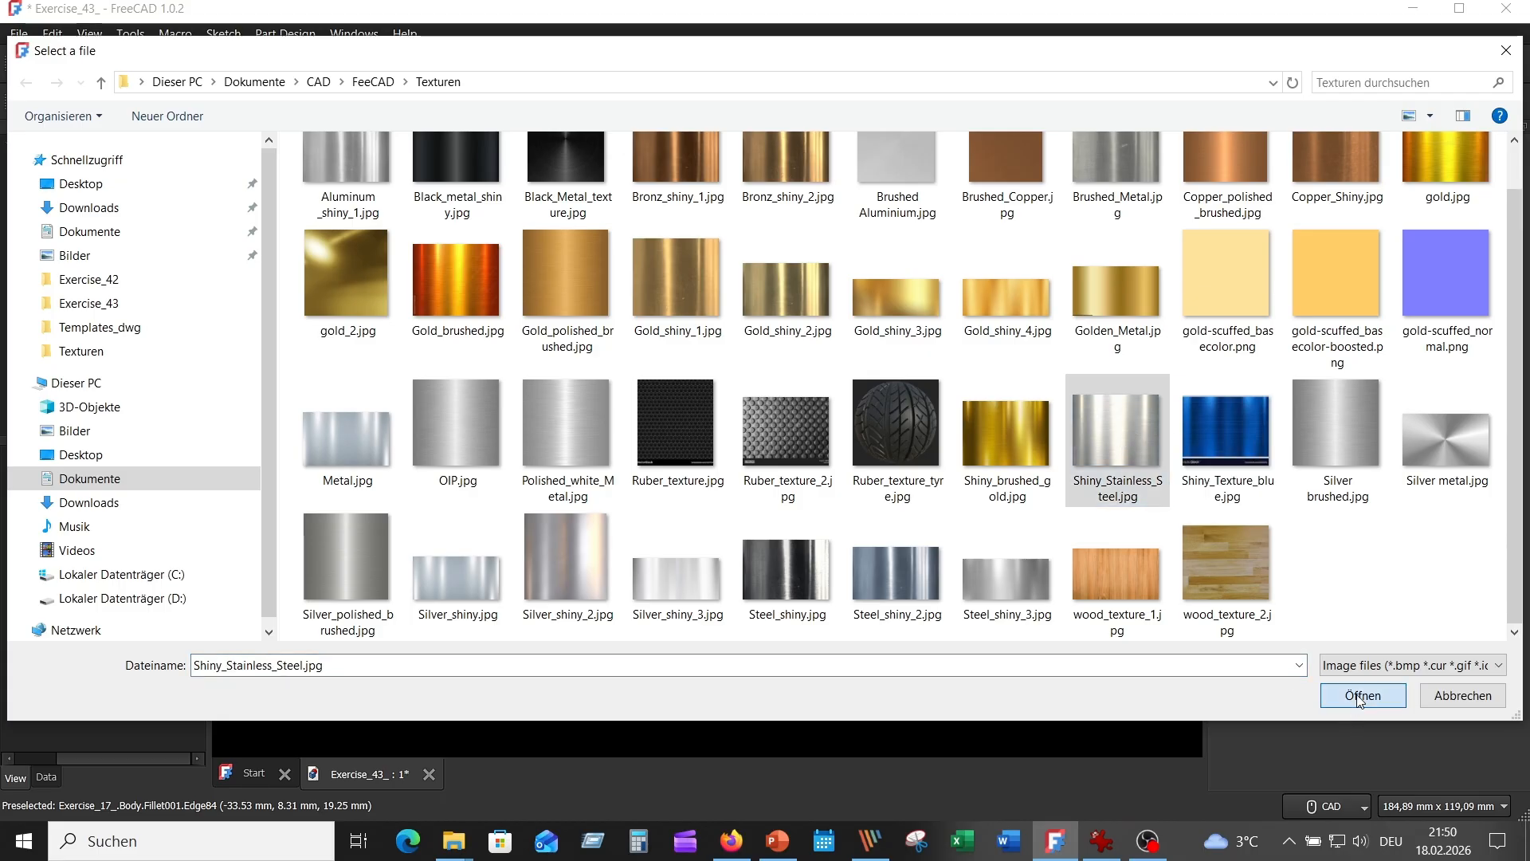
click(1381, 258)
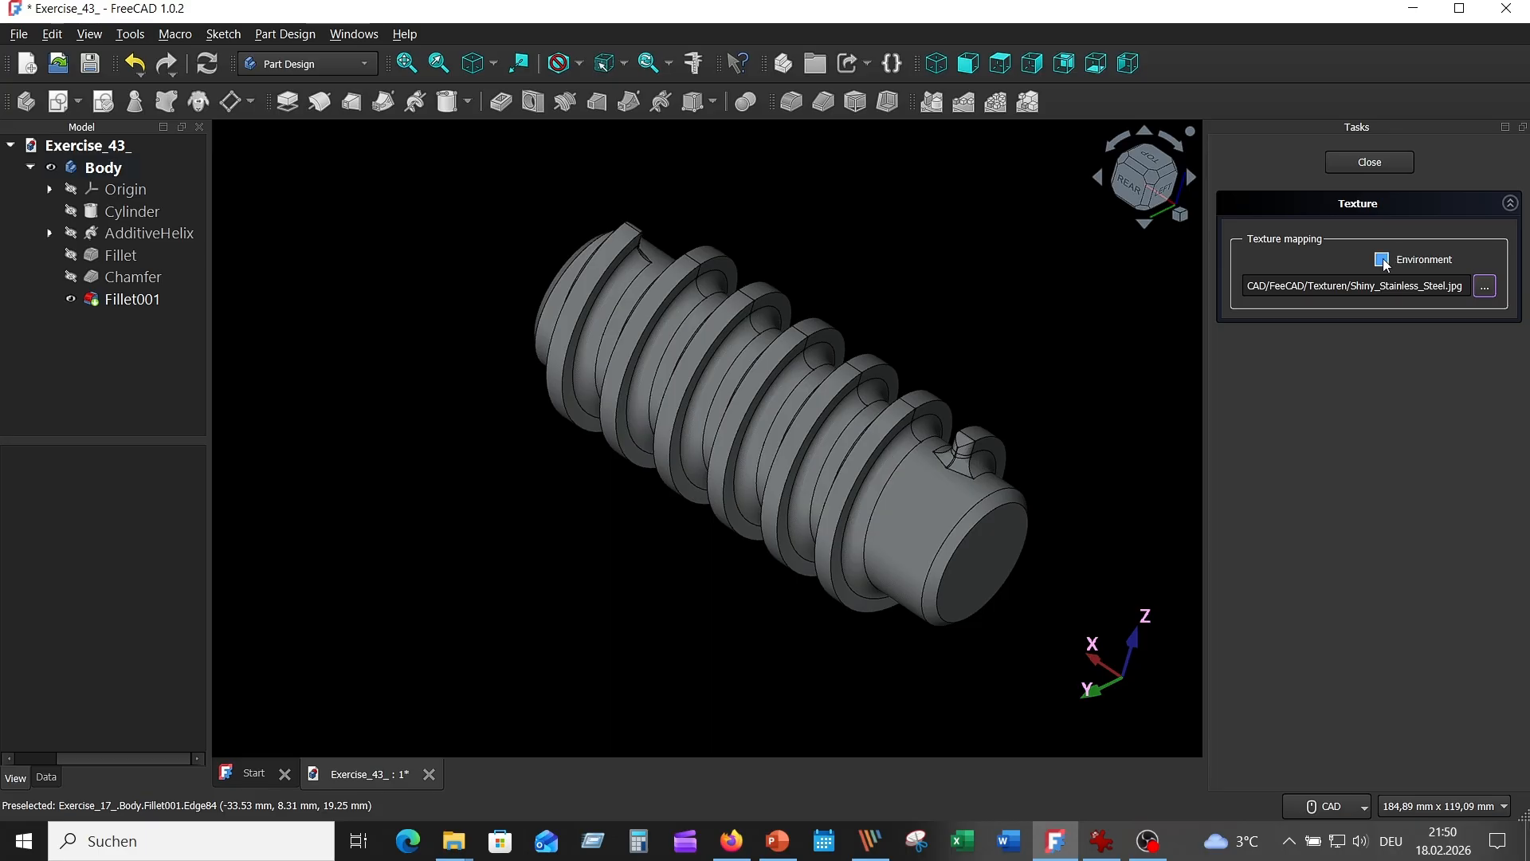